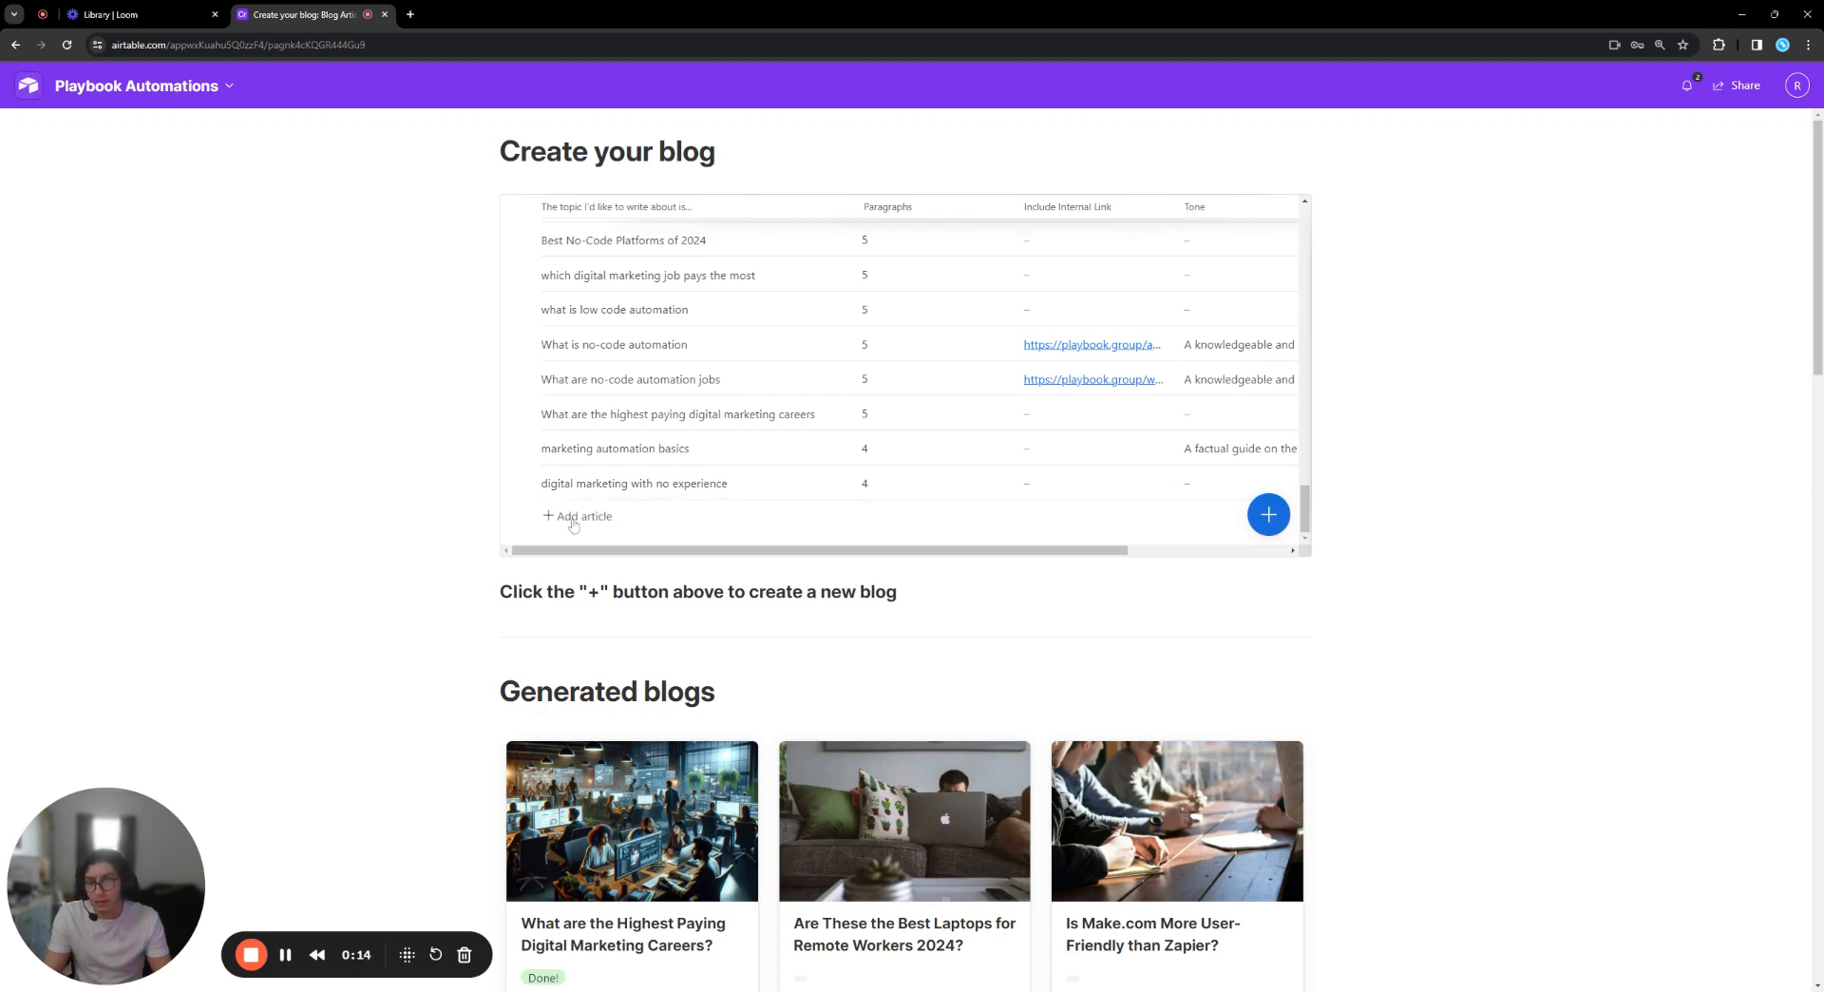
Look through the page's Generated blogs, Scheduled blogs calendar and Published blogs sections.
{"action": "scroll", "coordinate": [842, 503], "scroll_direction": "down", "scroll_amount": 3}
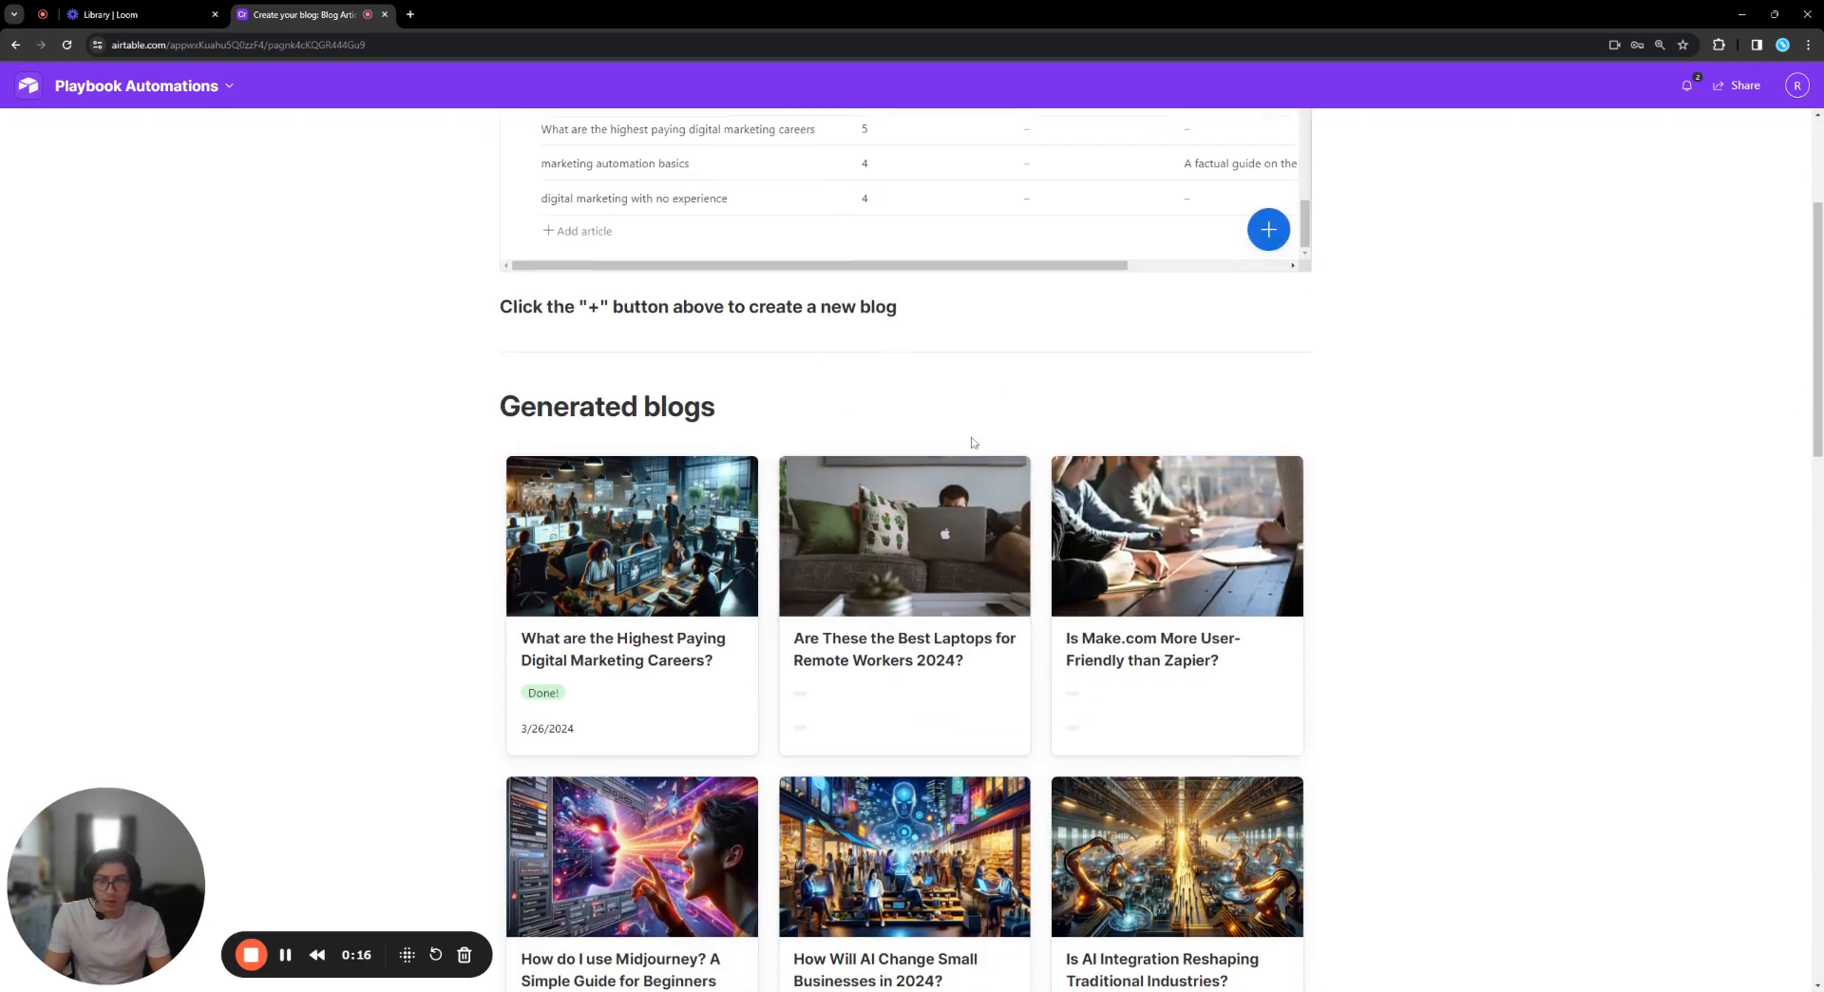
{"action": "scroll", "coordinate": [633, 457], "scroll_direction": "down", "scroll_amount": 2}
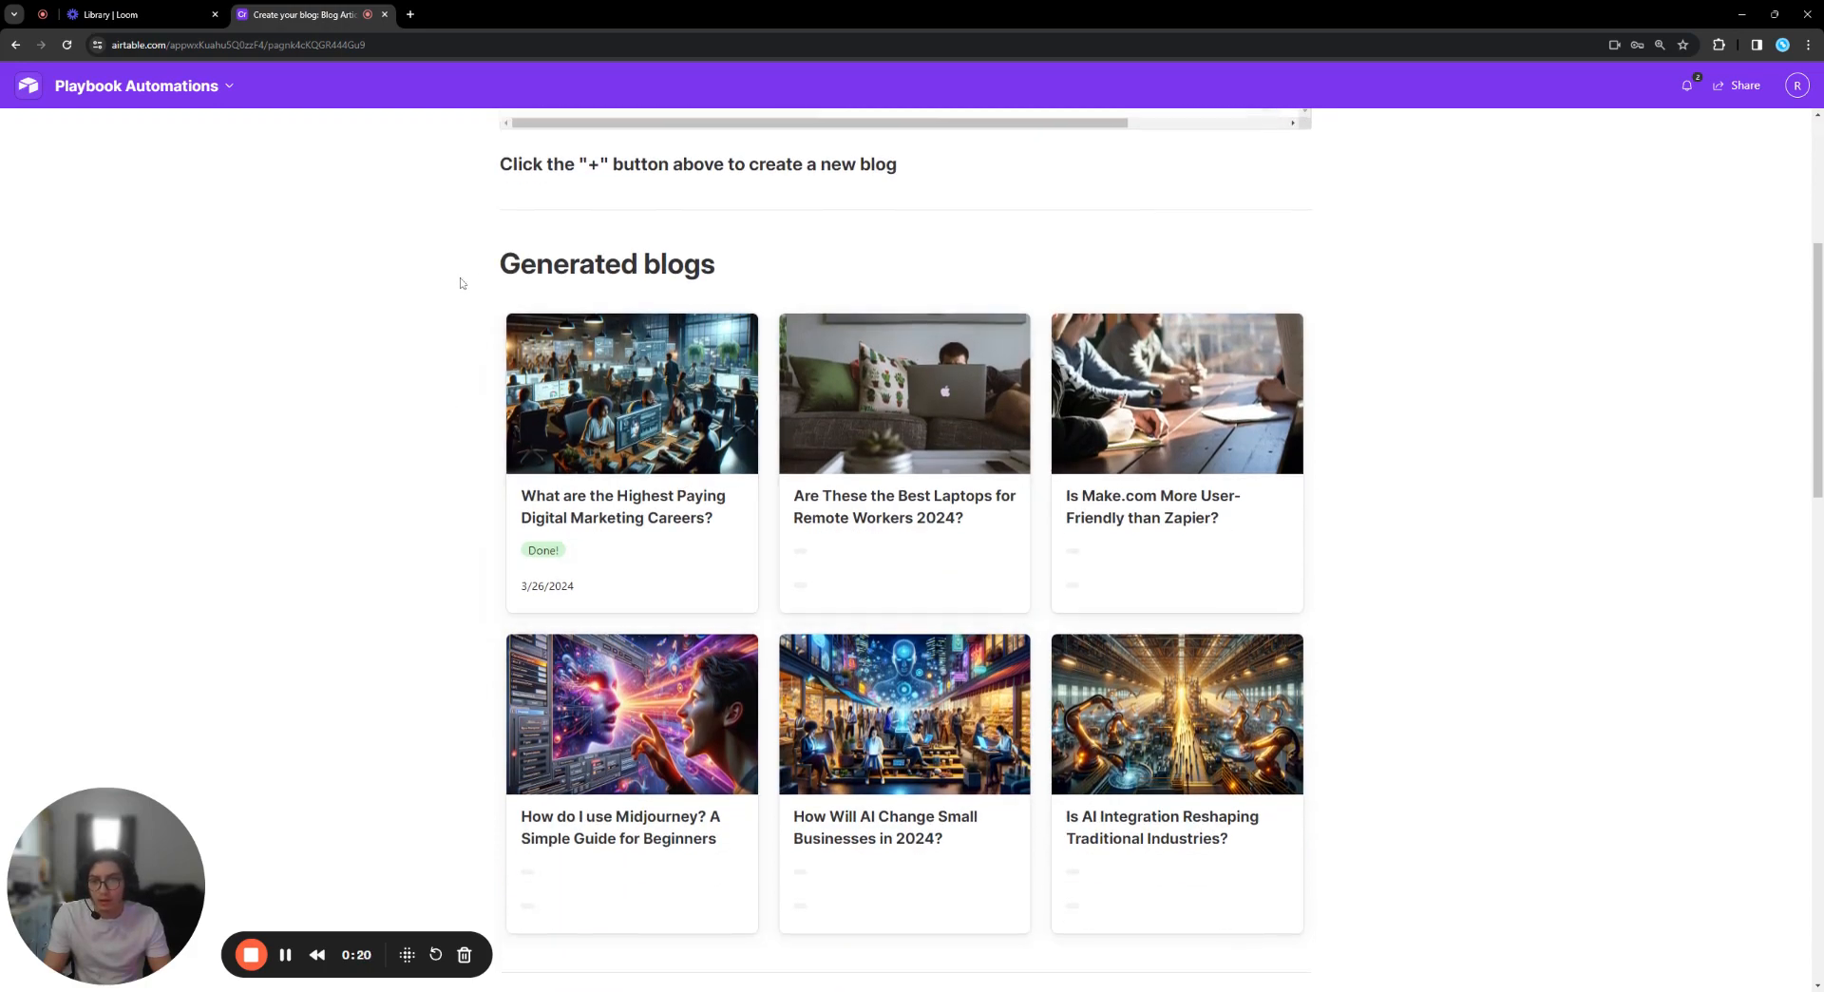
{"action": "left_click_drag", "start_coordinate": [485, 160], "coordinate": [741, 277]}
{"action": "left_click", "coordinate": [741, 278]}
{"action": "scroll", "coordinate": [739, 285], "scroll_direction": "down", "scroll_amount": 7}
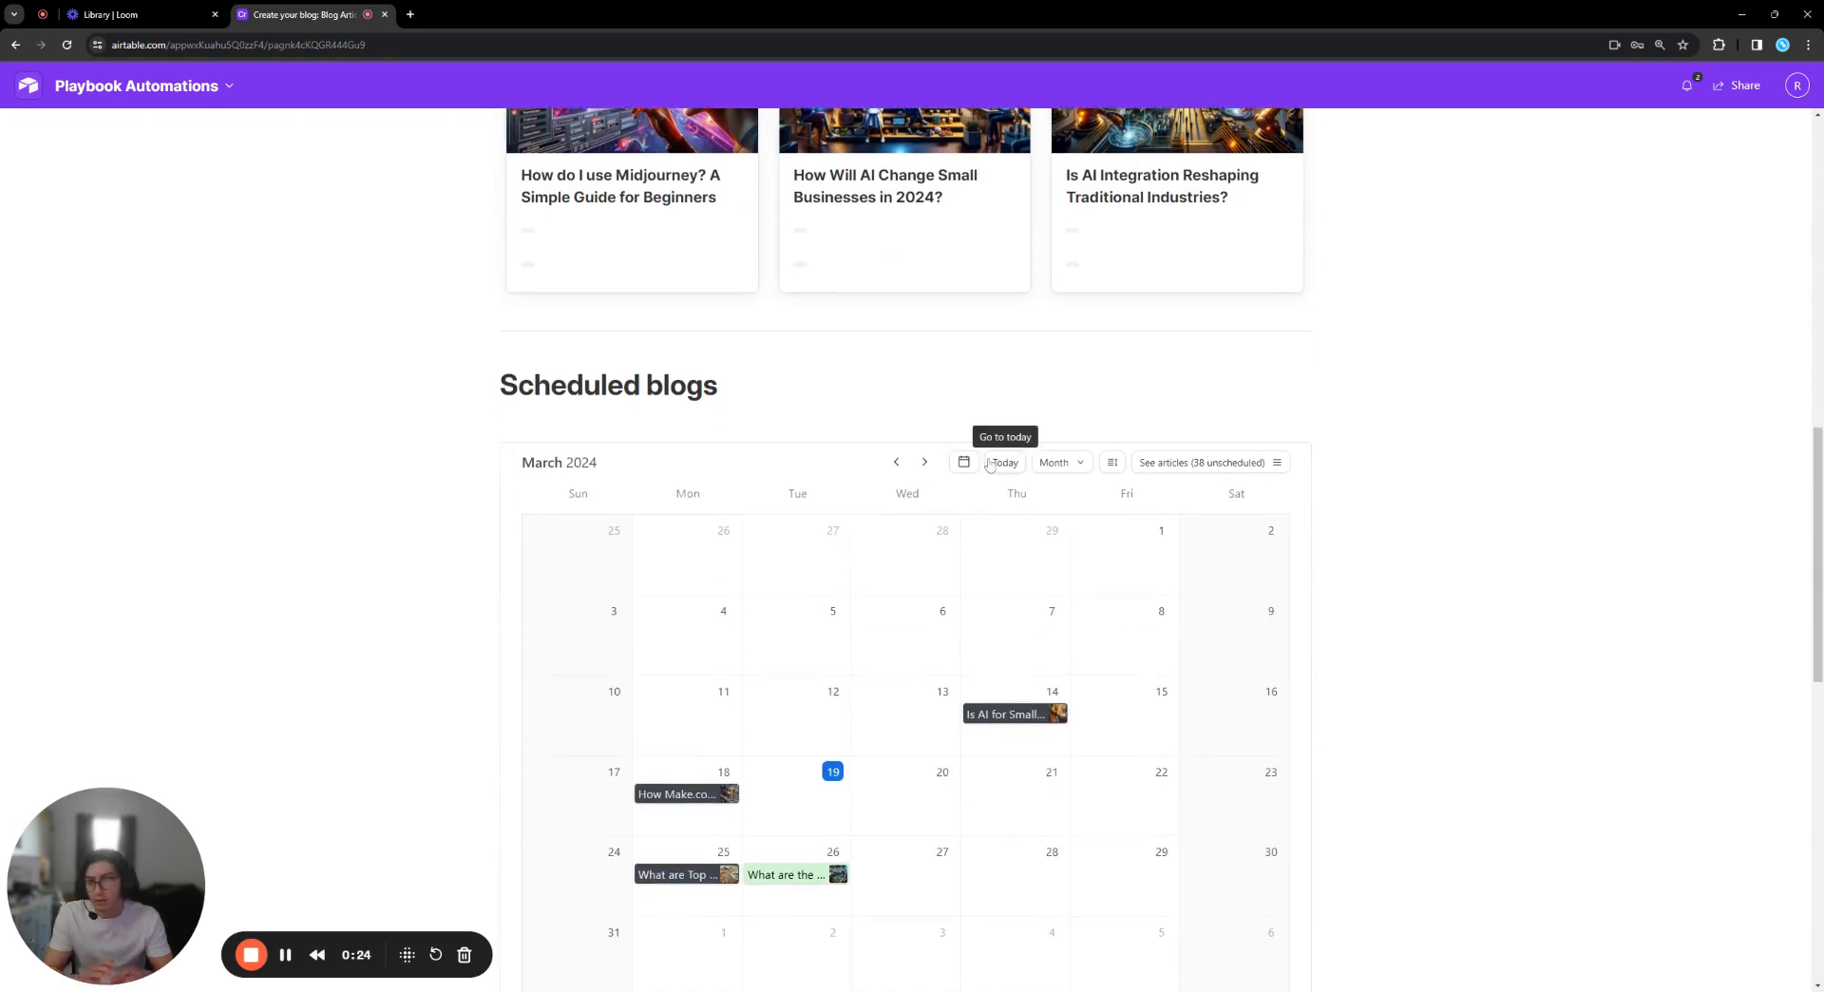
{"action": "scroll", "coordinate": [962, 576], "scroll_direction": "down", "scroll_amount": 3}
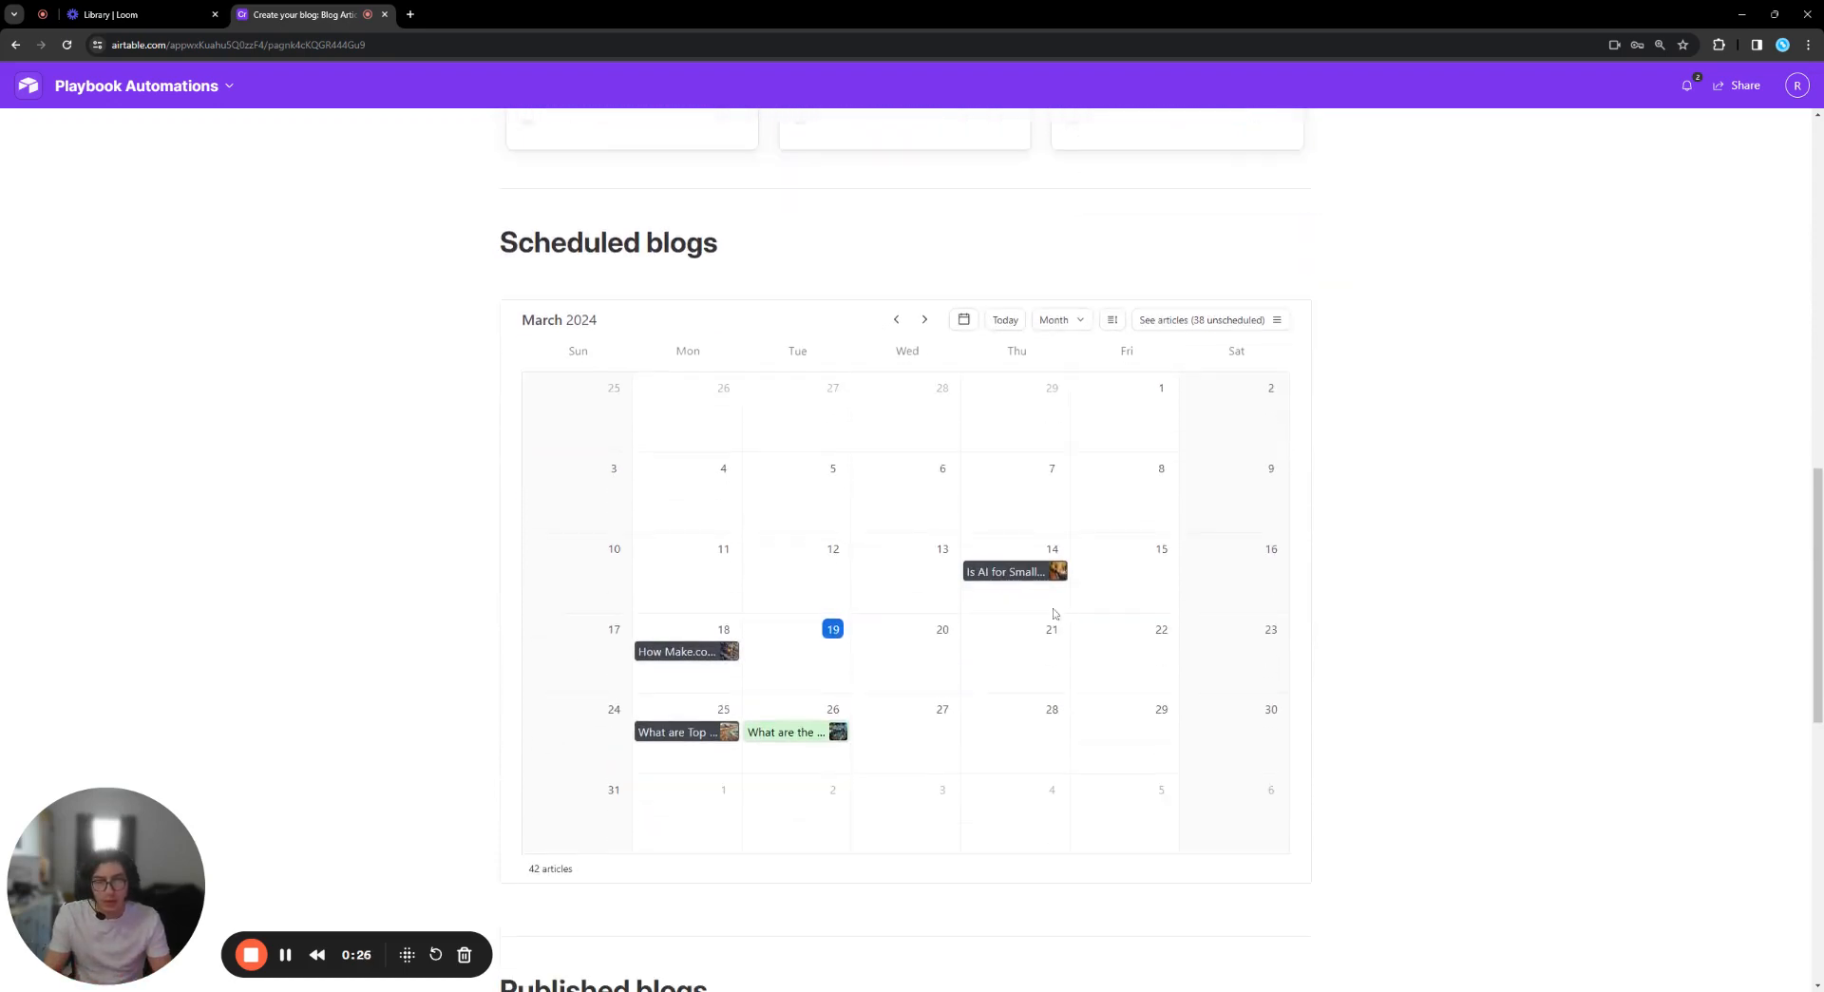
{"action": "scroll", "coordinate": [963, 577], "scroll_direction": "down", "scroll_amount": 7}
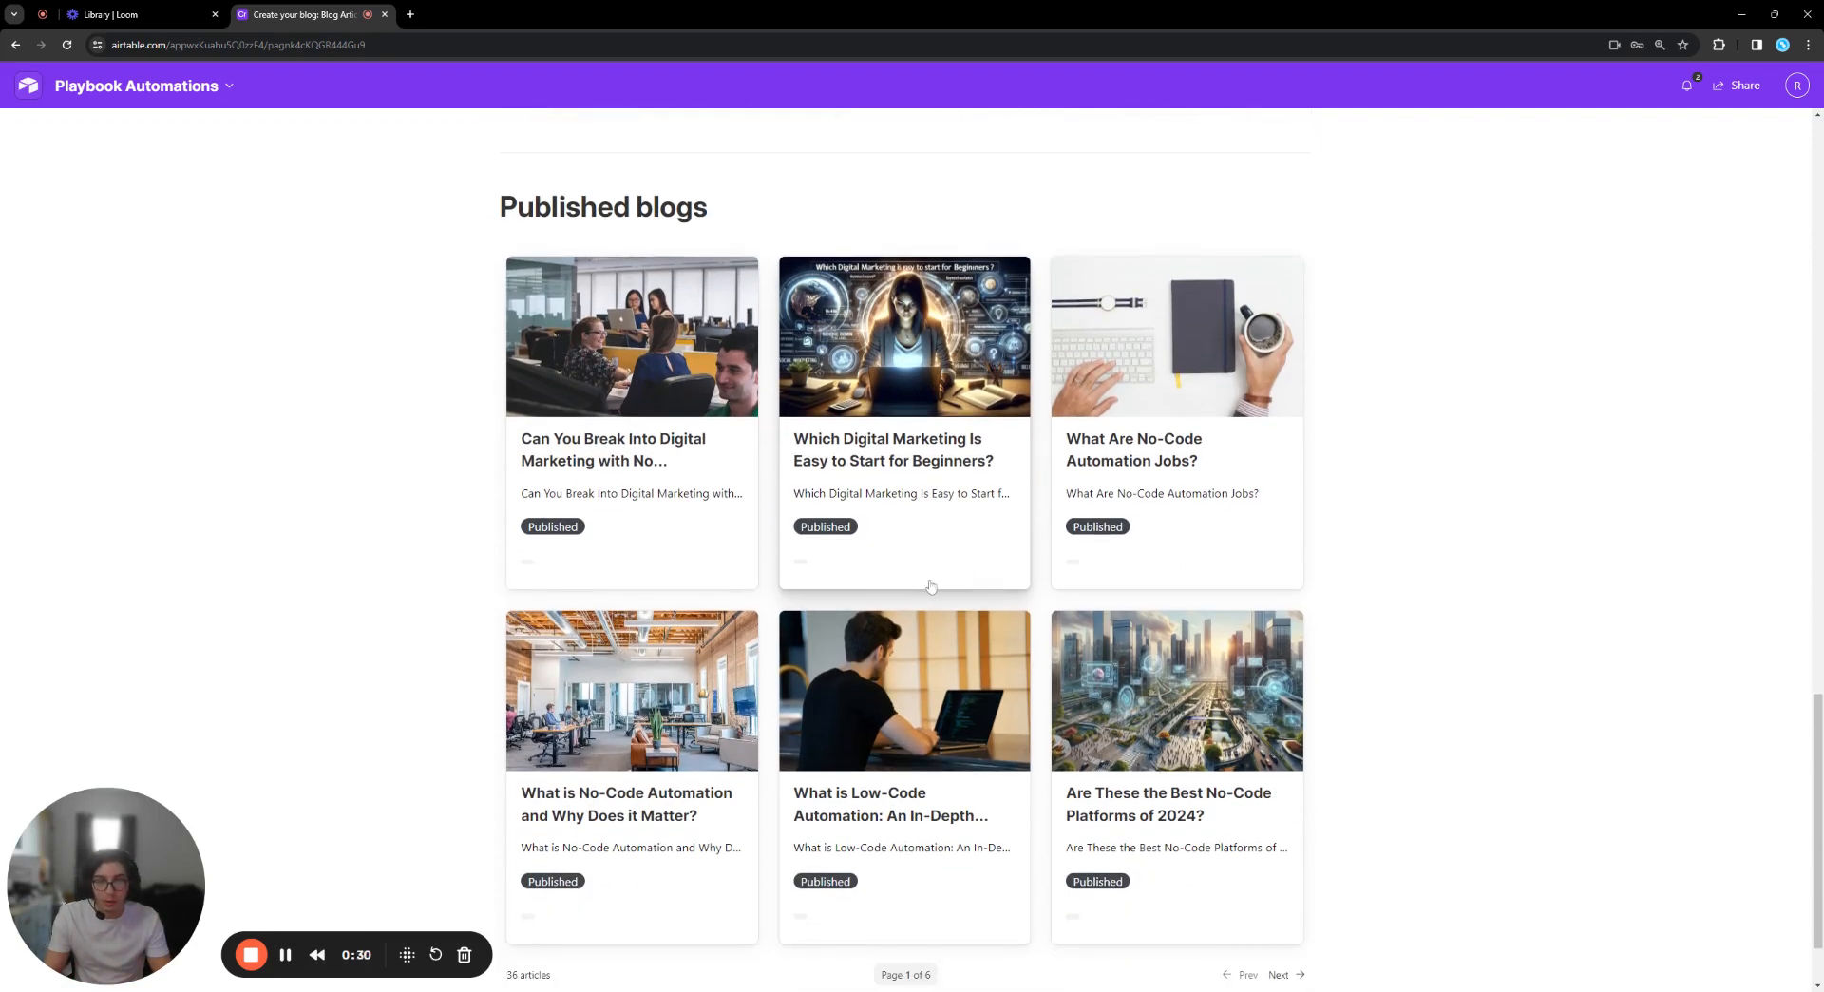
{"action": "scroll", "coordinate": [747, 574], "scroll_direction": "up", "scroll_amount": 2}
{"action": "scroll", "coordinate": [747, 575], "scroll_direction": "up", "scroll_amount": 8}
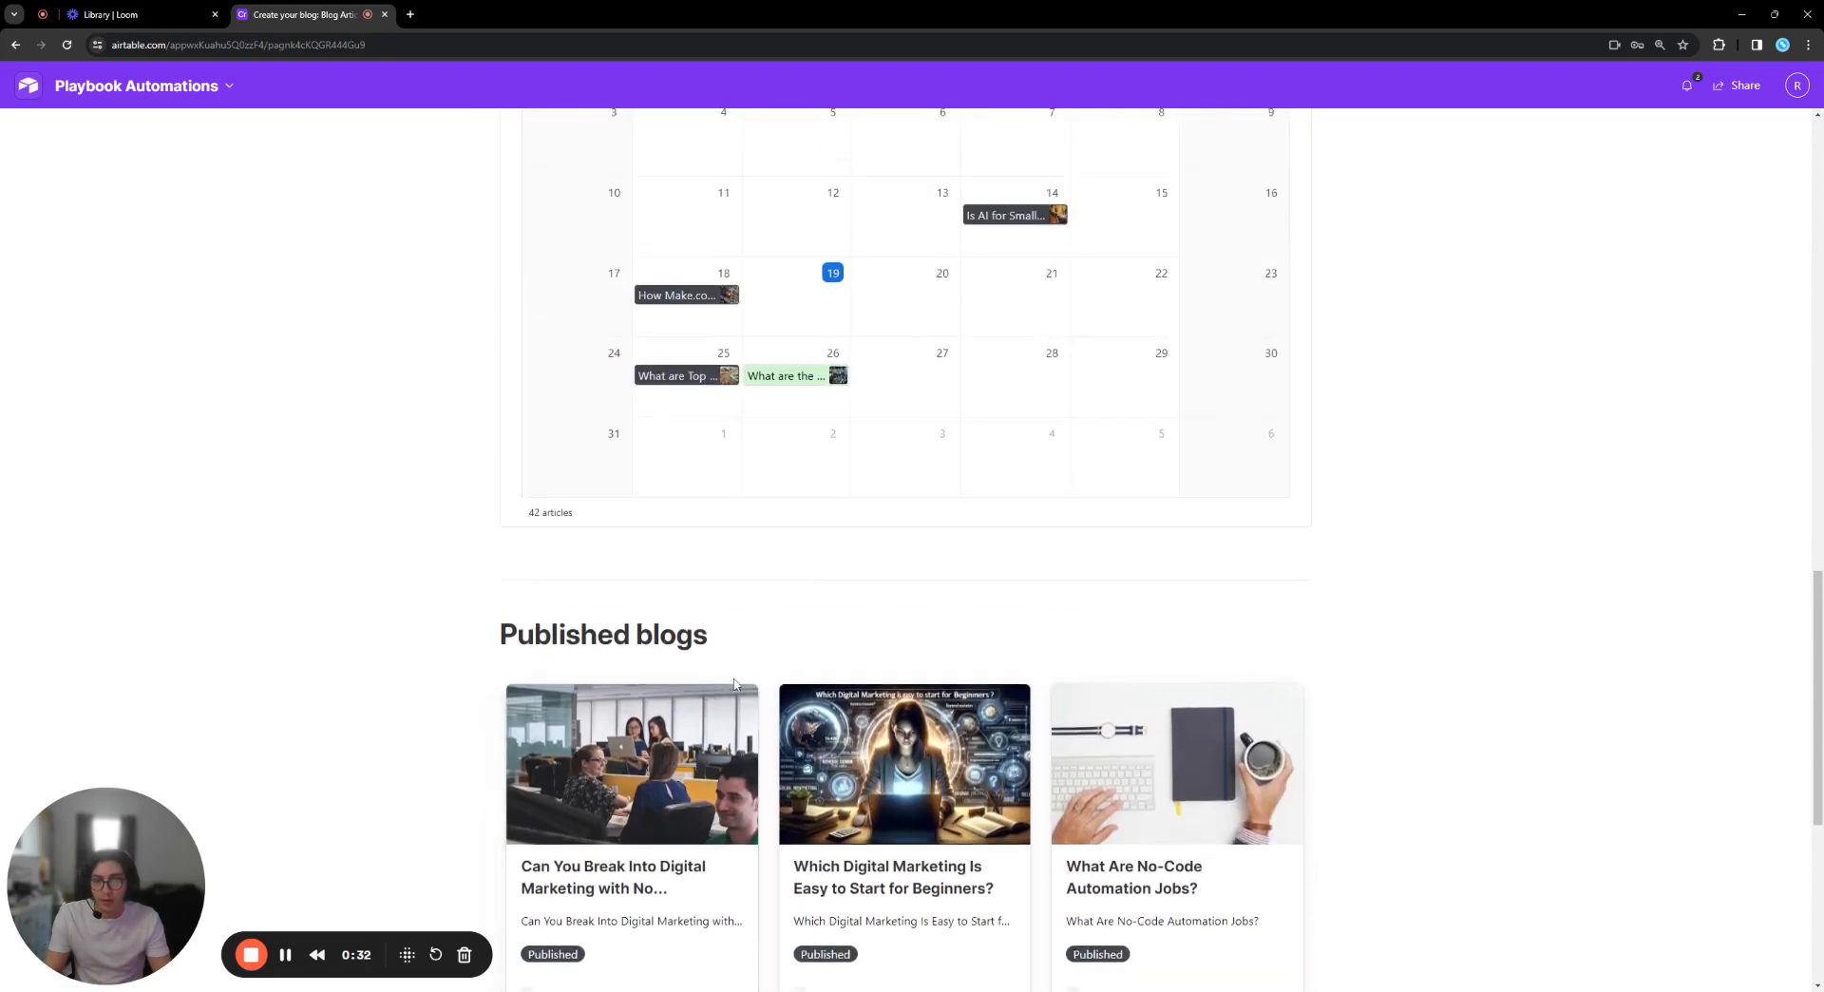
{"action": "scroll", "coordinate": [950, 681], "scroll_direction": "up", "scroll_amount": 12}
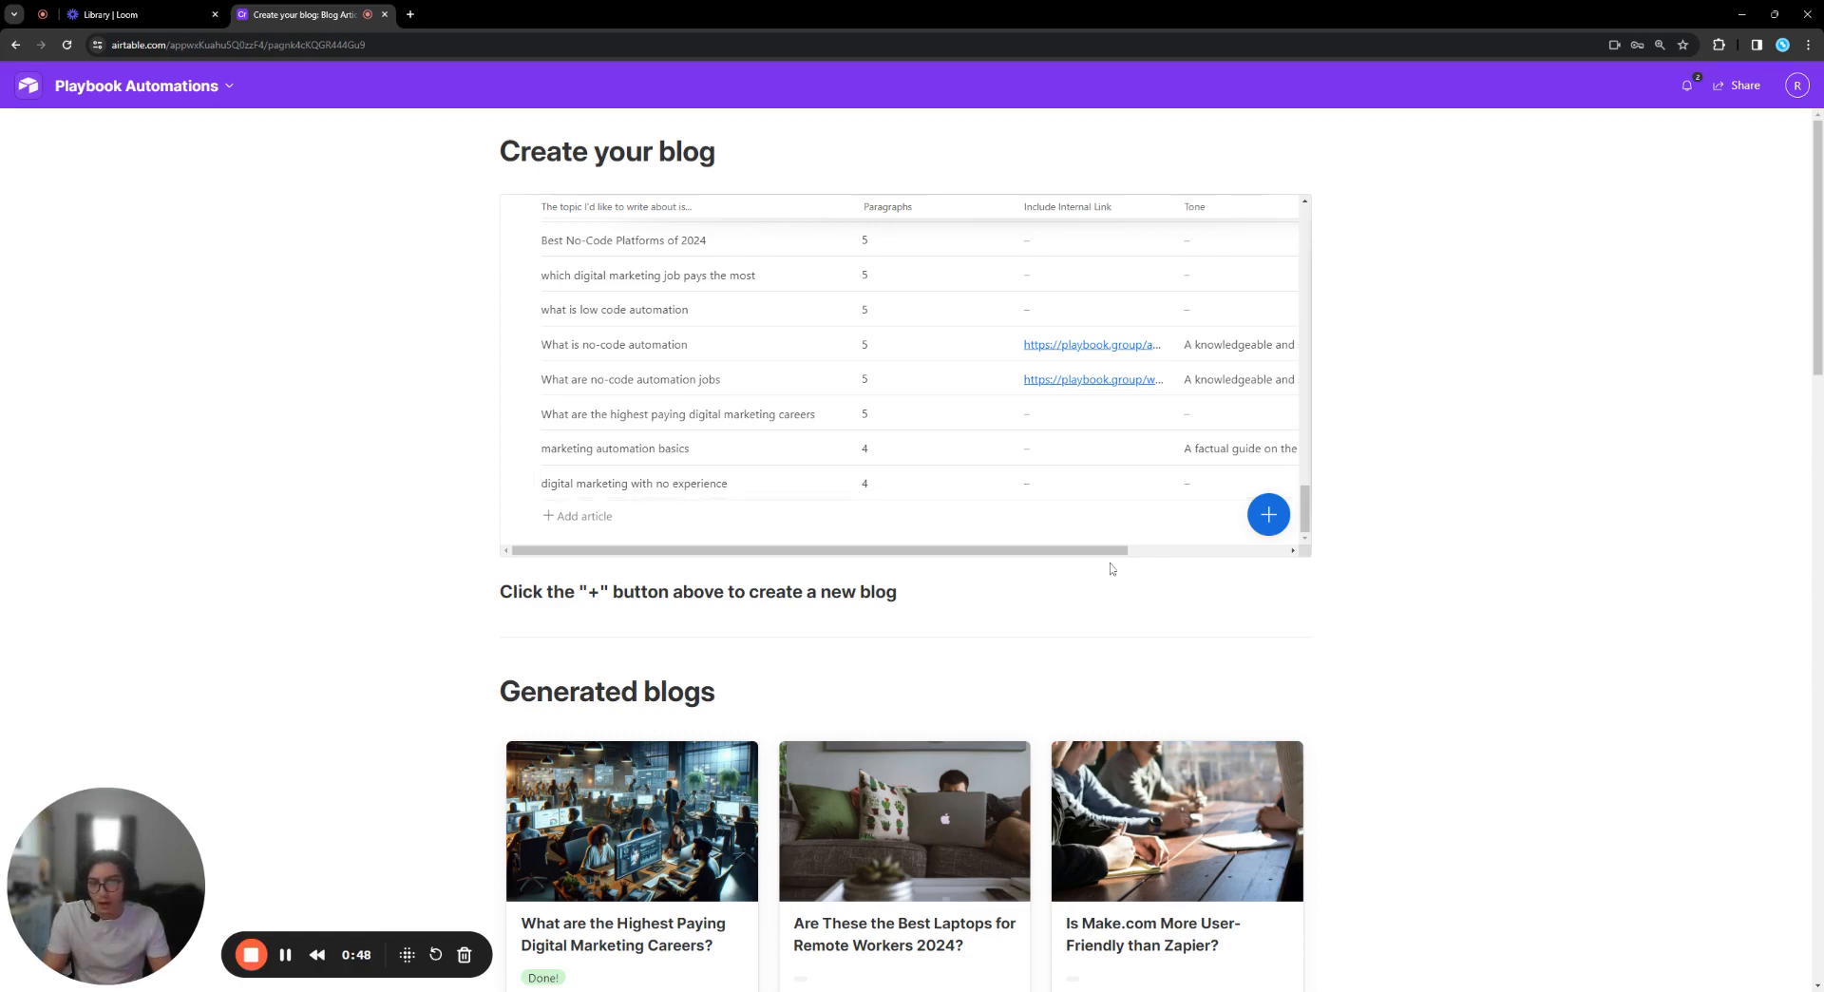
Add an article on the topic "digital marketing for beginners" and set its number of paragraphs to 4.
{"action": "left_click", "coordinate": [594, 516]}
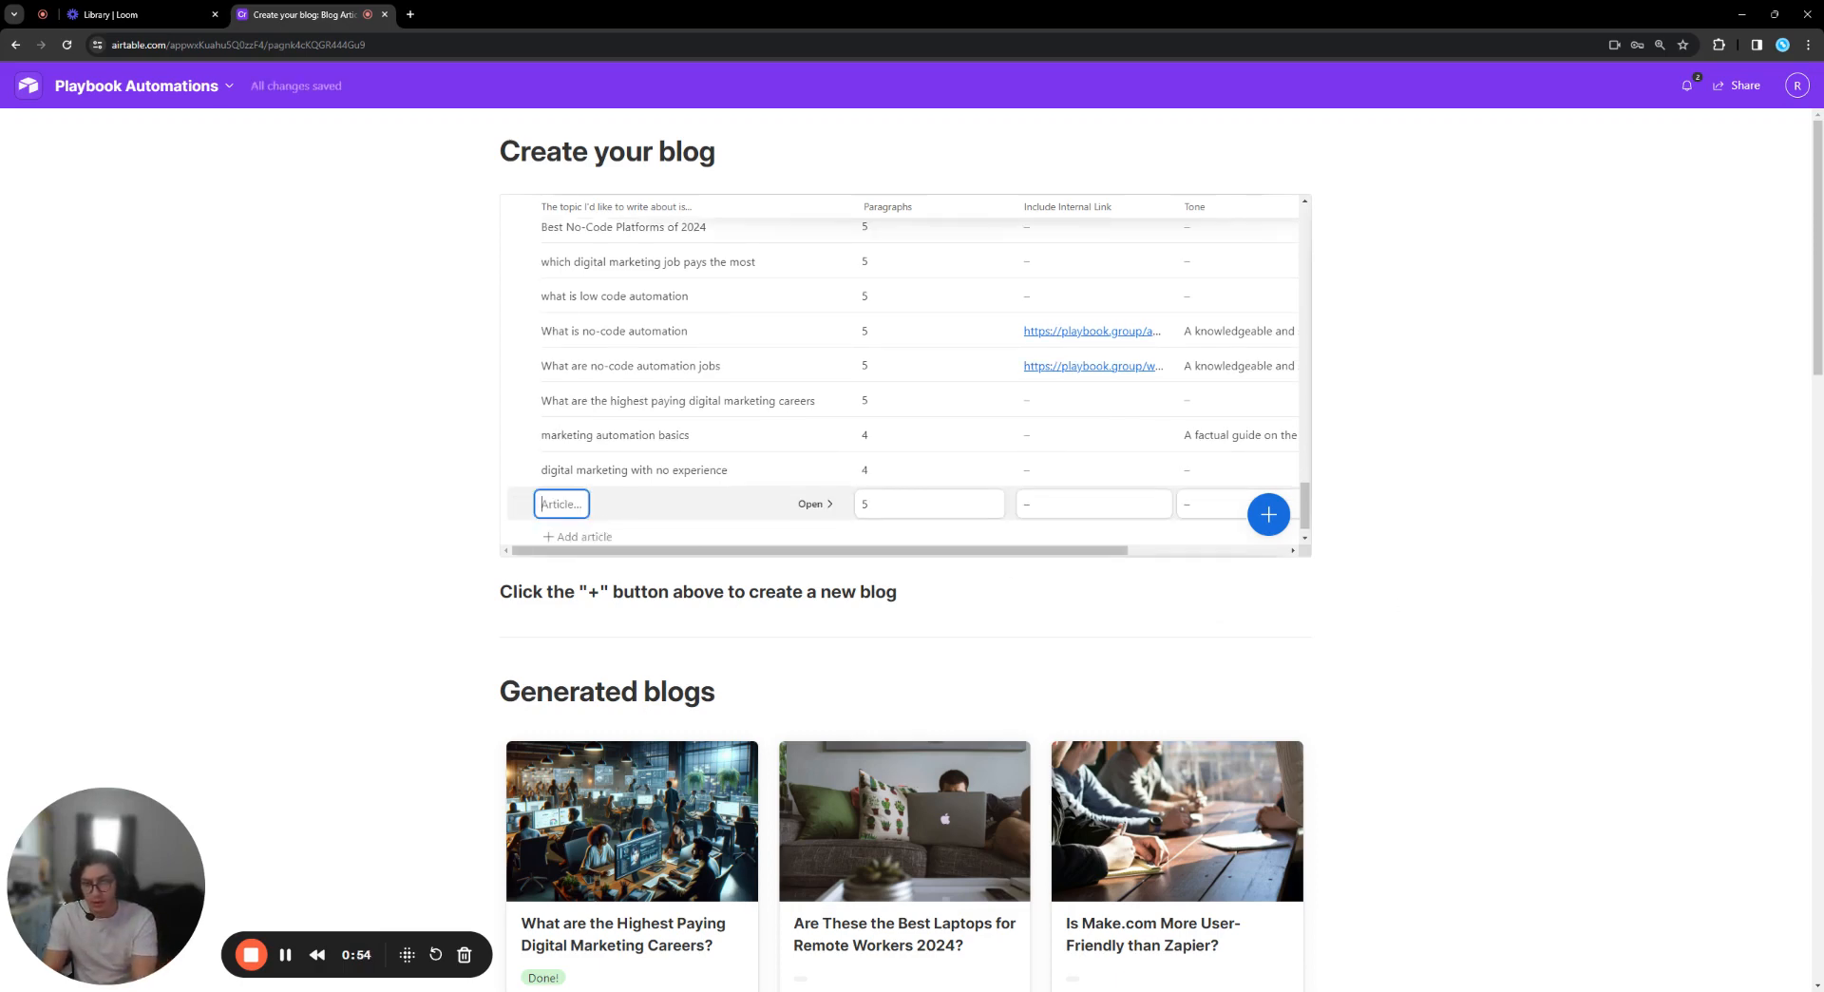
{"action": "type", "text": "digital"}
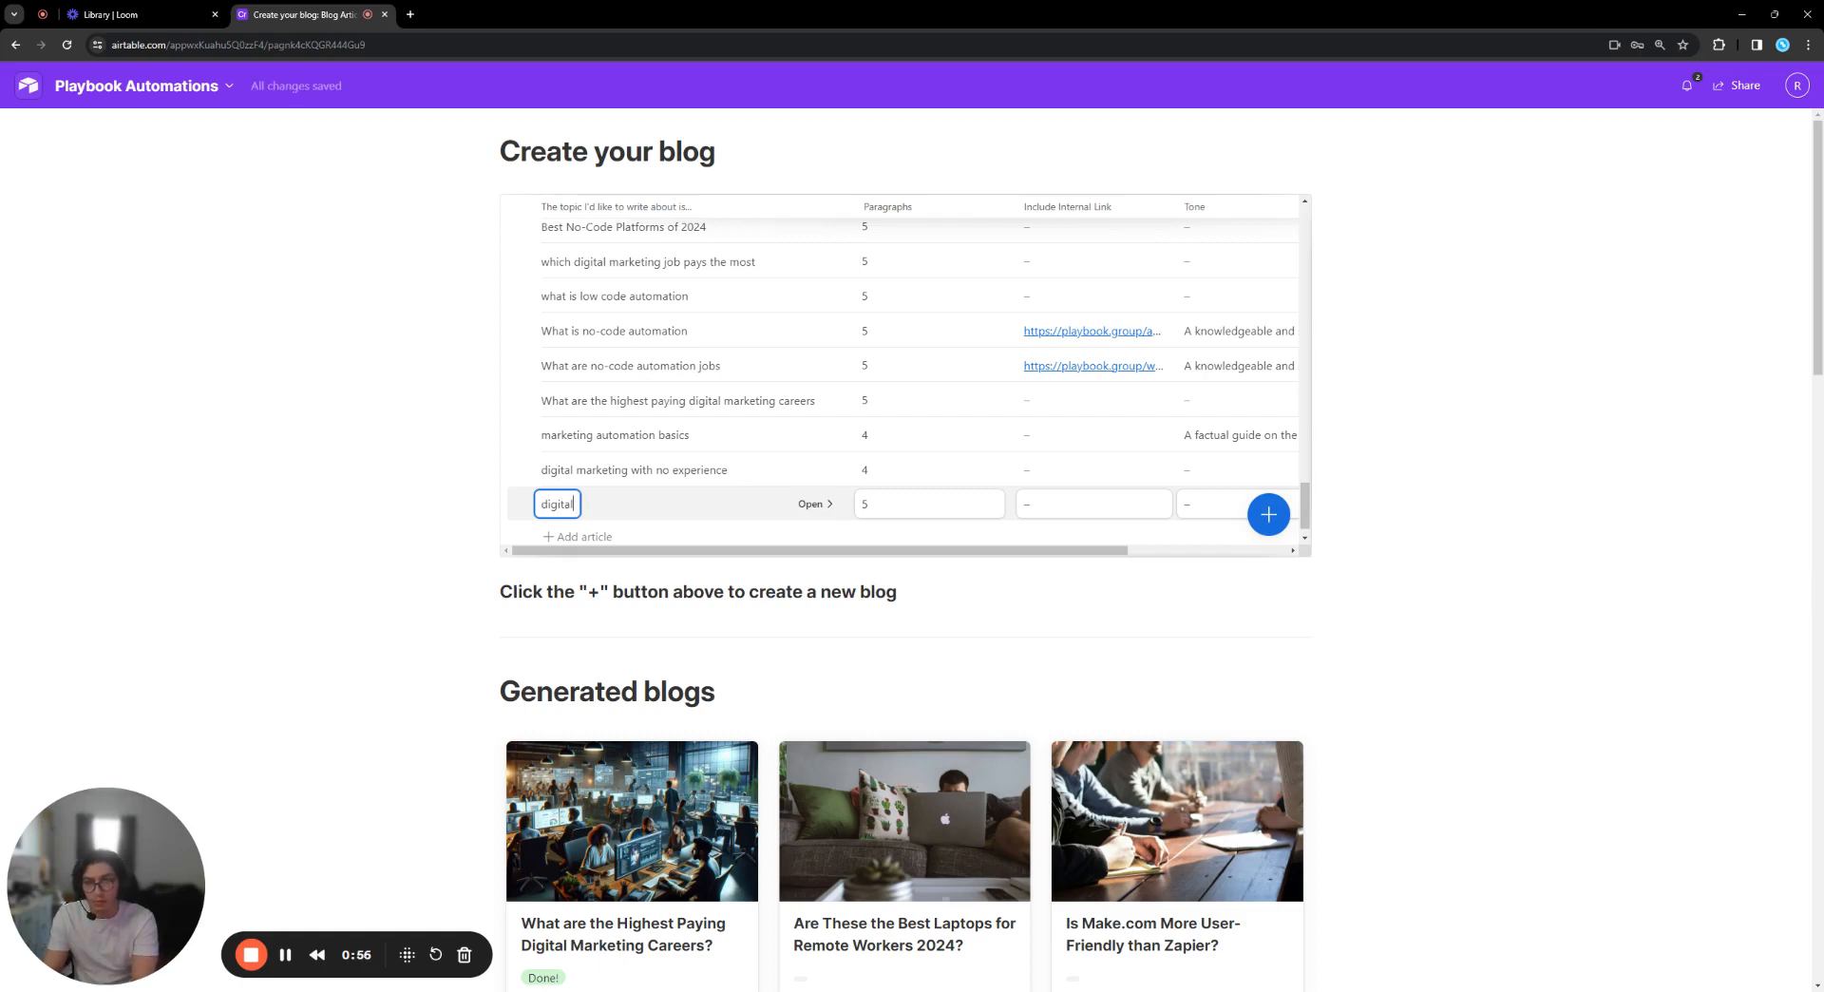
{"action": "type", "text": " marketing for beginners"}
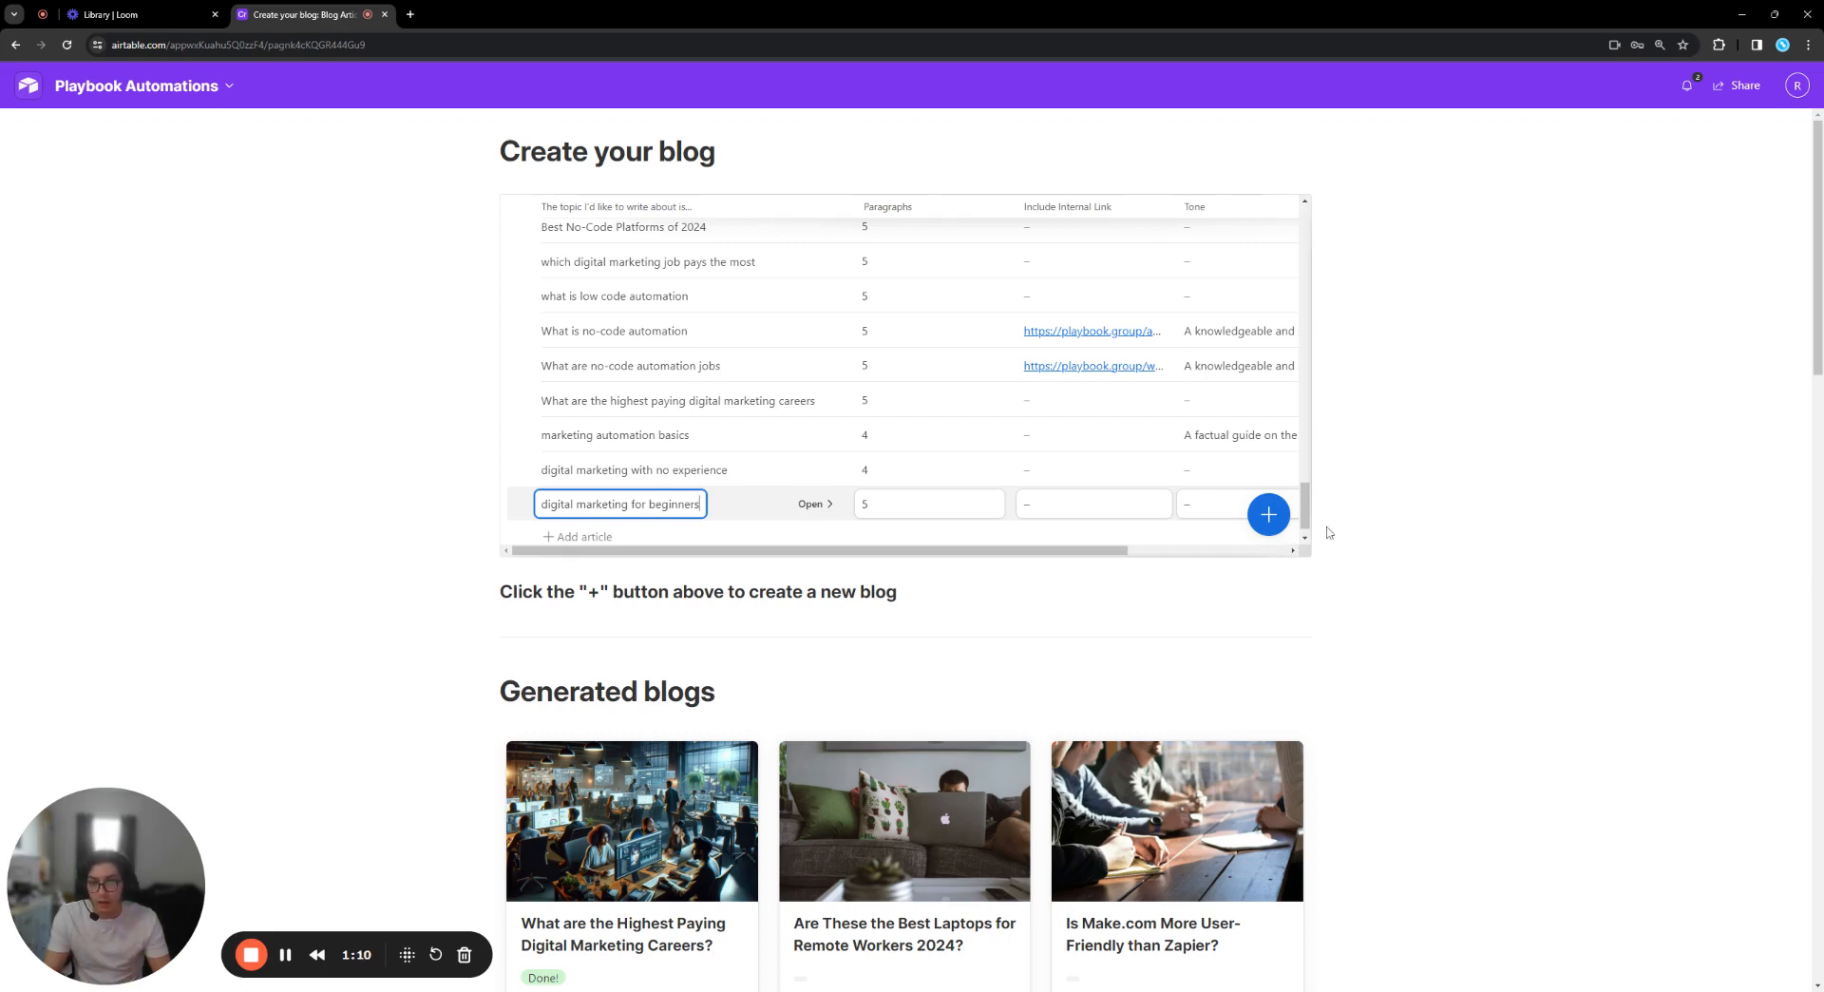
{"action": "left_click", "coordinate": [815, 505]}
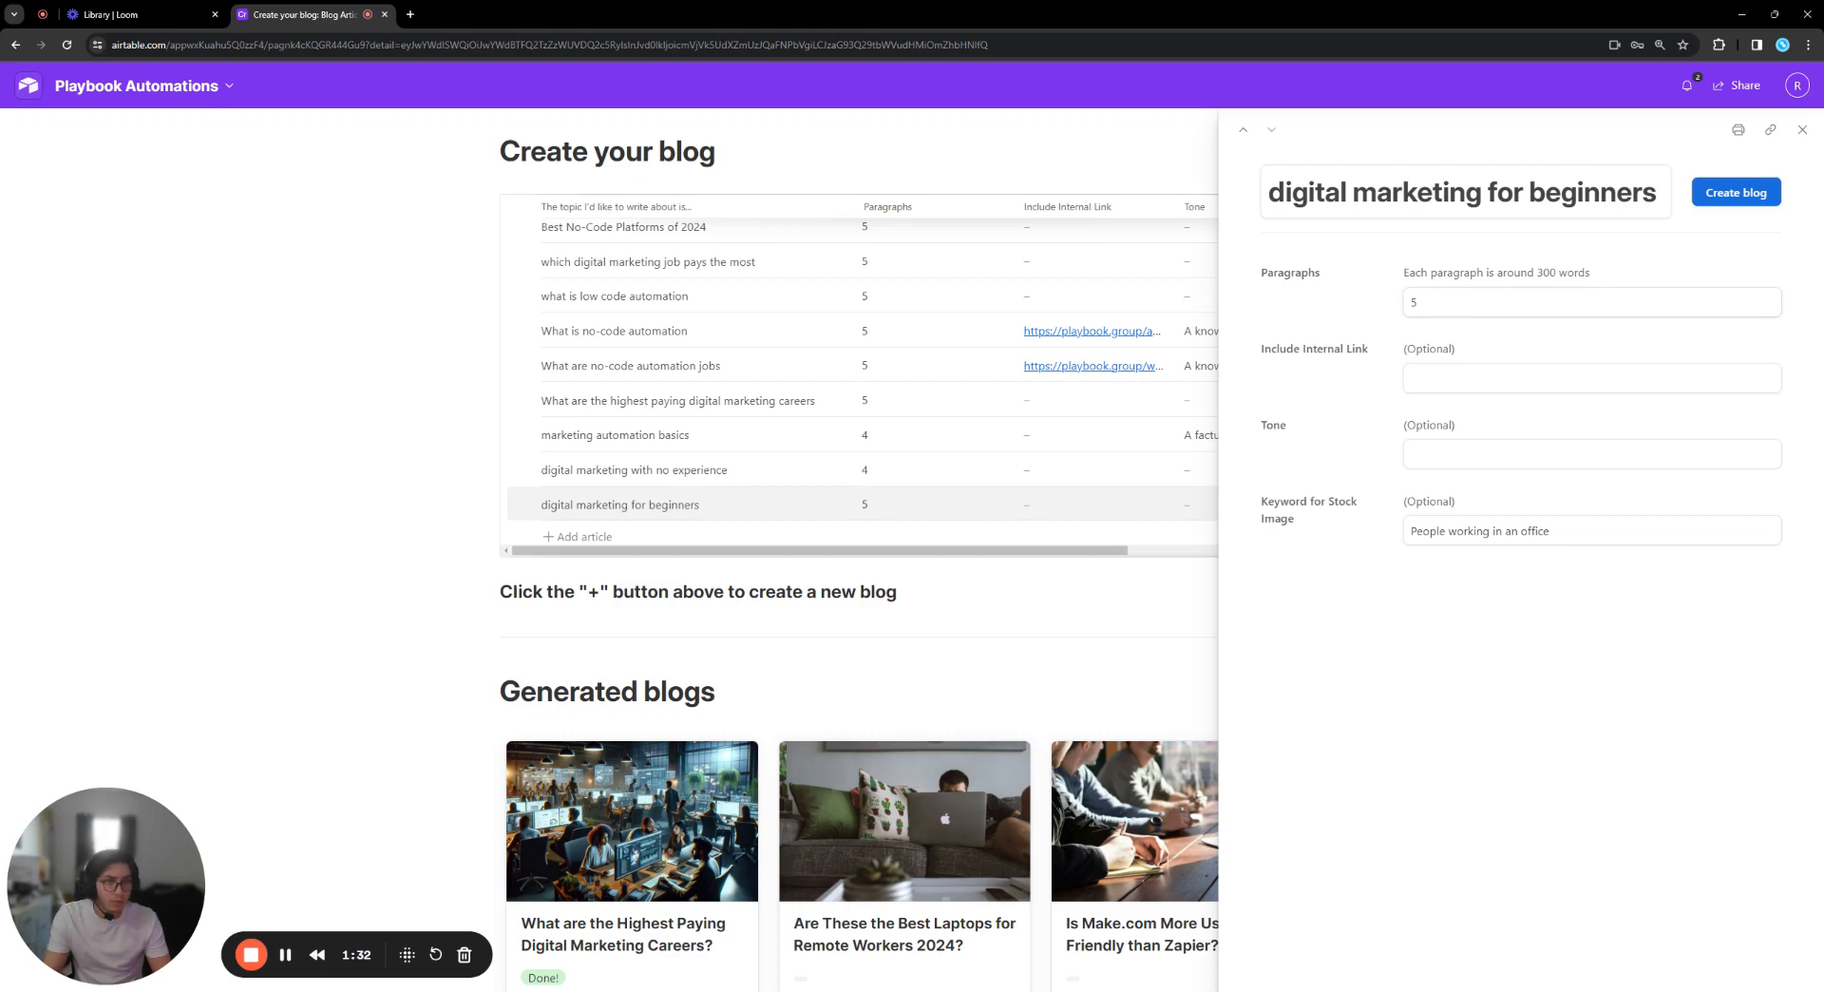
{"action": "left_click_drag", "start_coordinate": [1426, 303], "coordinate": [1390, 304]}
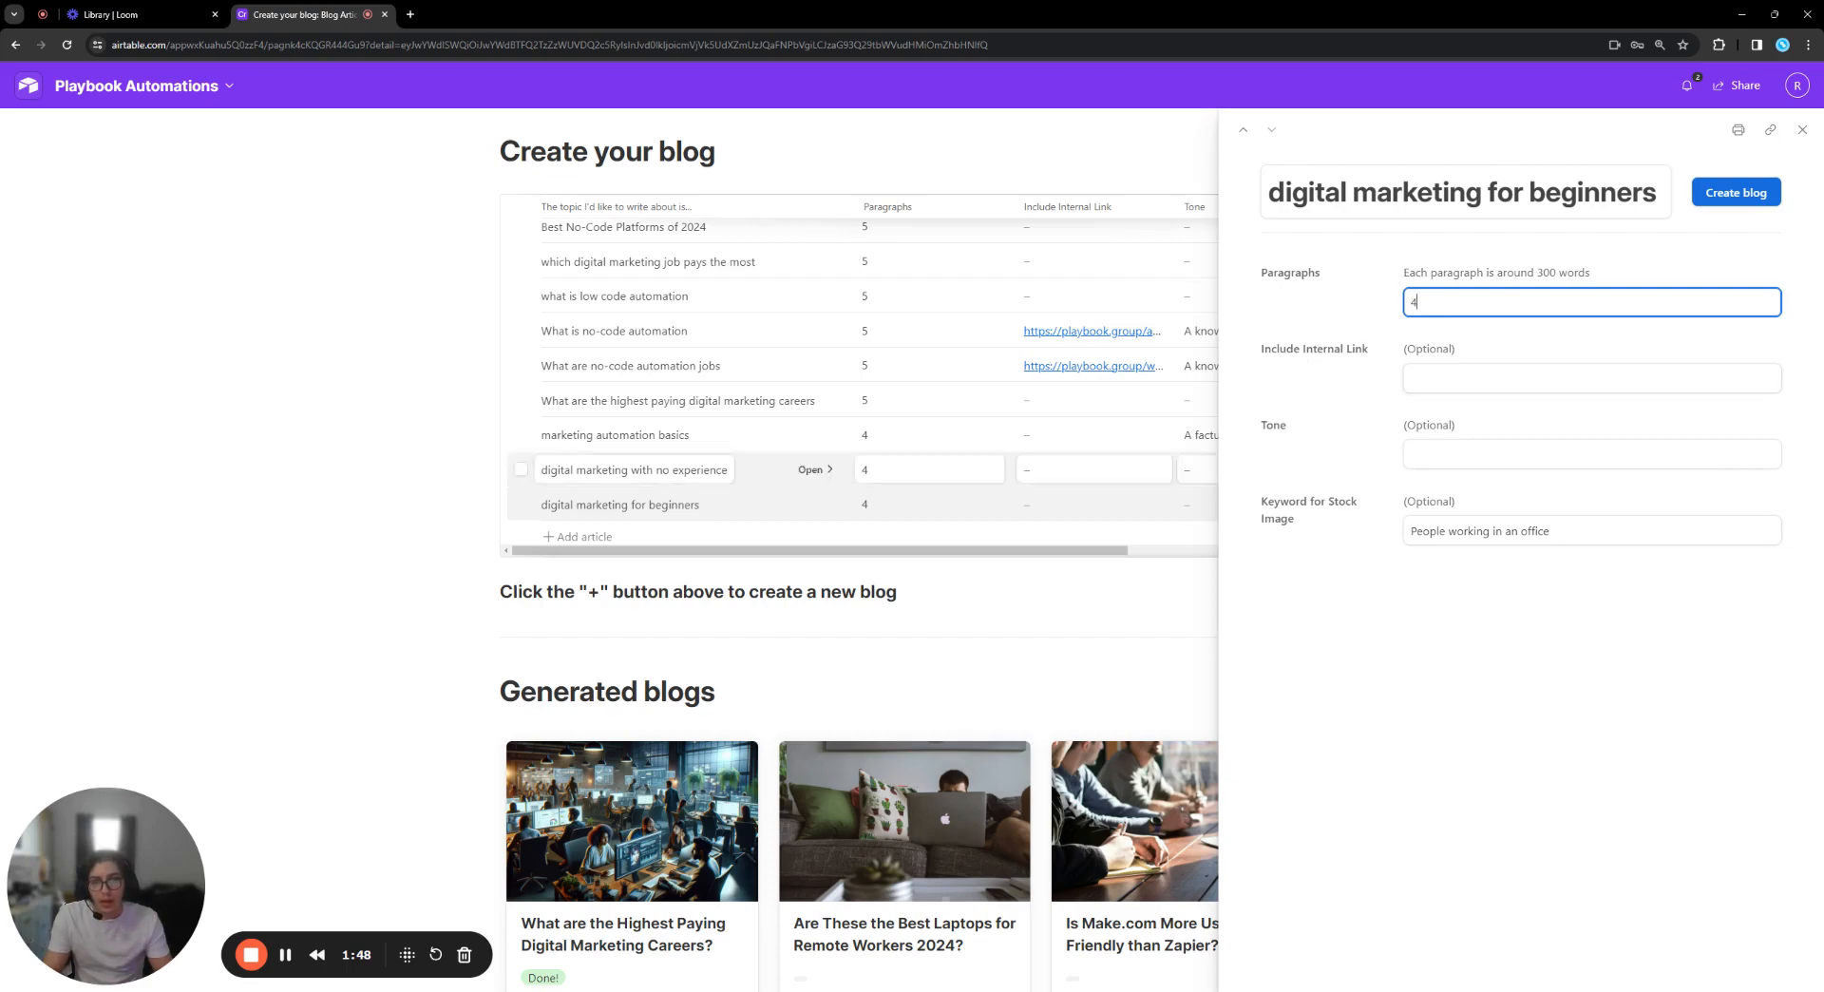
Open the published blog "Can You Break Into Digital Marketing with No Experience?" and copy its blog URL.
{"action": "scroll", "coordinate": [1052, 591], "scroll_direction": "down", "scroll_amount": 7}
{"action": "scroll", "coordinate": [1055, 562], "scroll_direction": "down", "scroll_amount": 12}
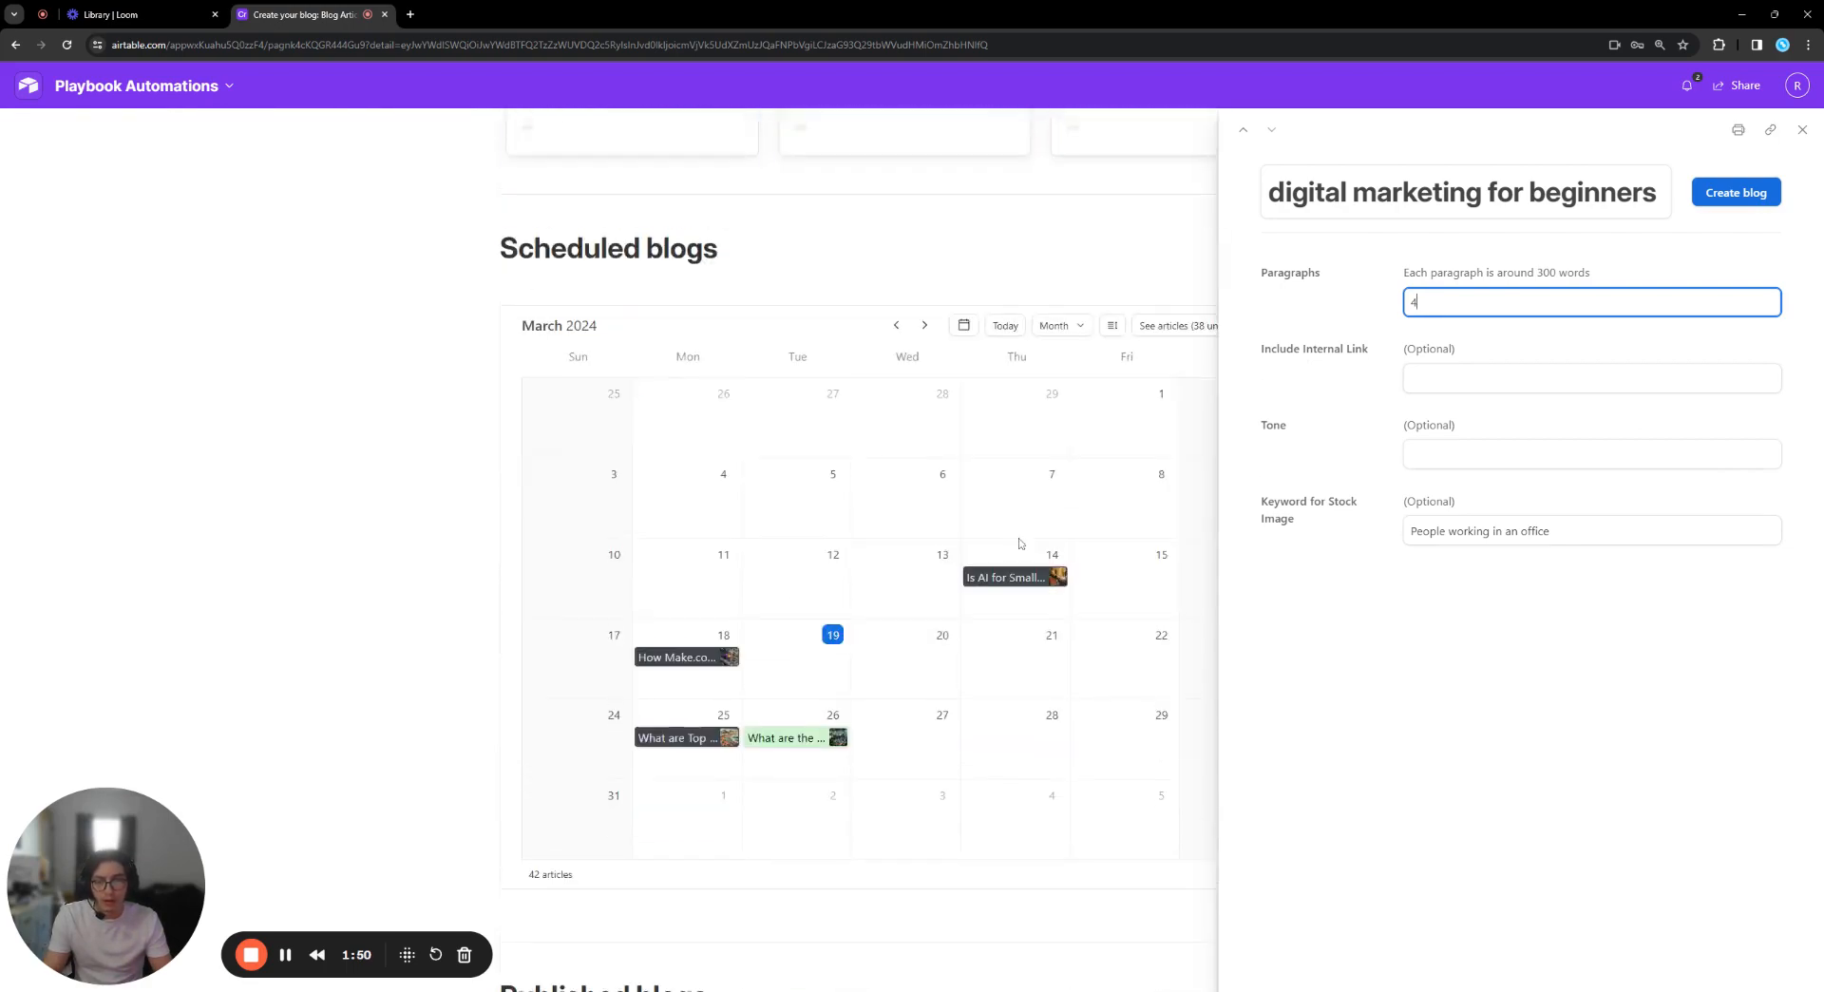
{"action": "left_click", "coordinate": [702, 605]}
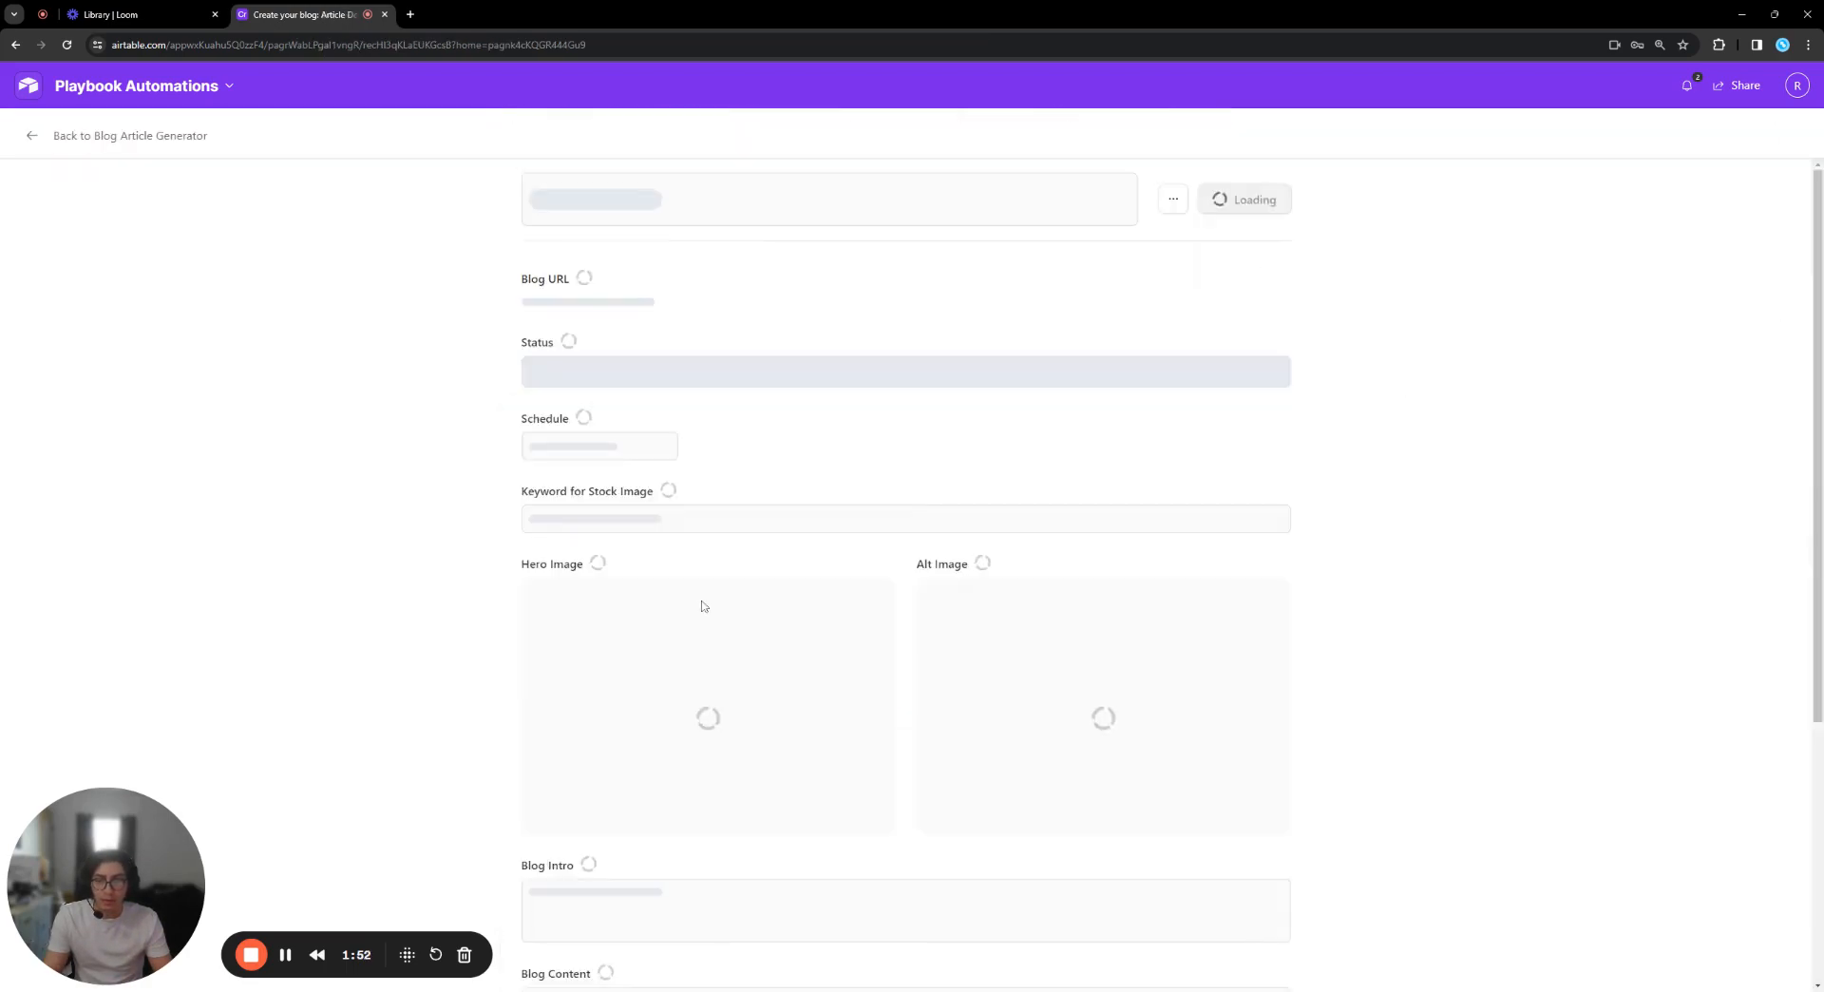
{"action": "left_click_drag", "start_coordinate": [978, 340], "coordinate": [522, 343]}
{"action": "key", "text": "ctrl+c"}
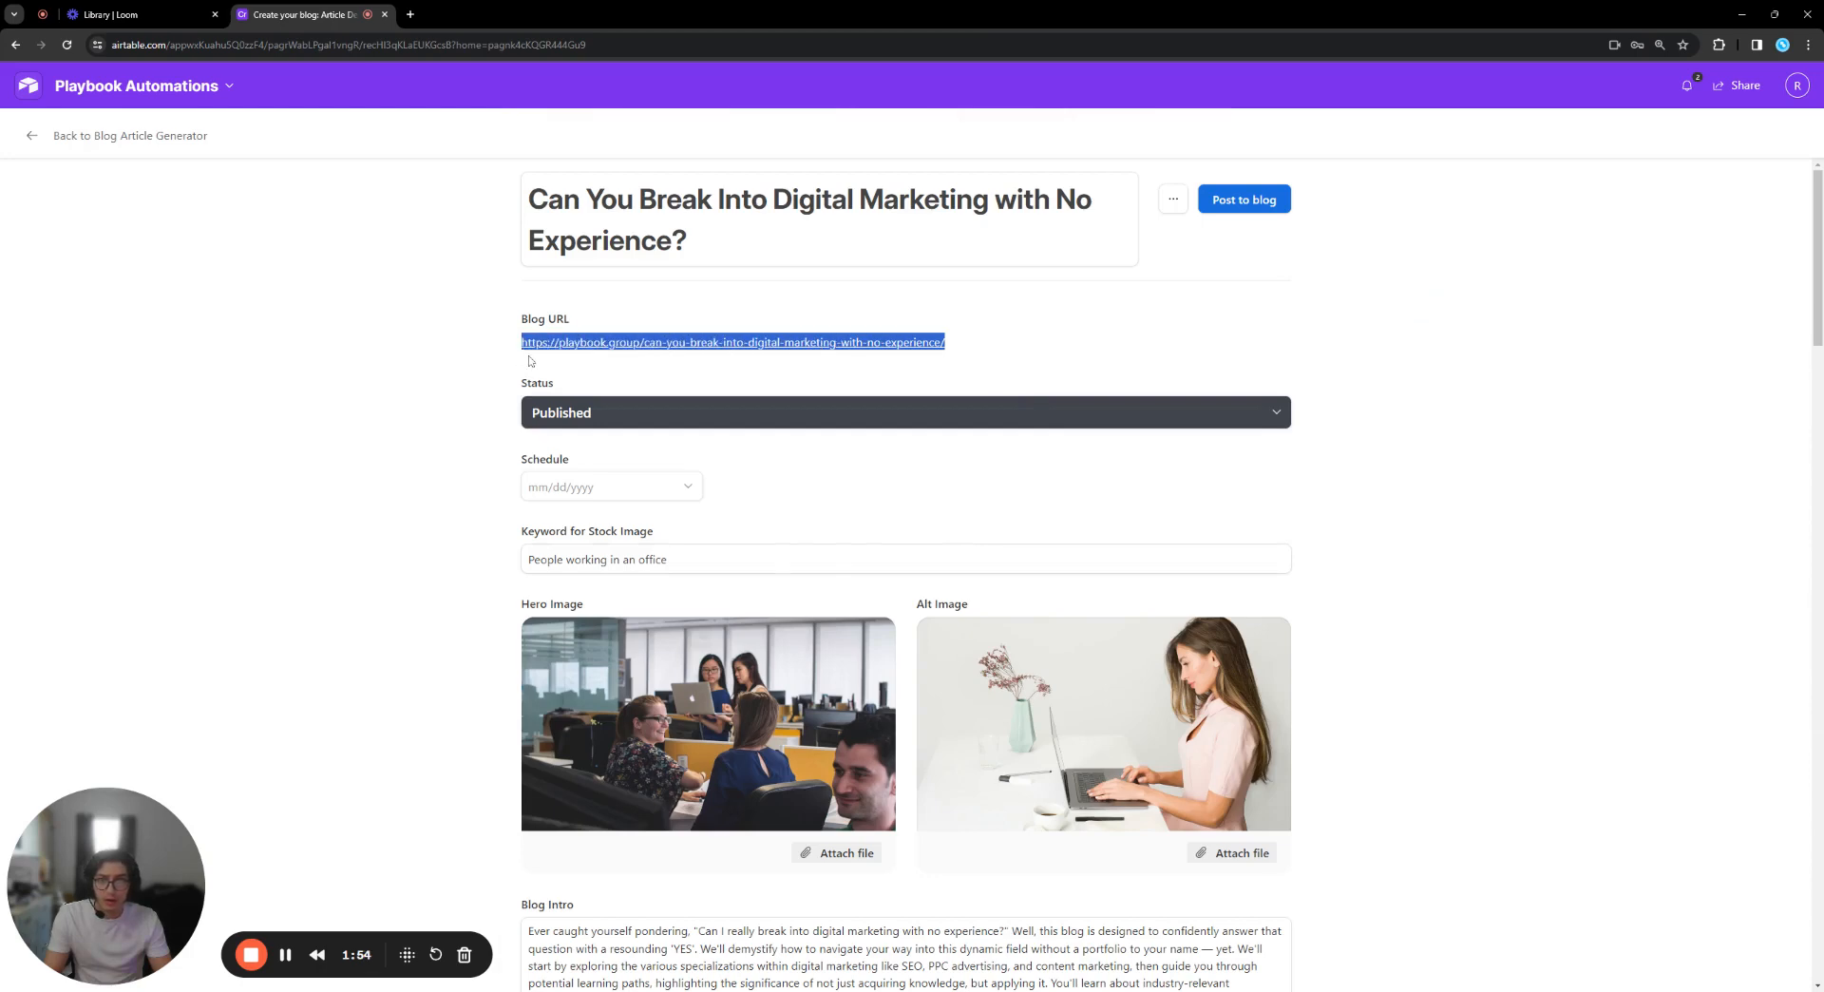
Return to the article generator and paste the copied URL as the internal link of the "digital marketing for beginners" article.
{"action": "left_click", "coordinate": [78, 138]}
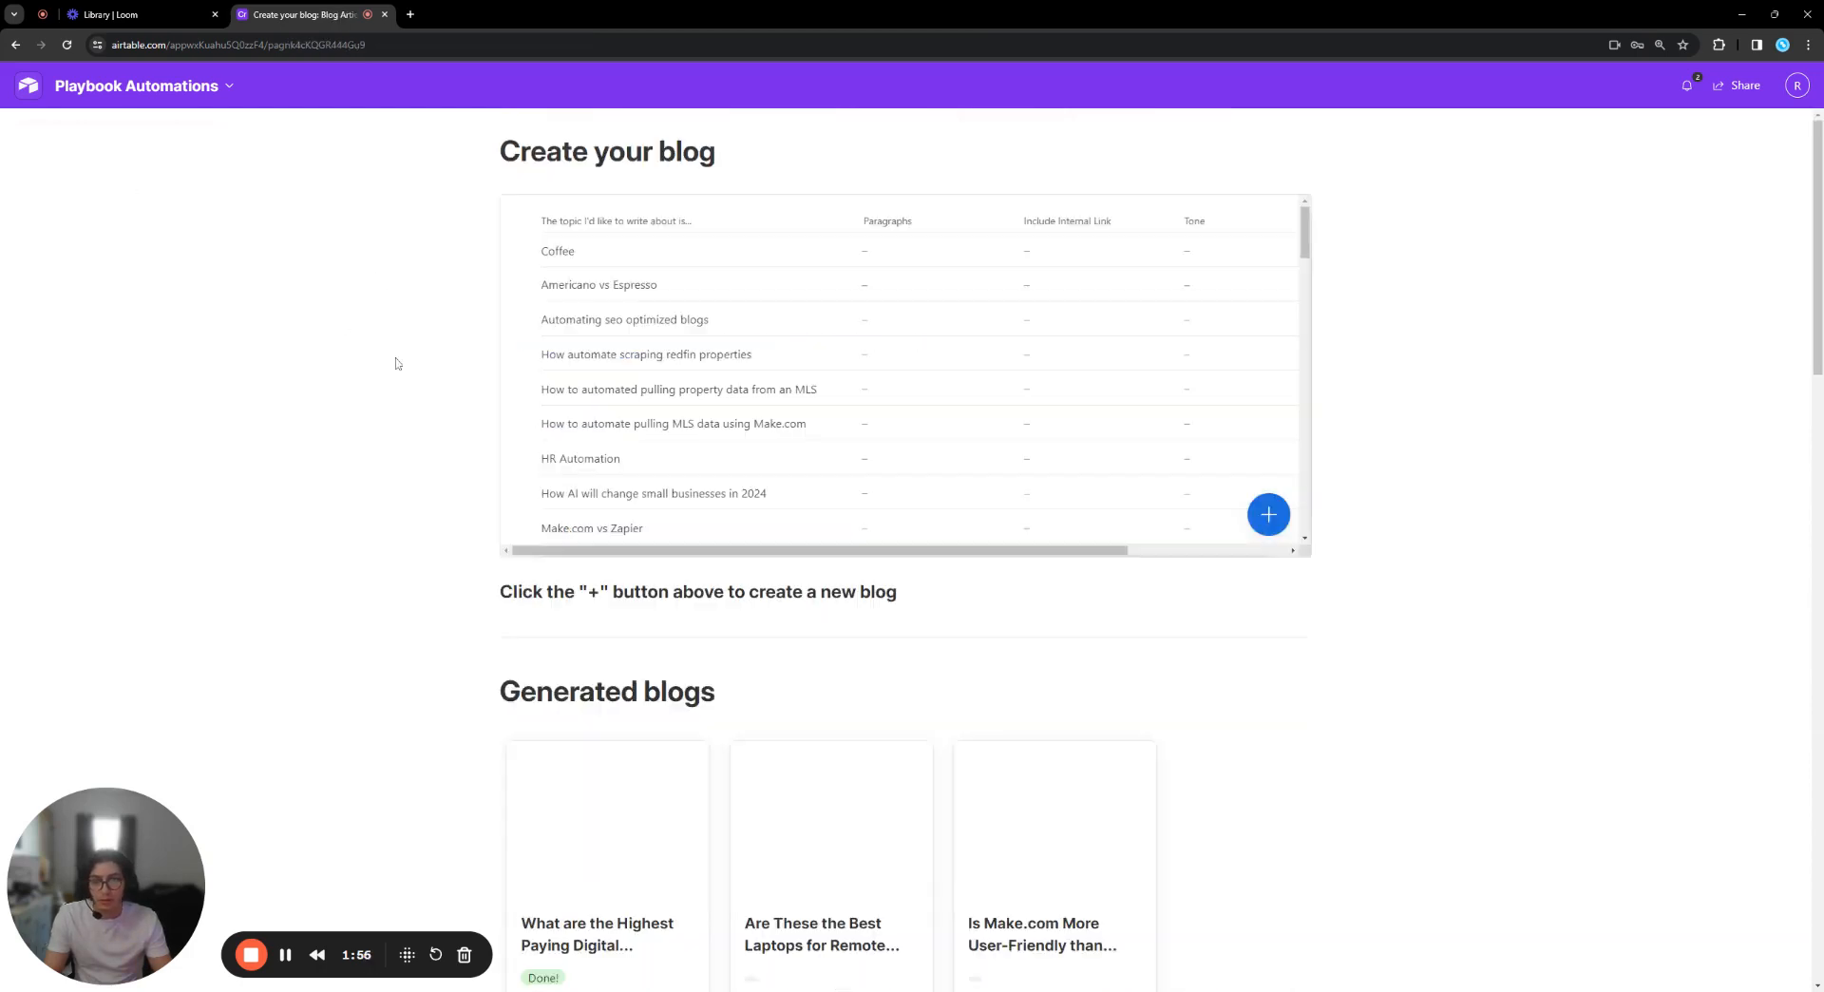
{"action": "scroll", "coordinate": [435, 454], "scroll_direction": "down", "scroll_amount": 2}
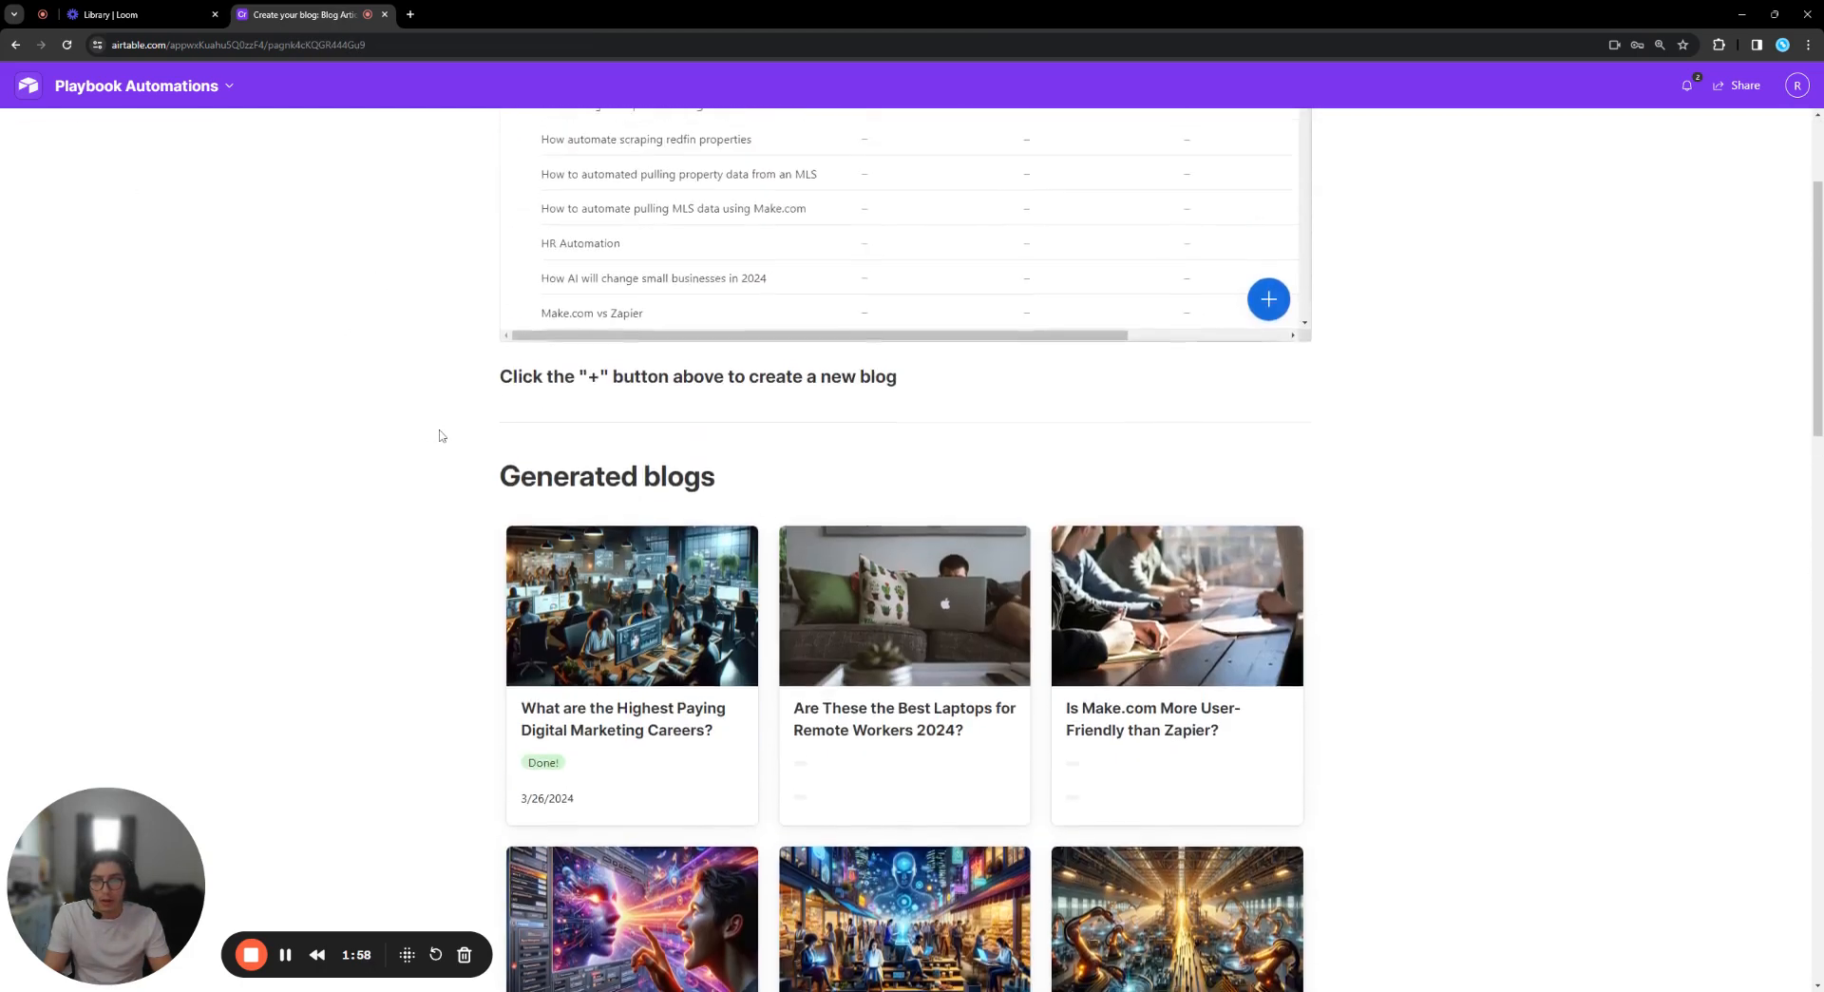
{"action": "scroll", "coordinate": [440, 453], "scroll_direction": "up", "scroll_amount": 2}
{"action": "scroll", "coordinate": [1019, 531], "scroll_direction": "down", "scroll_amount": 10}
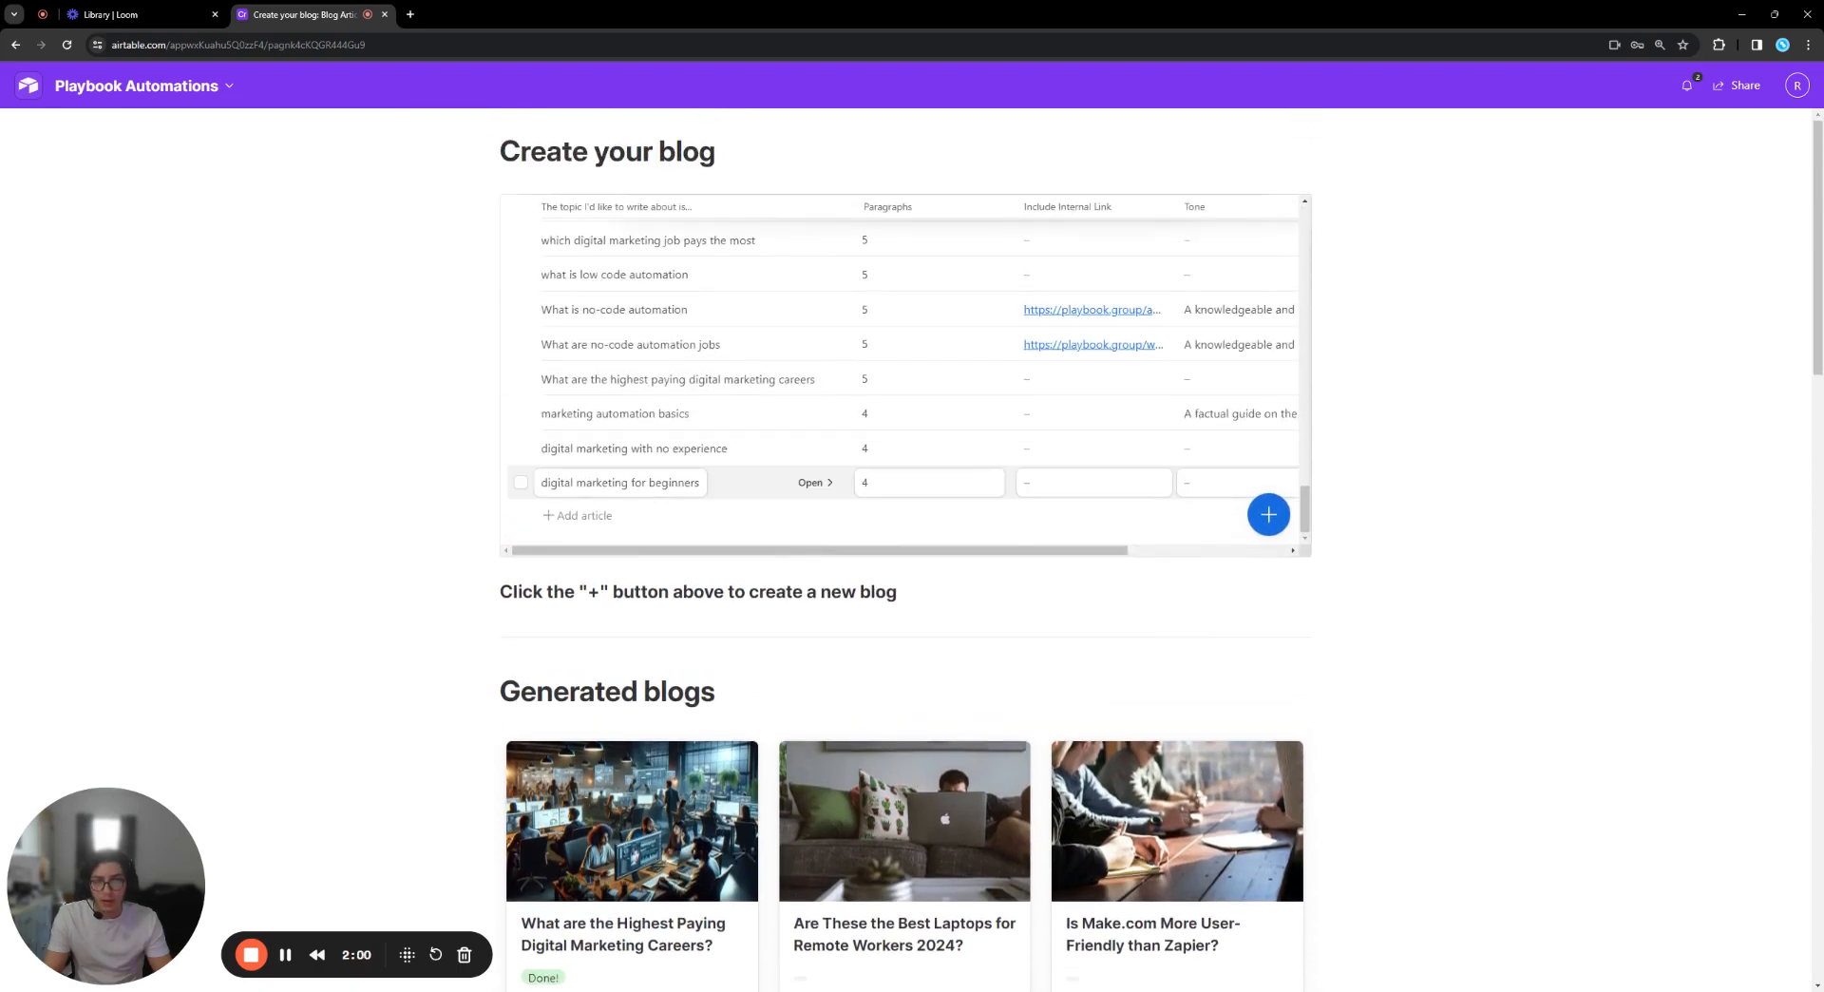
{"action": "left_click", "coordinate": [823, 479]}
{"action": "left_click", "coordinate": [1501, 378]}
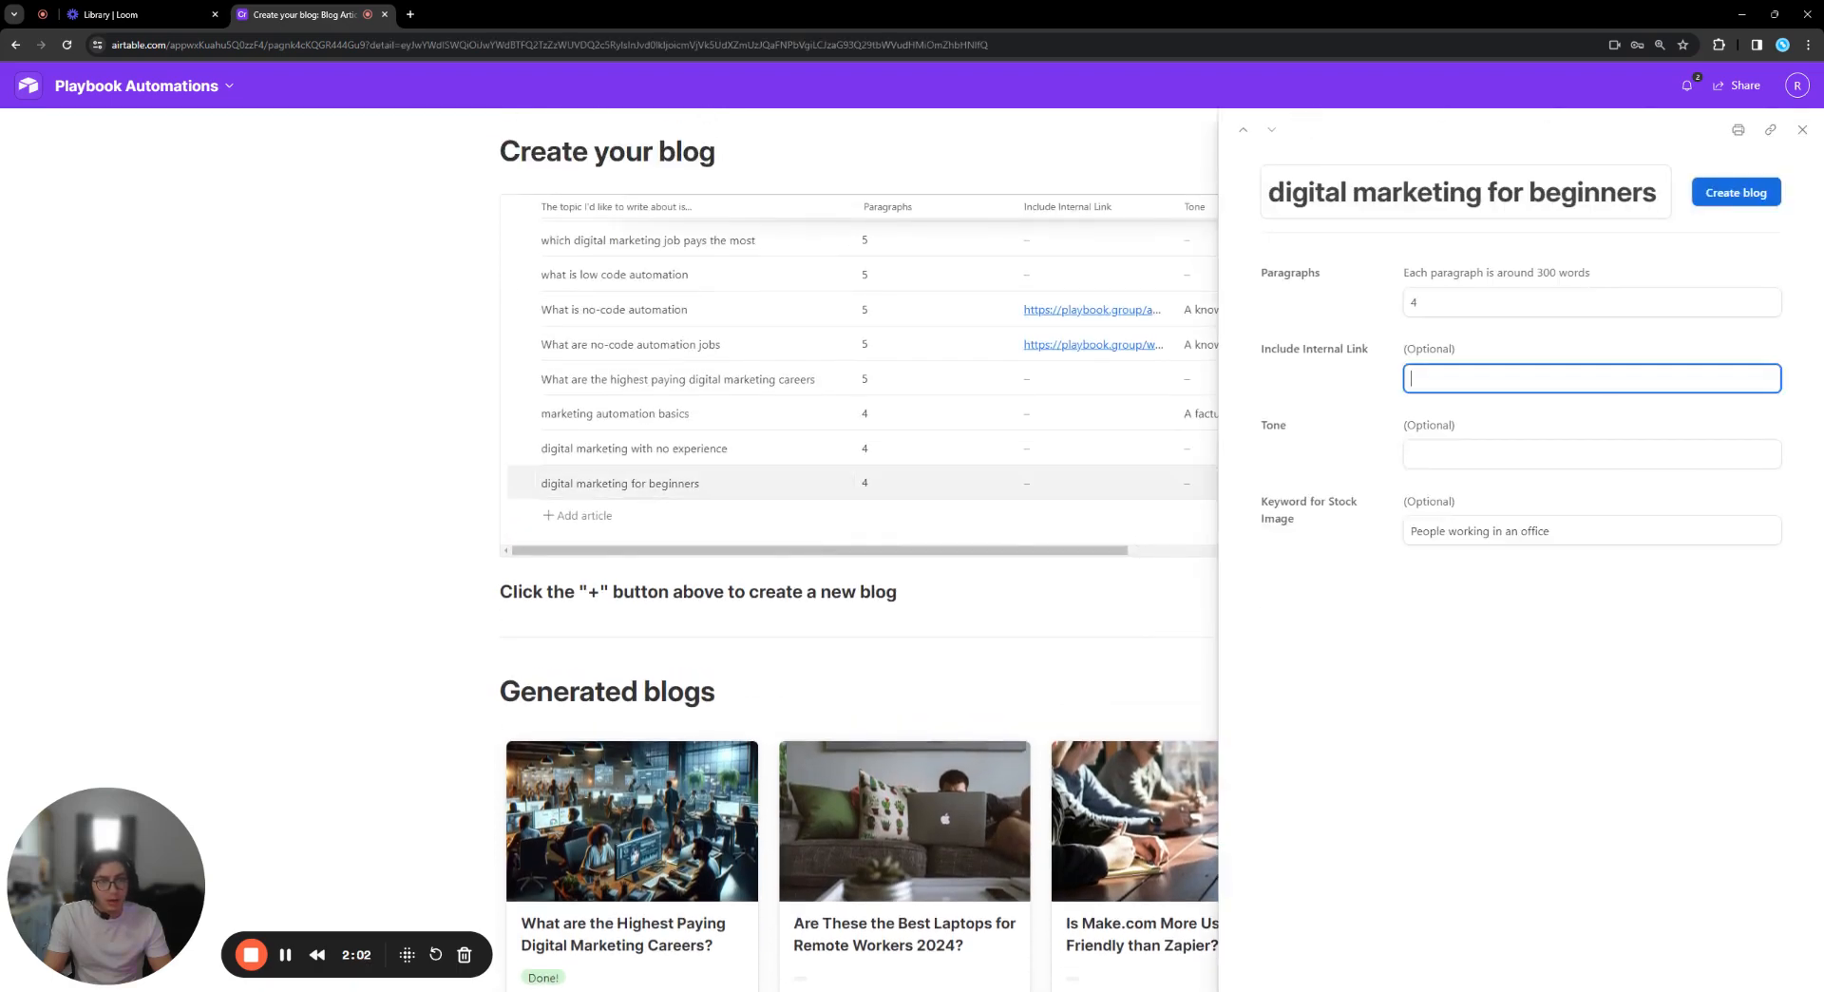
{"action": "key", "text": "ctrl+v"}
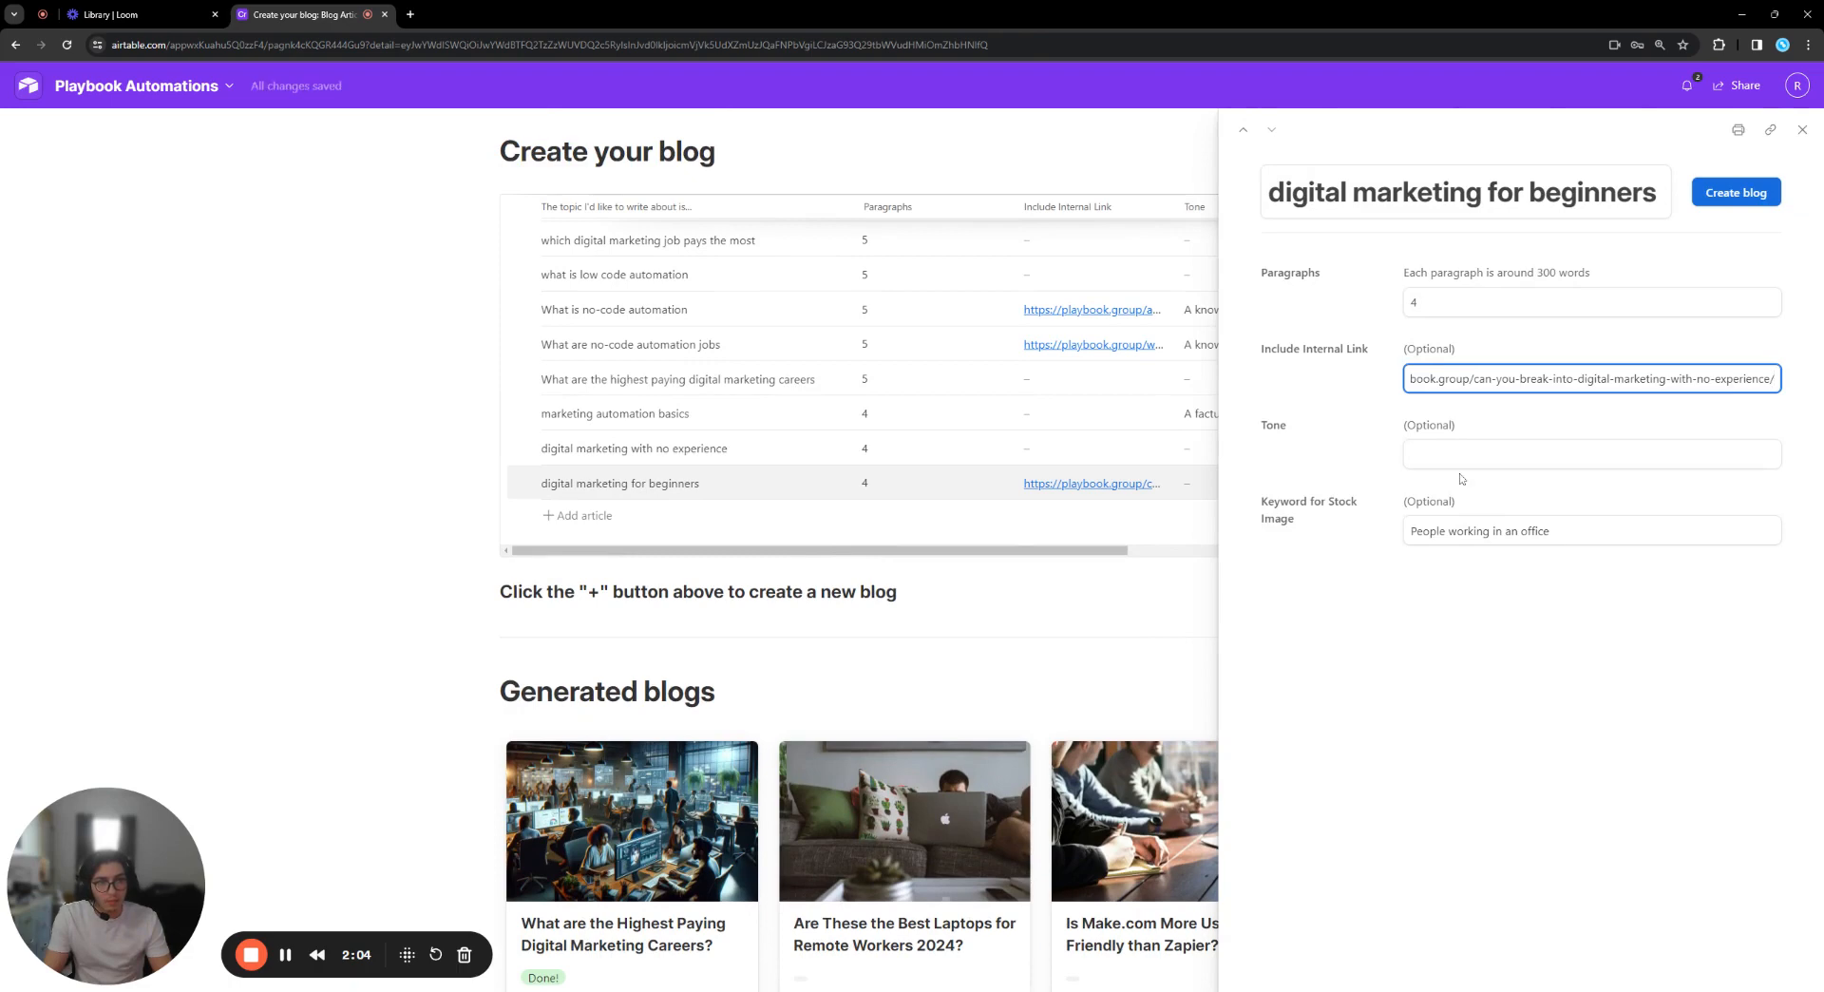
Set the article's tone to "A digital marketing expert".
{"action": "key", "text": "Tab"}
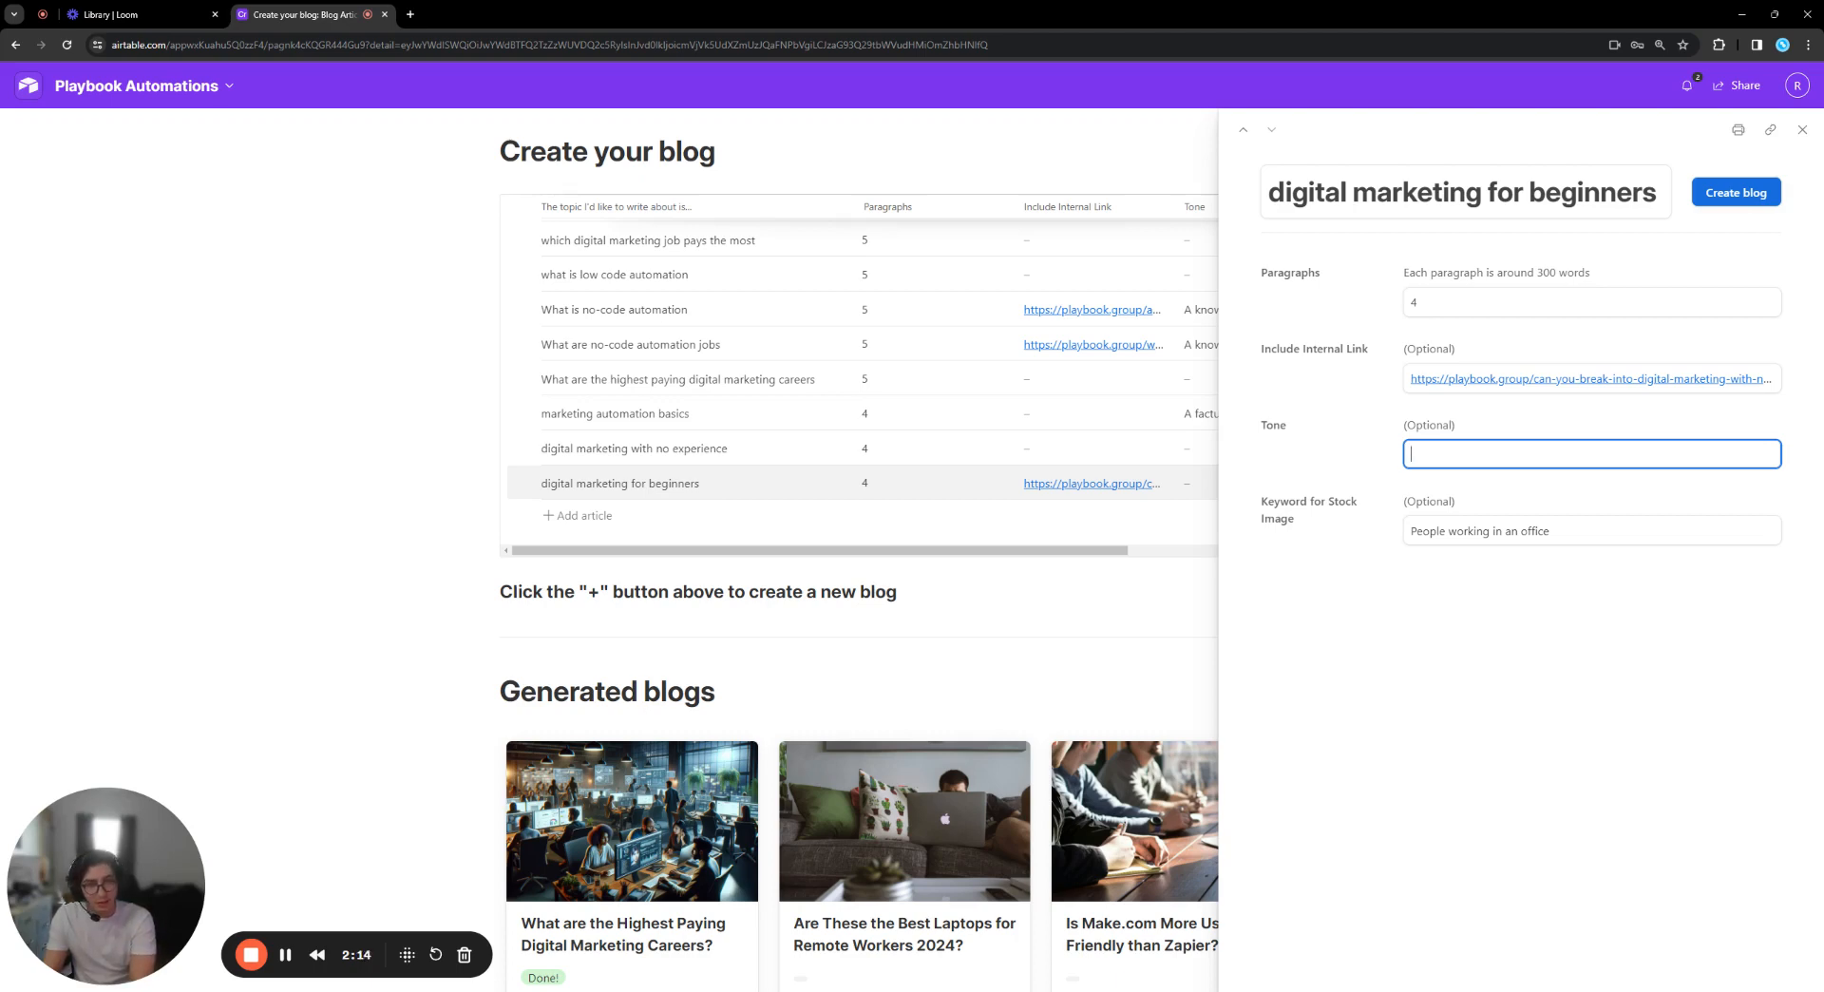
{"action": "type", "text": "A go"}
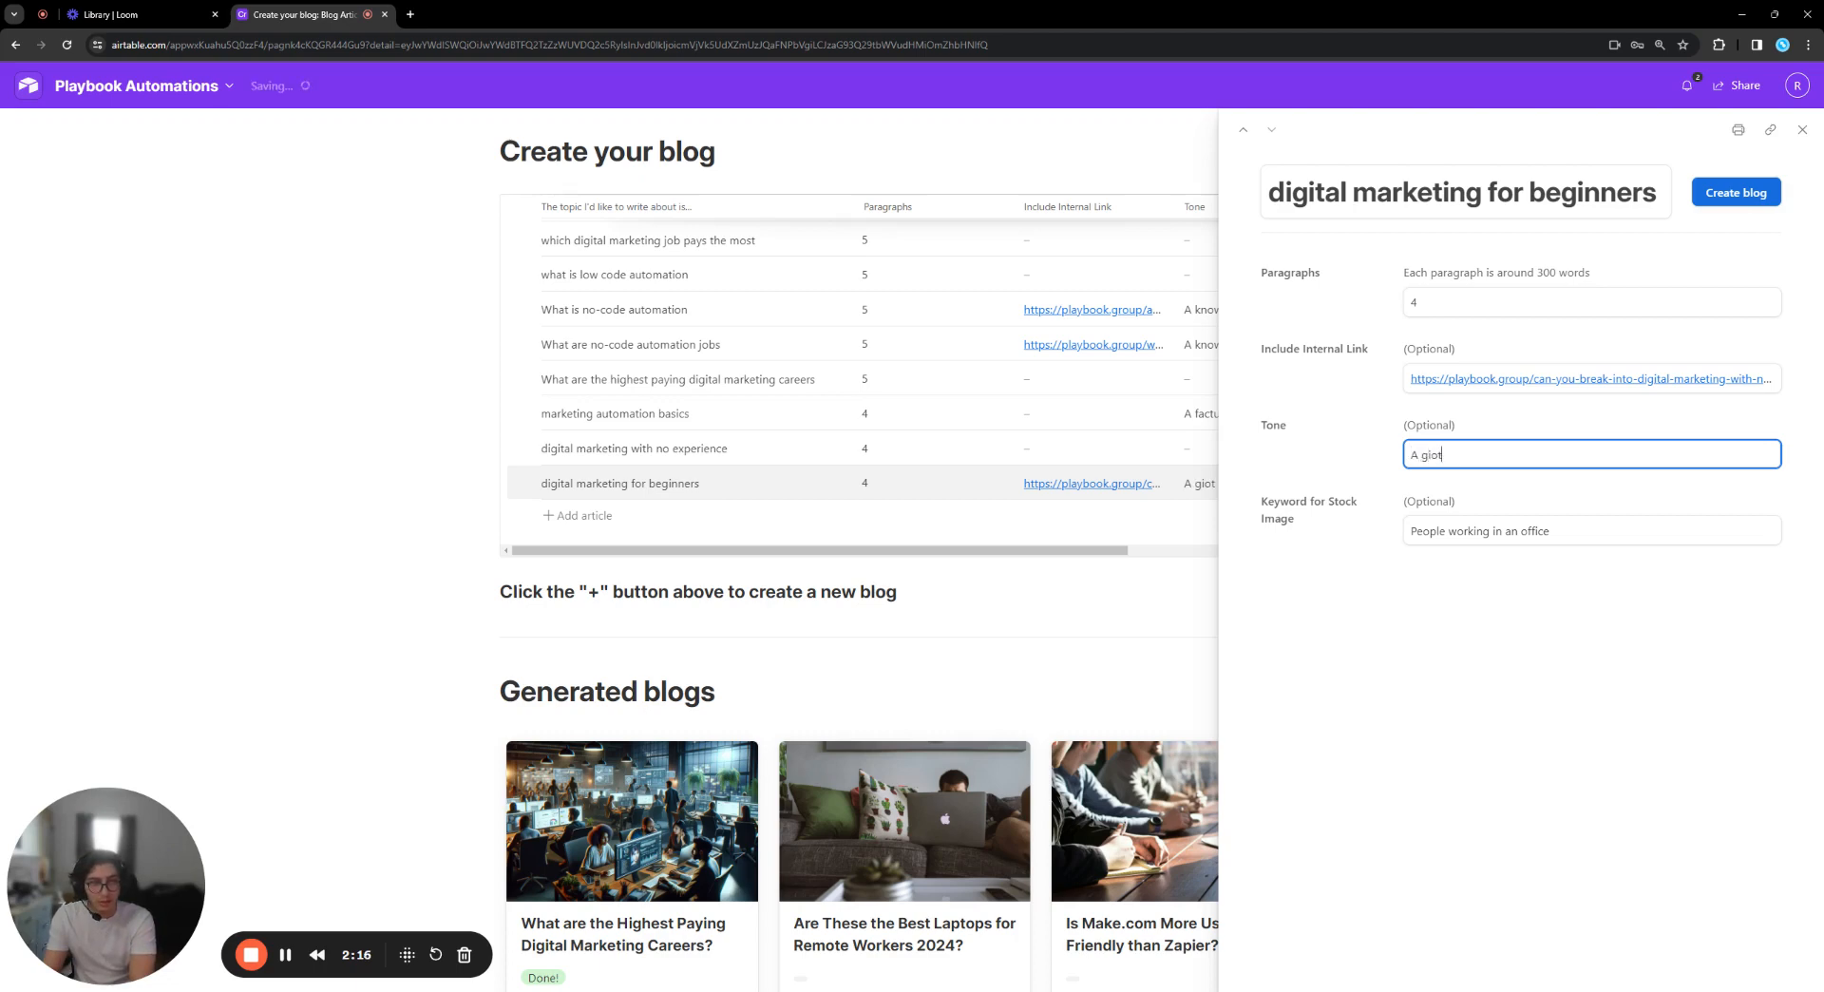
{"action": "key", "text": "BackSpace"}
{"action": "key", "text": "BackSpace"}
{"action": "type", "text": "digital marketing expert"}
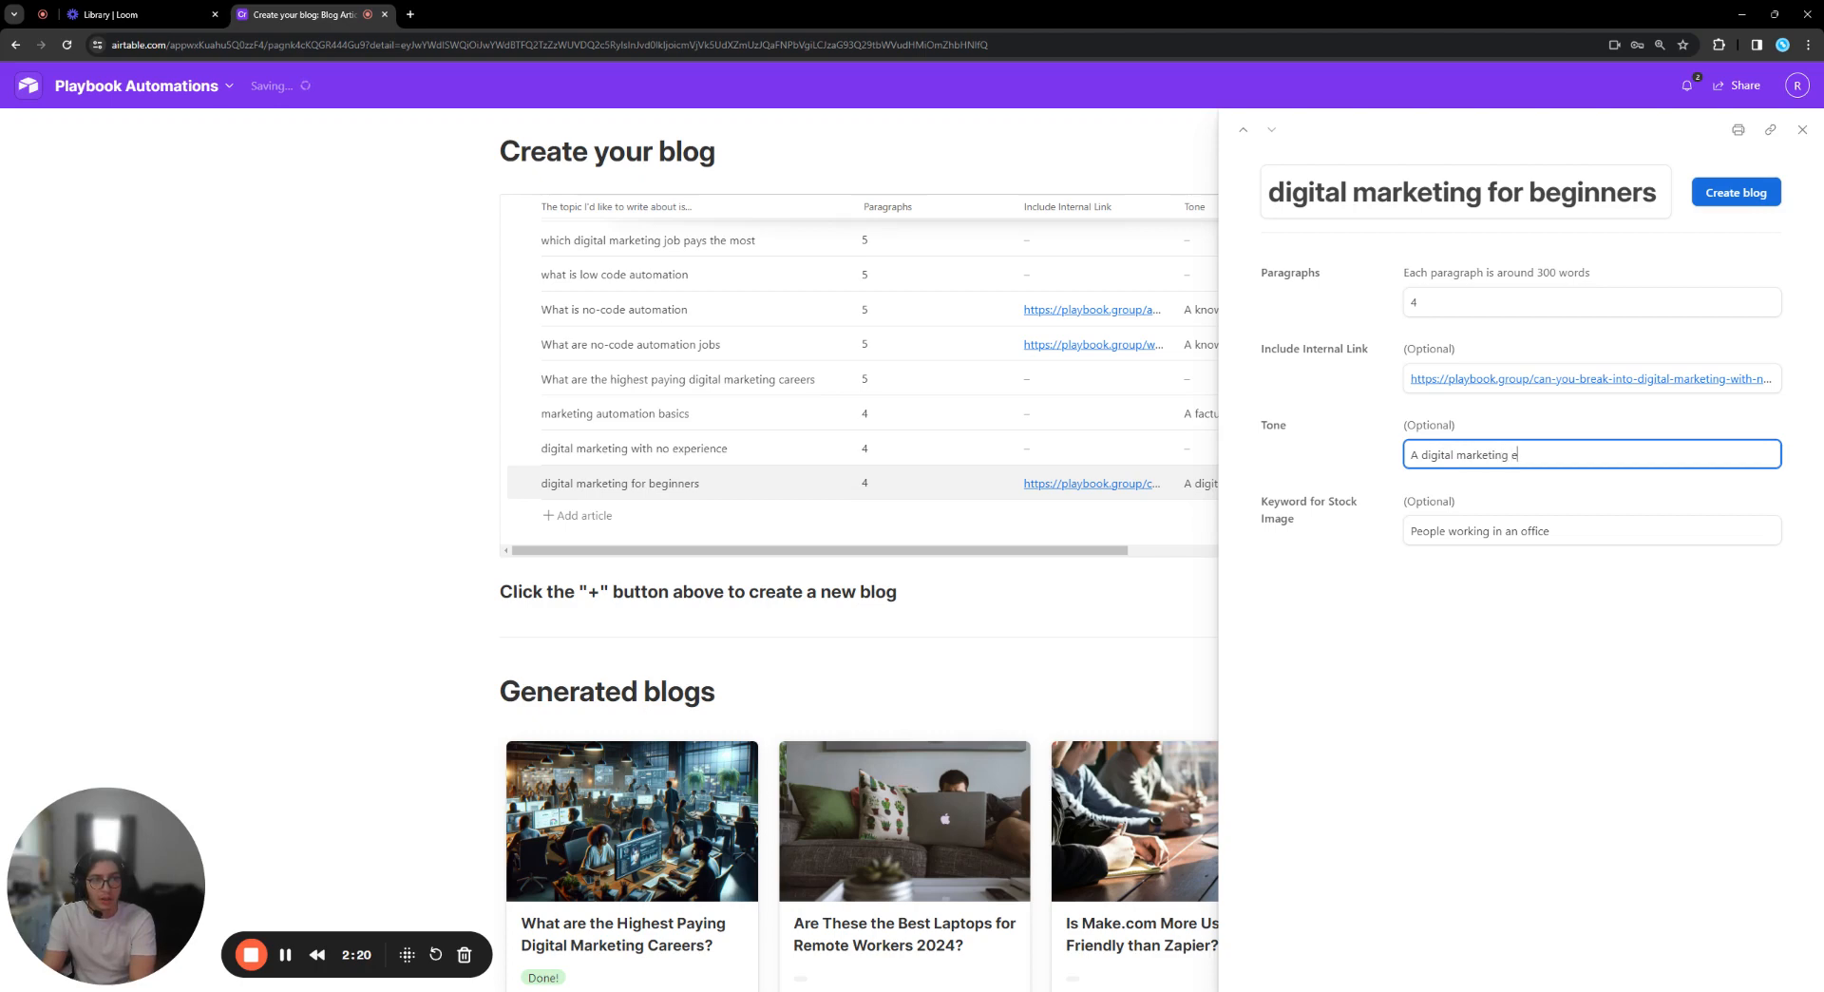
{"action": "left_click", "coordinate": [1303, 514]}
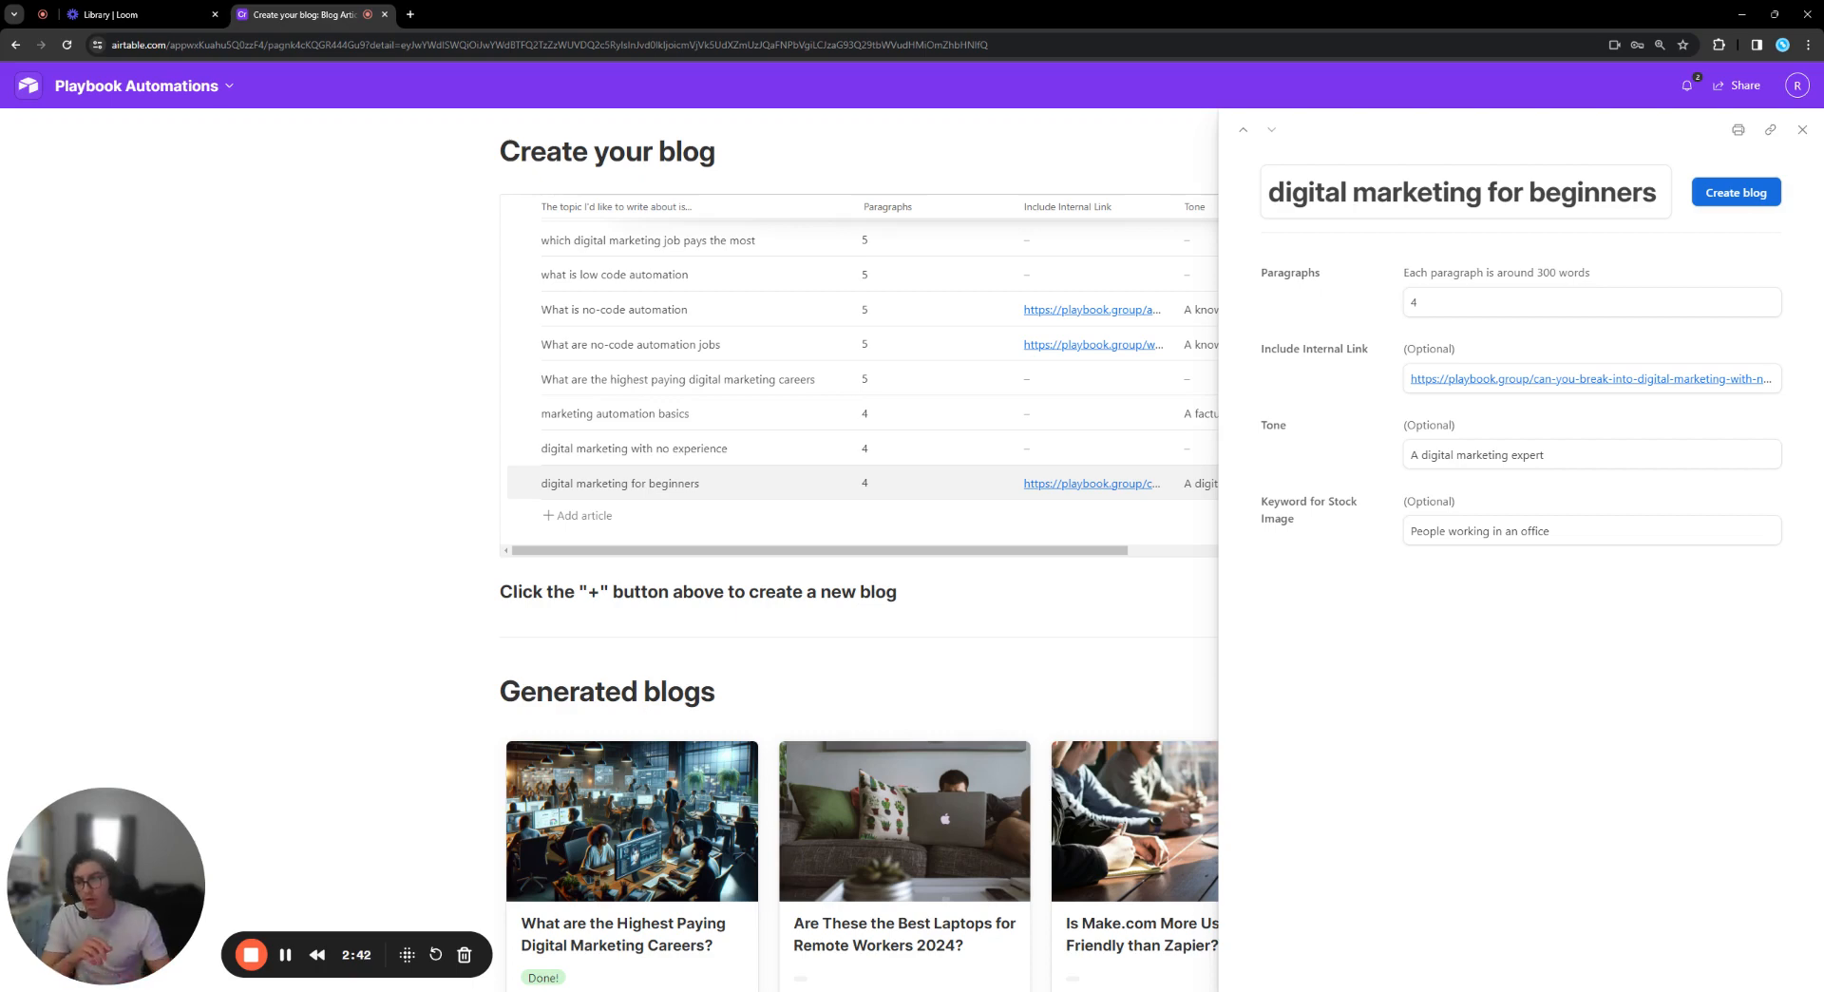
Start creating the blog from the "digital marketing for beginners" article and close its details.
{"action": "left_click", "coordinate": [1725, 194]}
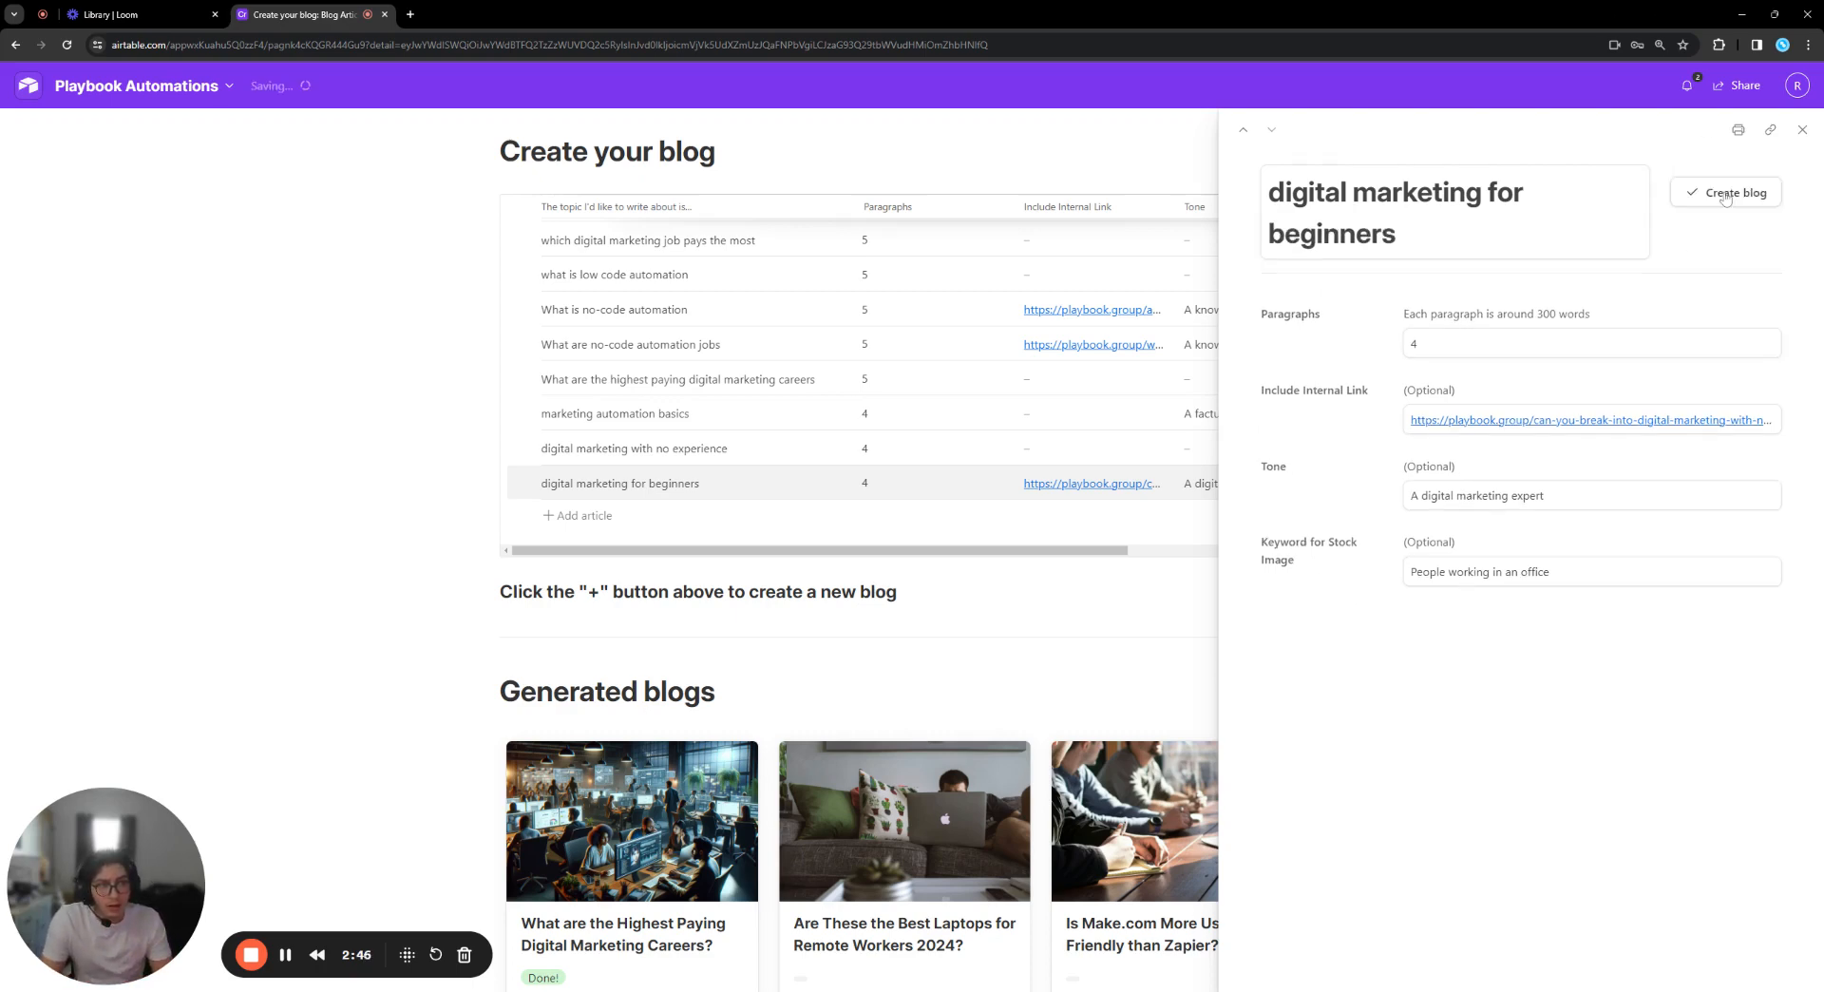
{"action": "left_click", "coordinate": [1802, 130]}
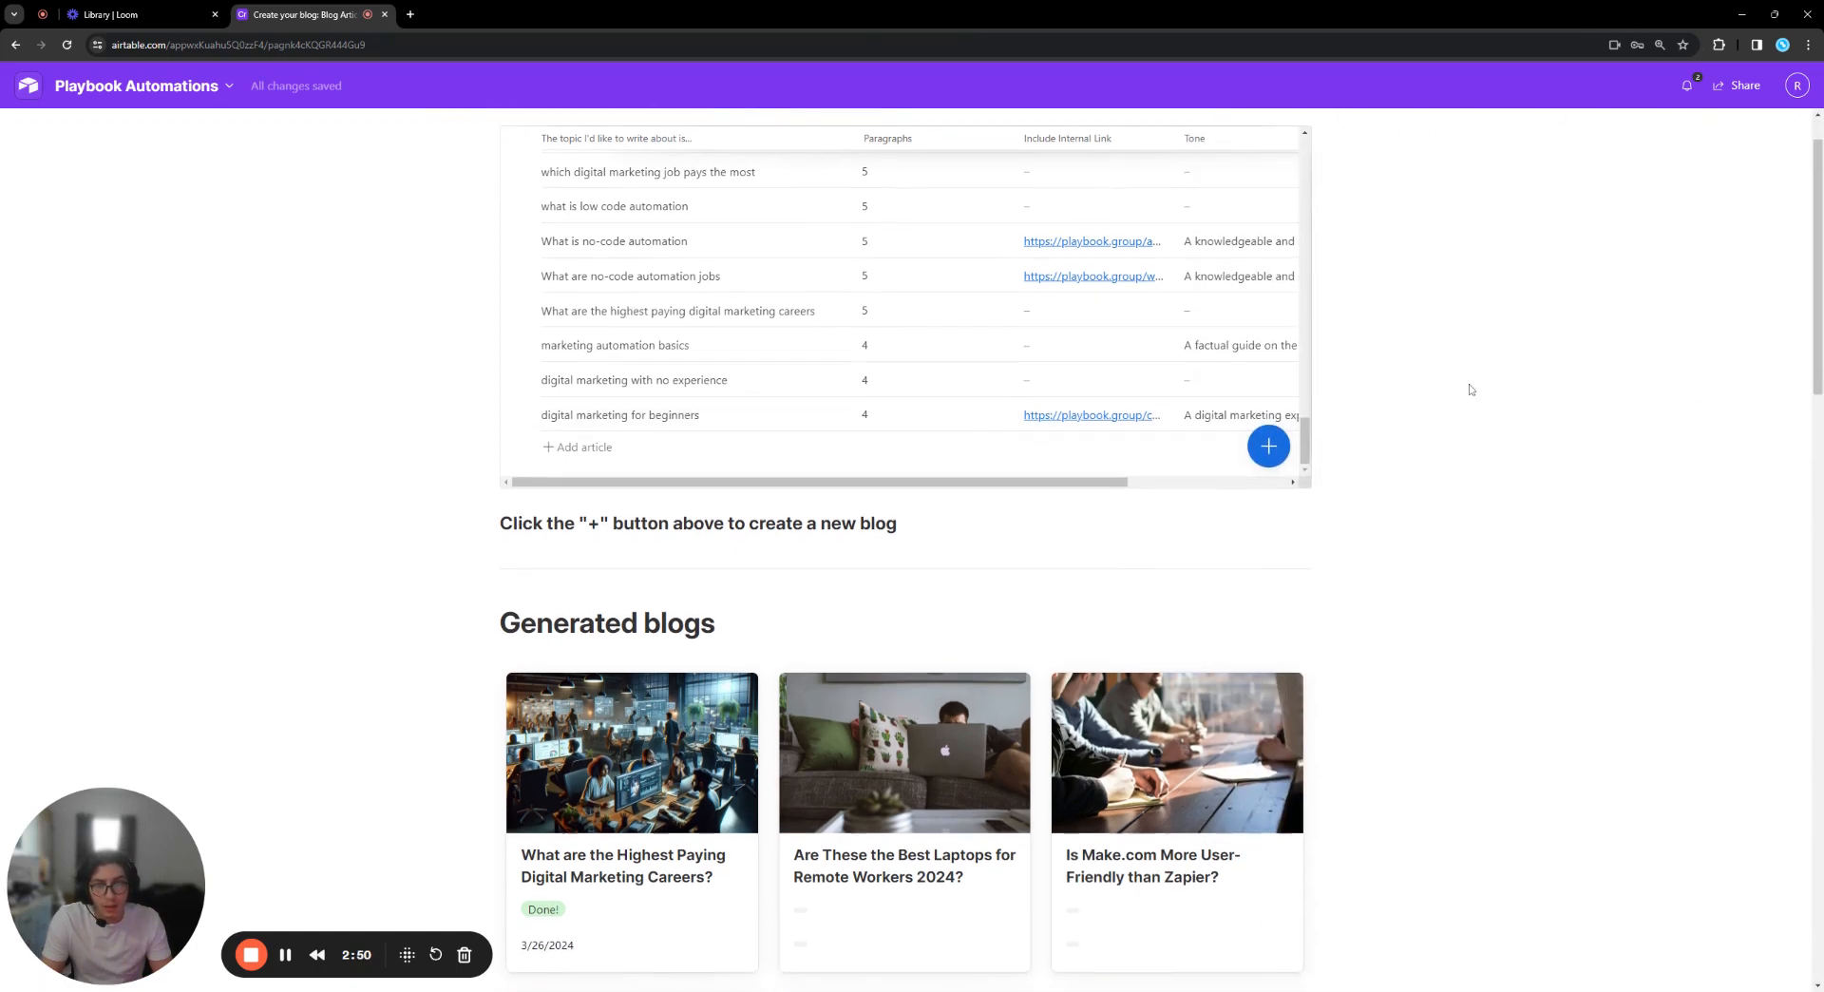
{"action": "scroll", "coordinate": [1462, 388], "scroll_direction": "down", "scroll_amount": 2}
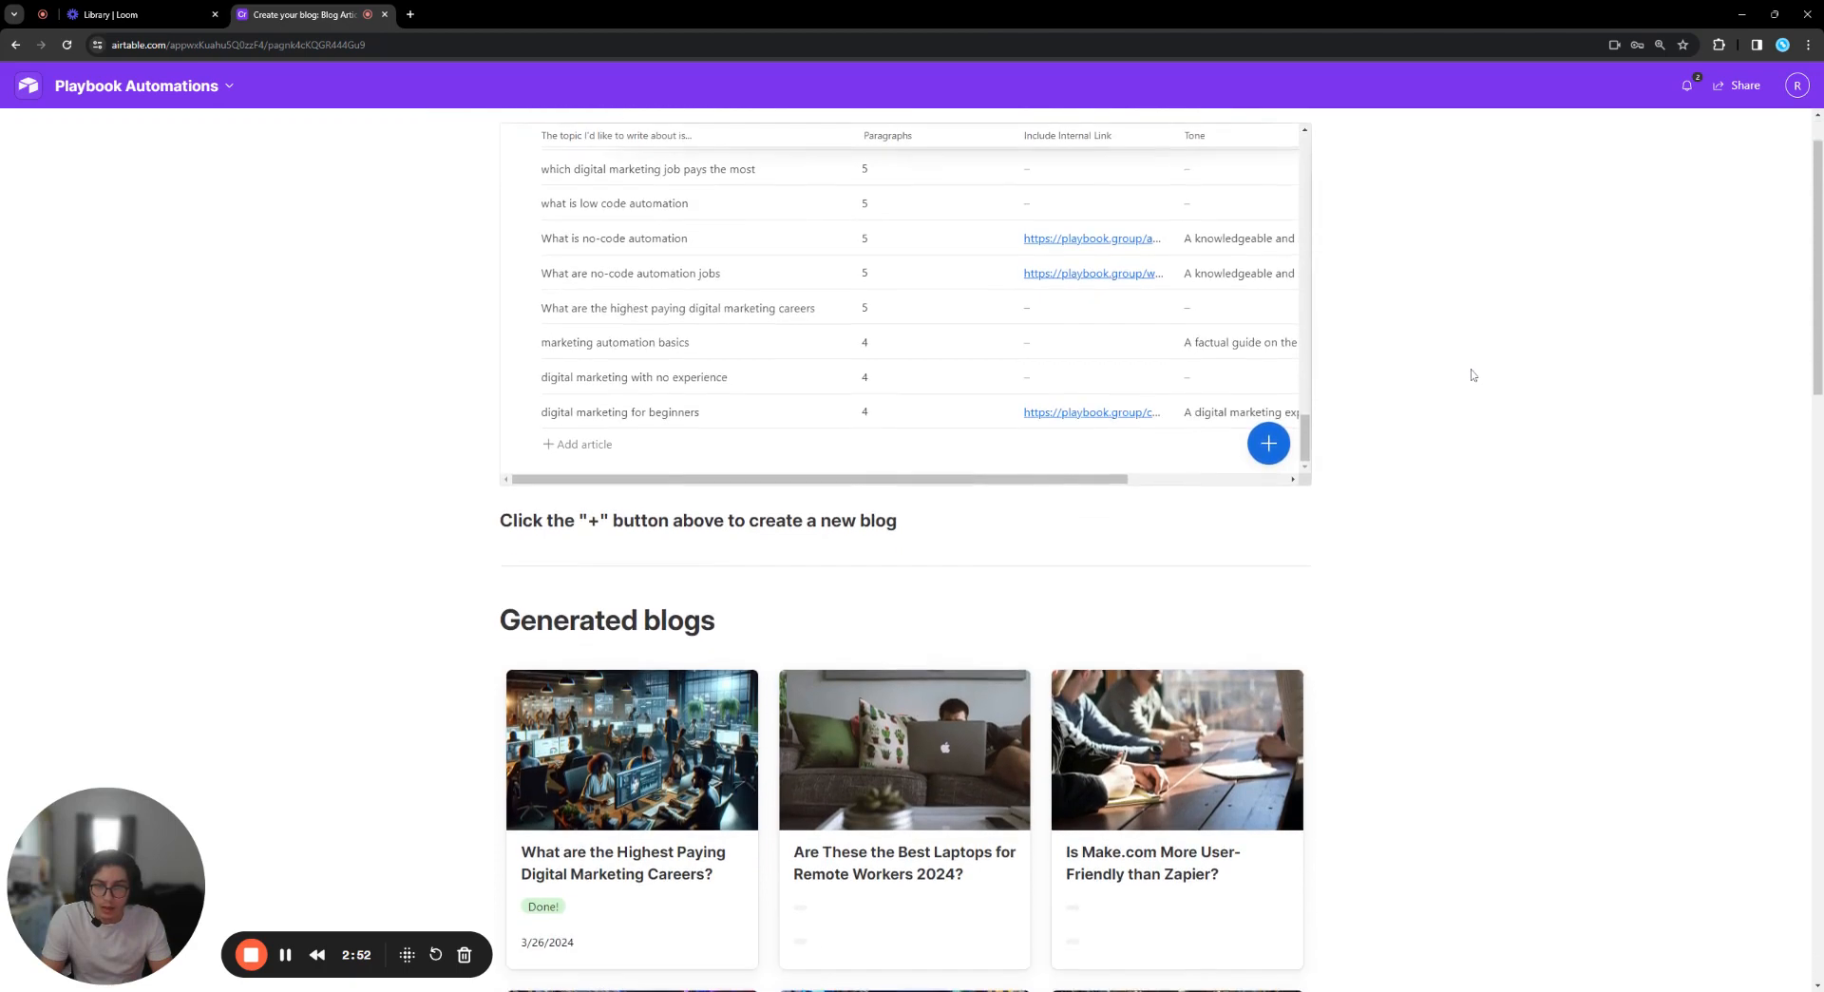
{"action": "scroll", "coordinate": [1478, 630], "scroll_direction": "up", "scroll_amount": 1}
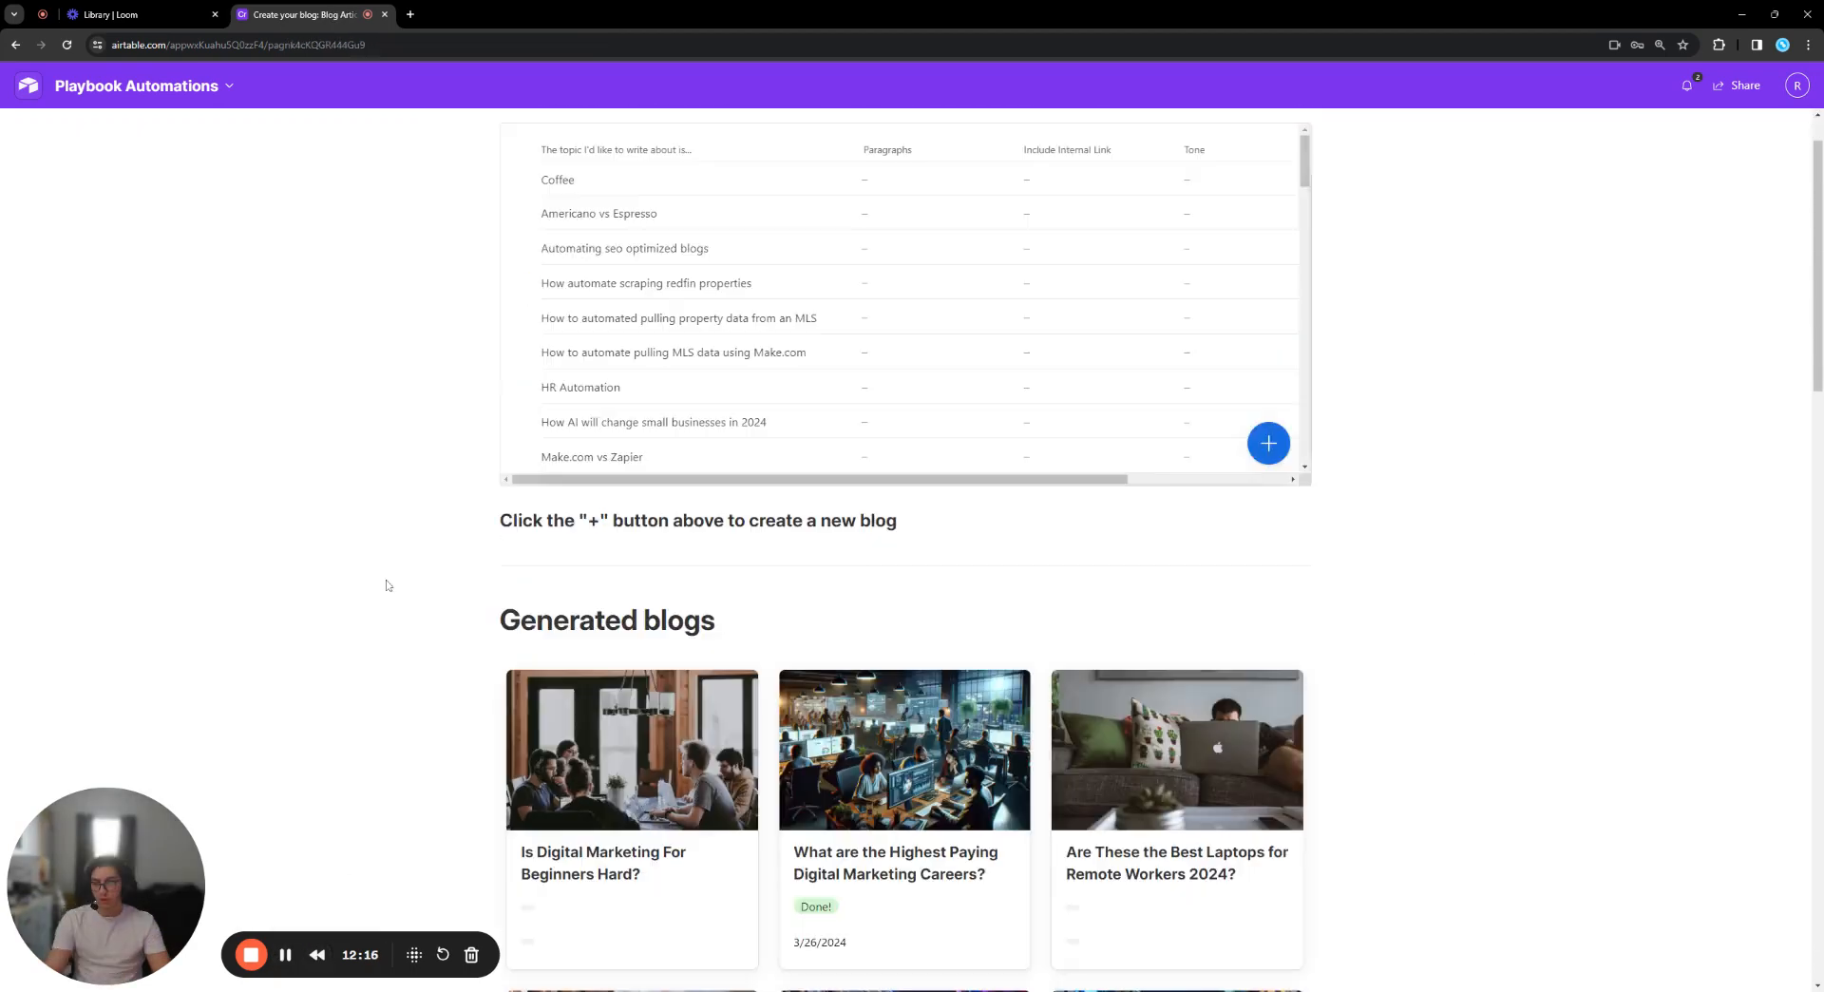
Open the generated blog "Is Digital Marketing For Beginners Hard?" and review its images, intro, content, conclusion and meta description.
{"action": "scroll", "coordinate": [446, 561], "scroll_direction": "down", "scroll_amount": 3}
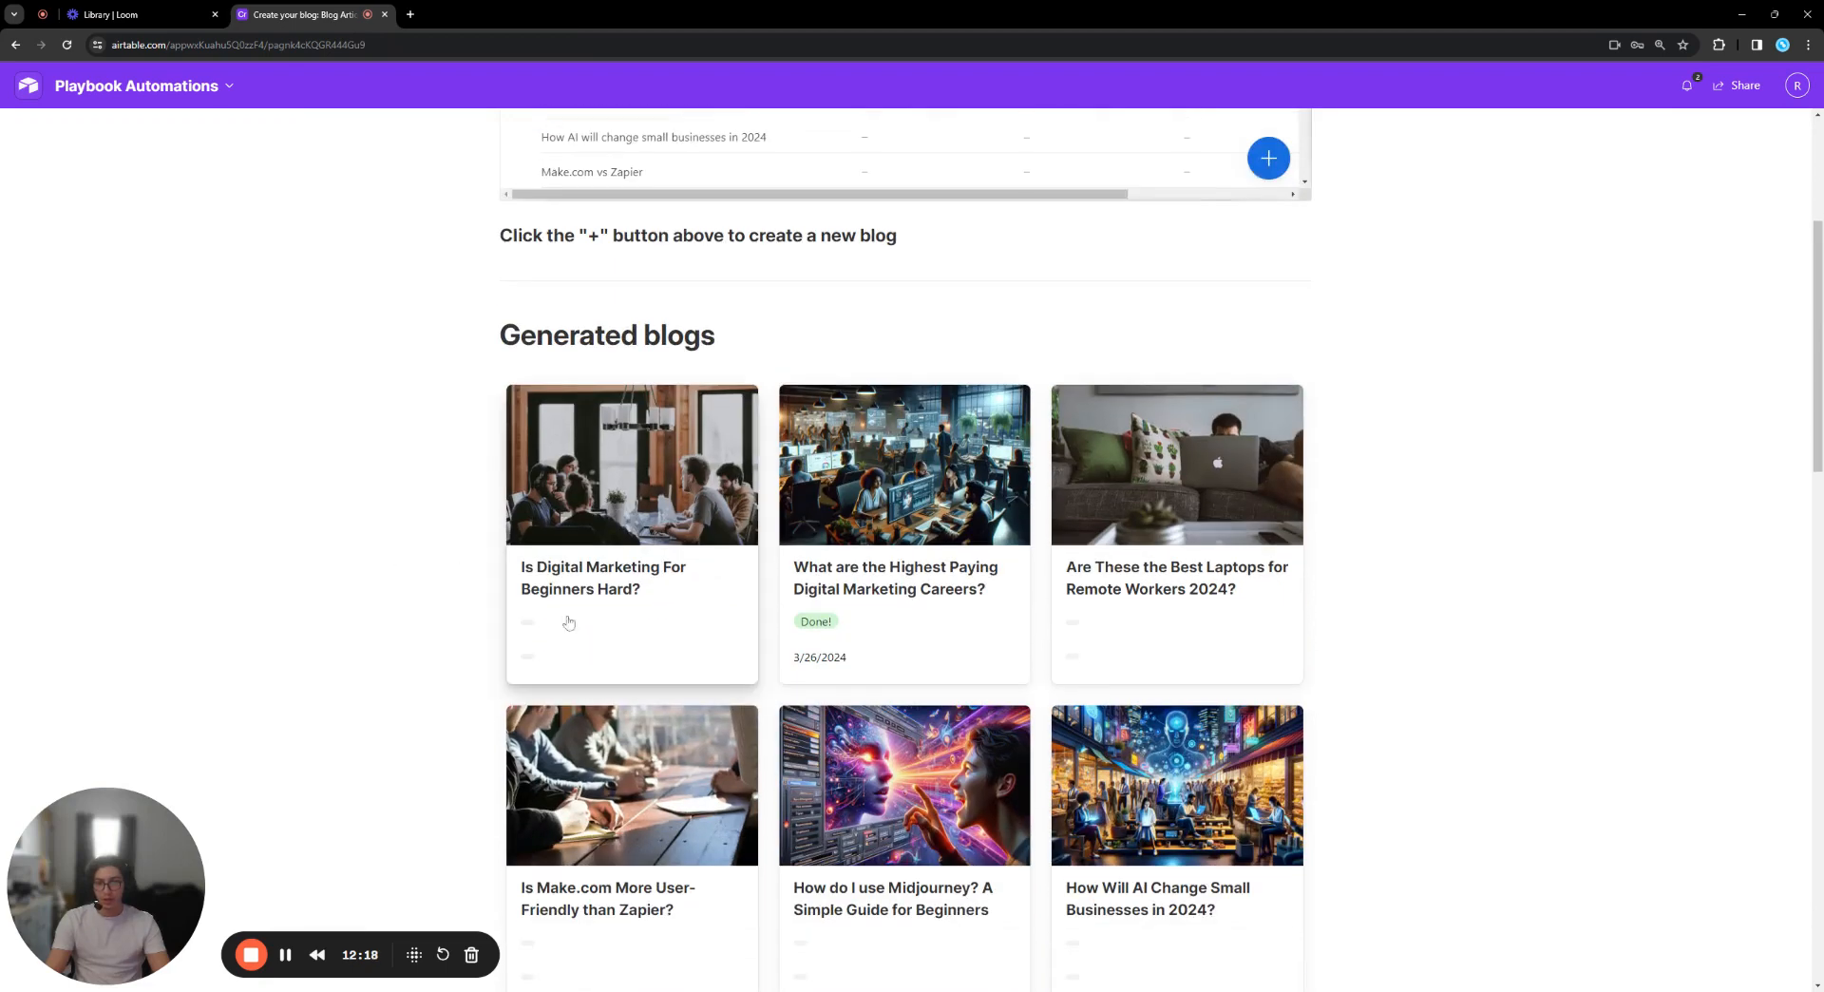
{"action": "left_click", "coordinate": [663, 592]}
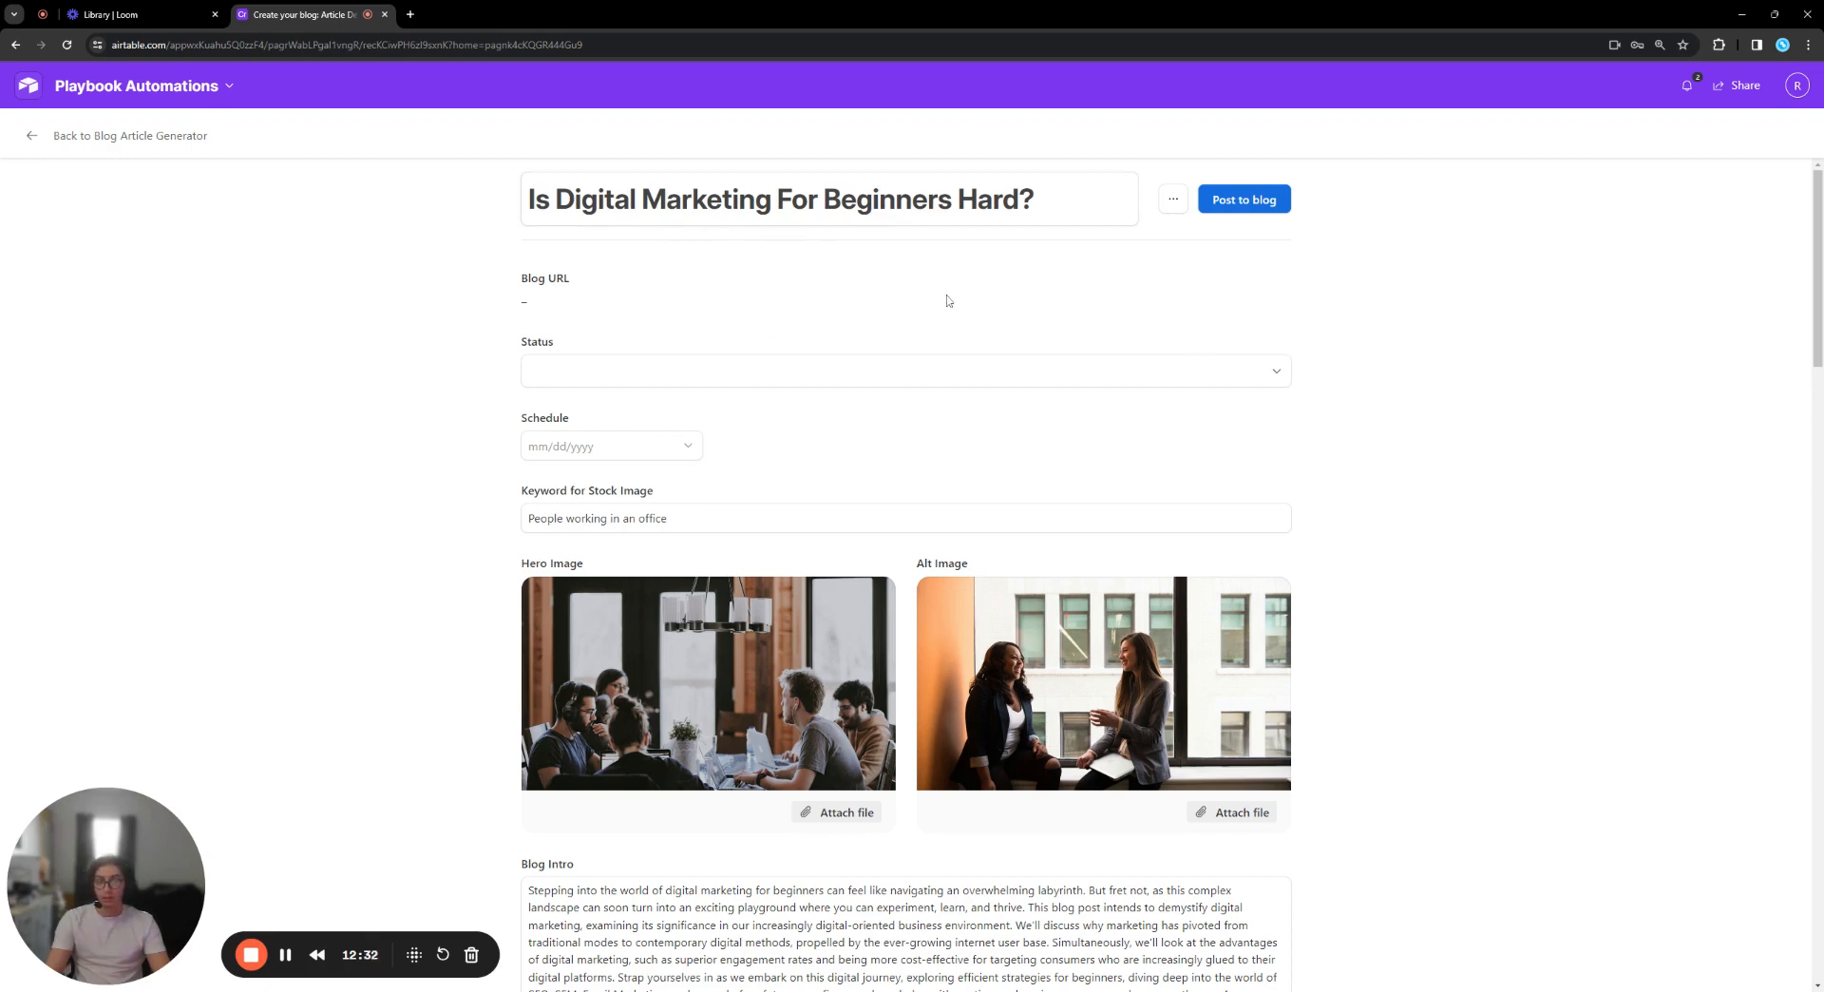
{"action": "scroll", "coordinate": [953, 304], "scroll_direction": "down", "scroll_amount": 1}
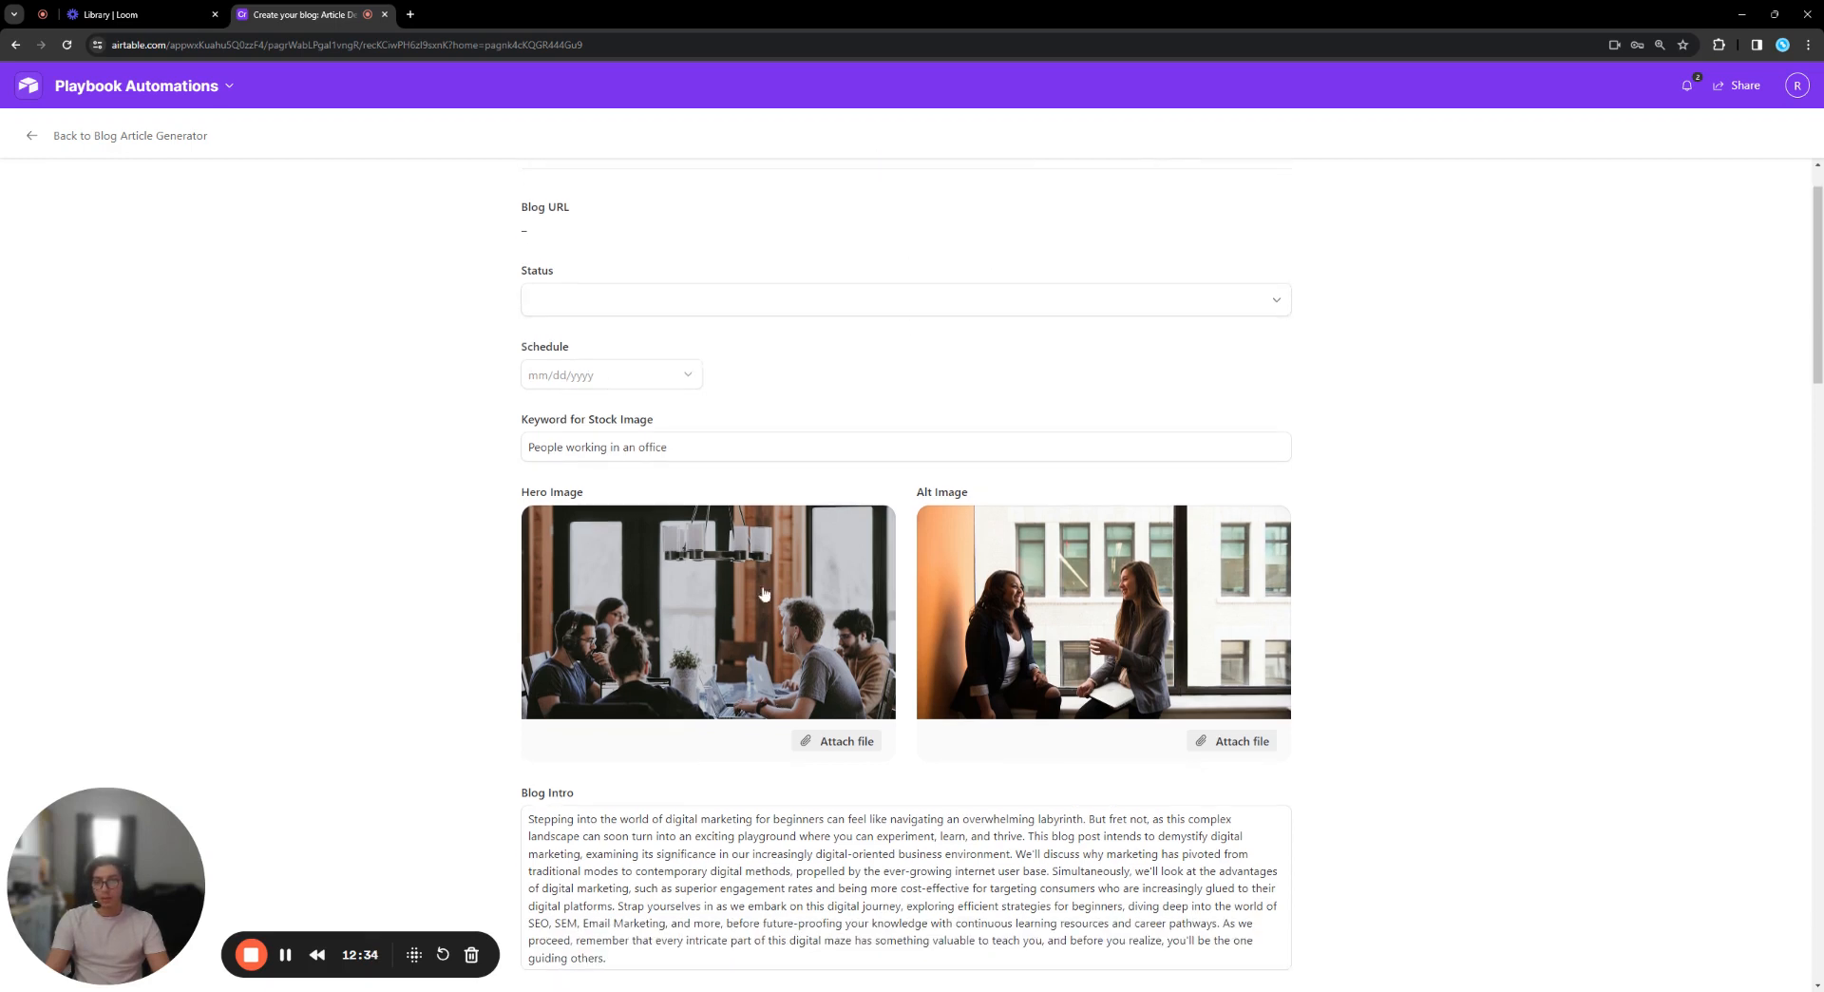
{"action": "scroll", "coordinate": [929, 515], "scroll_direction": "down", "scroll_amount": 1}
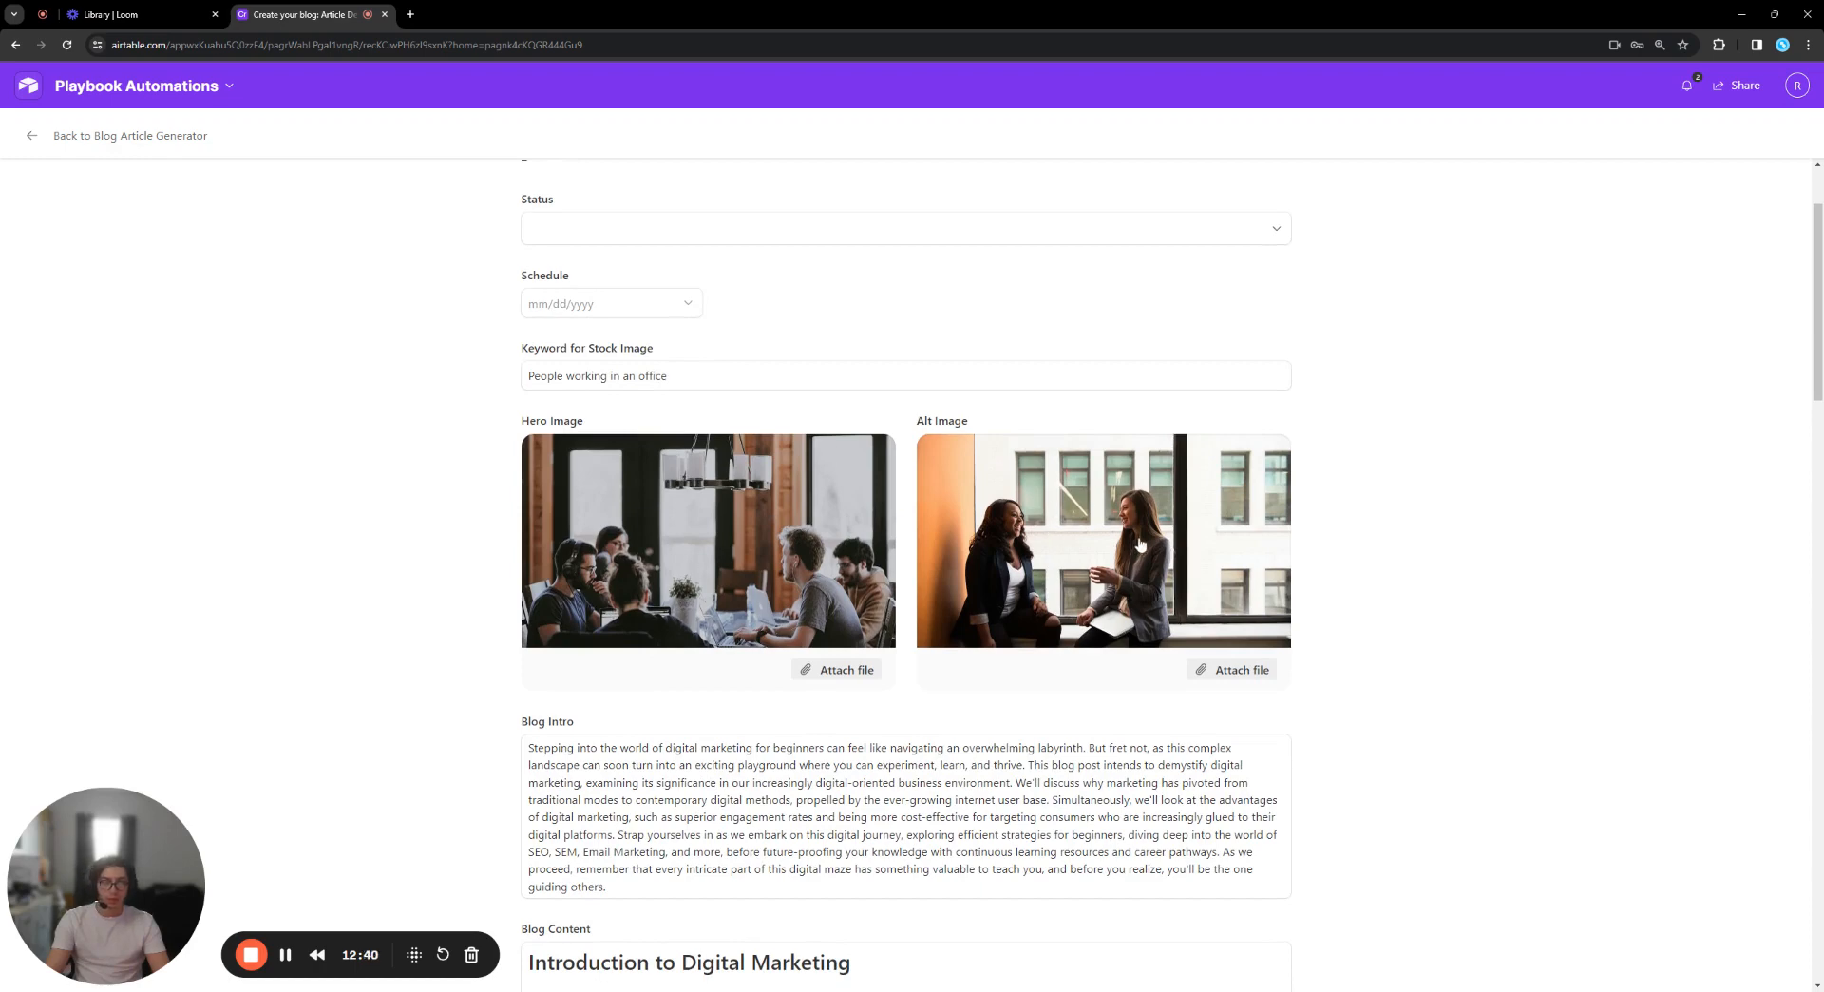
{"action": "scroll", "coordinate": [1122, 551], "scroll_direction": "down", "scroll_amount": 1}
{"action": "scroll", "coordinate": [1122, 551], "scroll_direction": "down", "scroll_amount": 1}
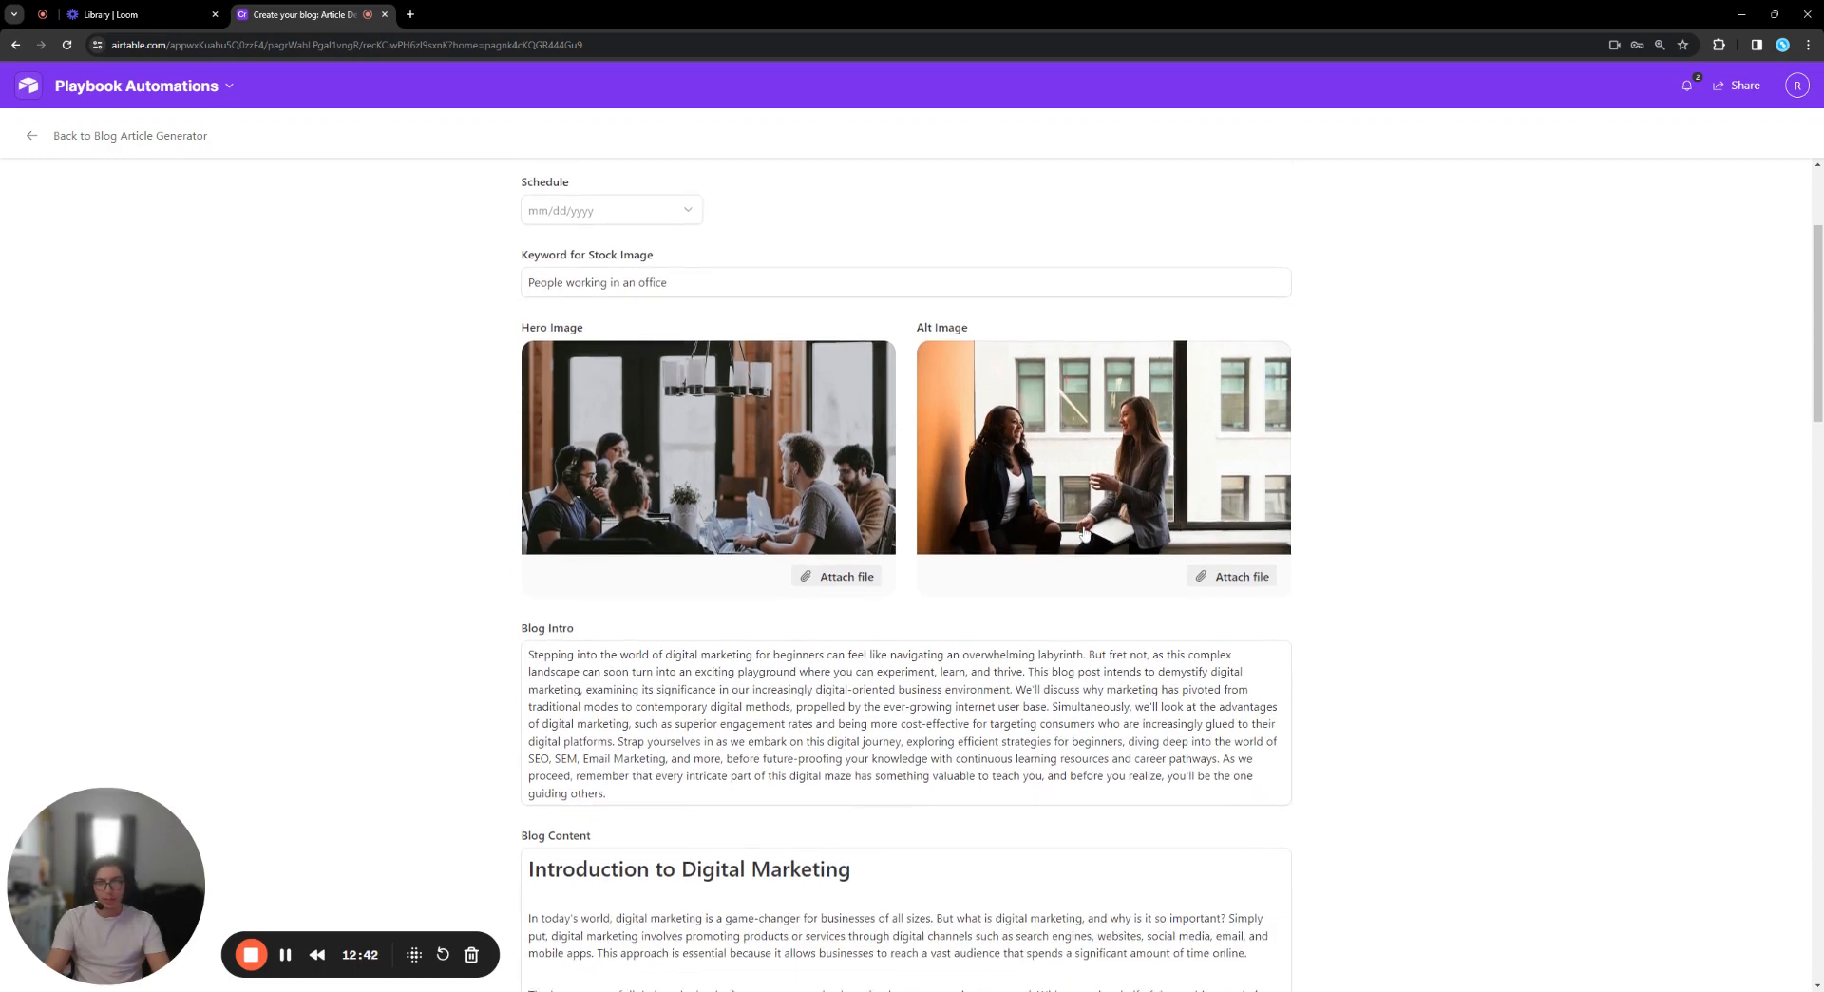
{"action": "scroll", "coordinate": [1095, 509], "scroll_direction": "down", "scroll_amount": 3}
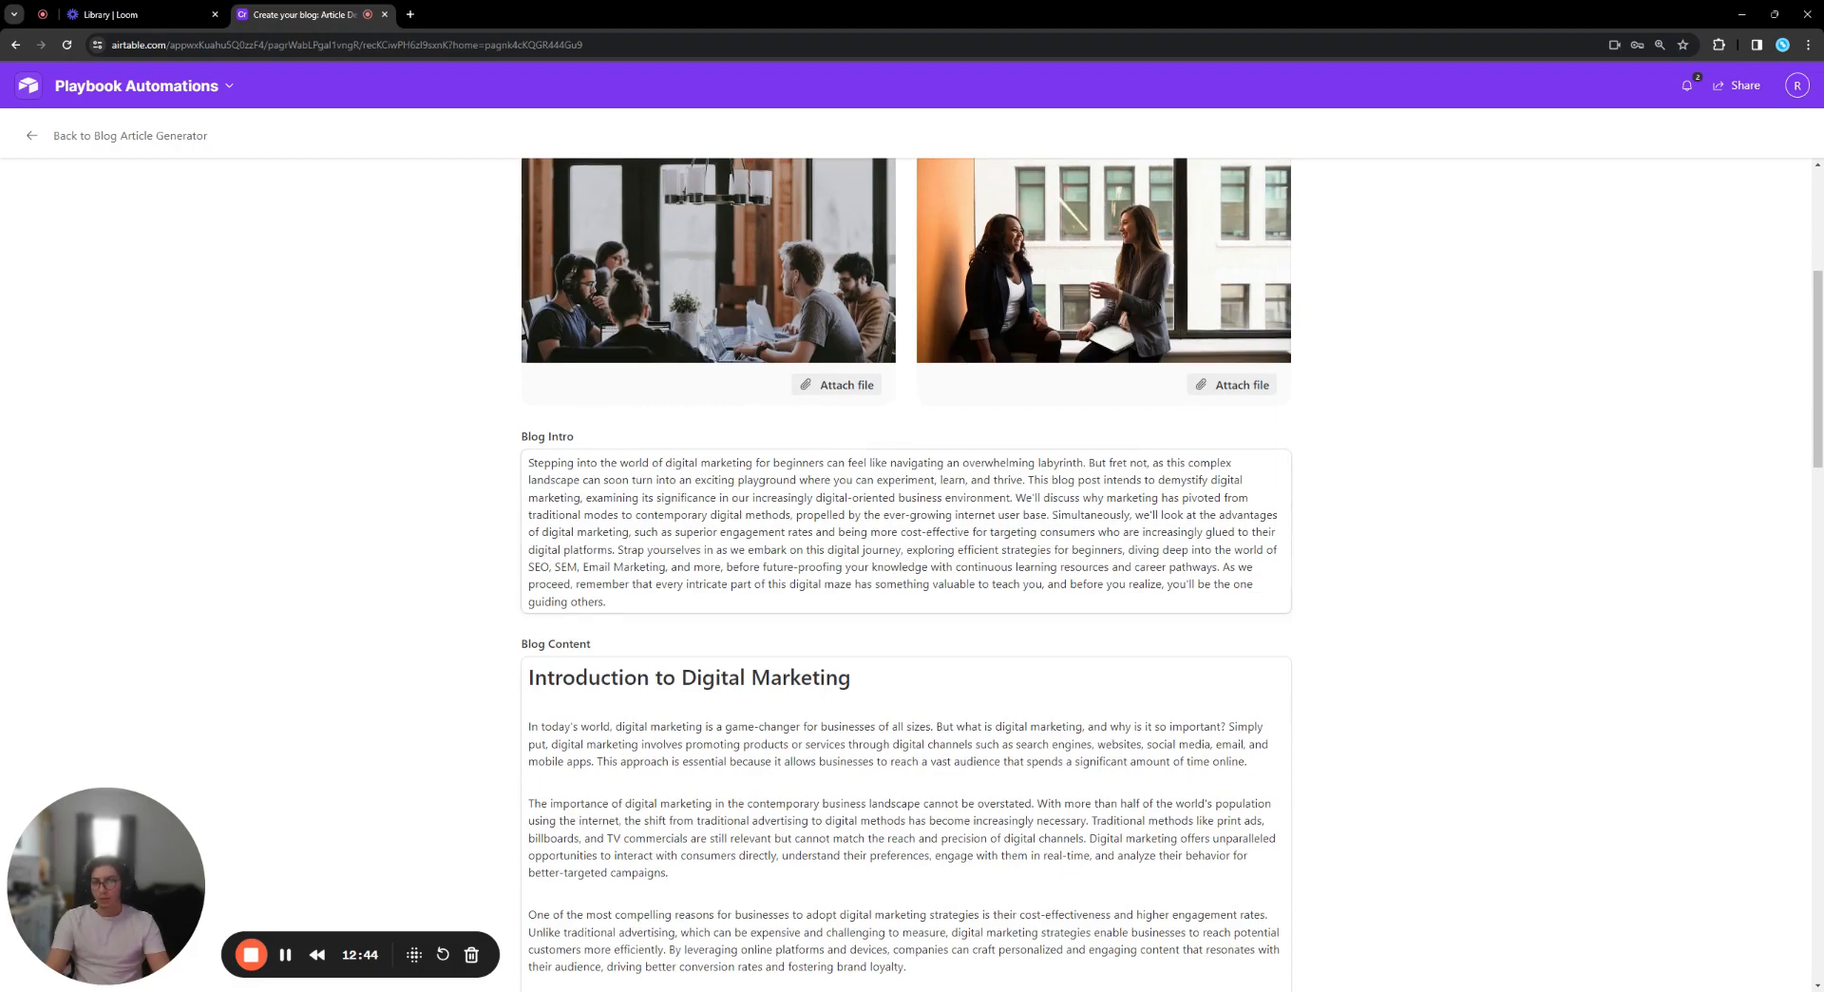
{"action": "scroll", "coordinate": [905, 570], "scroll_direction": "down", "scroll_amount": 4}
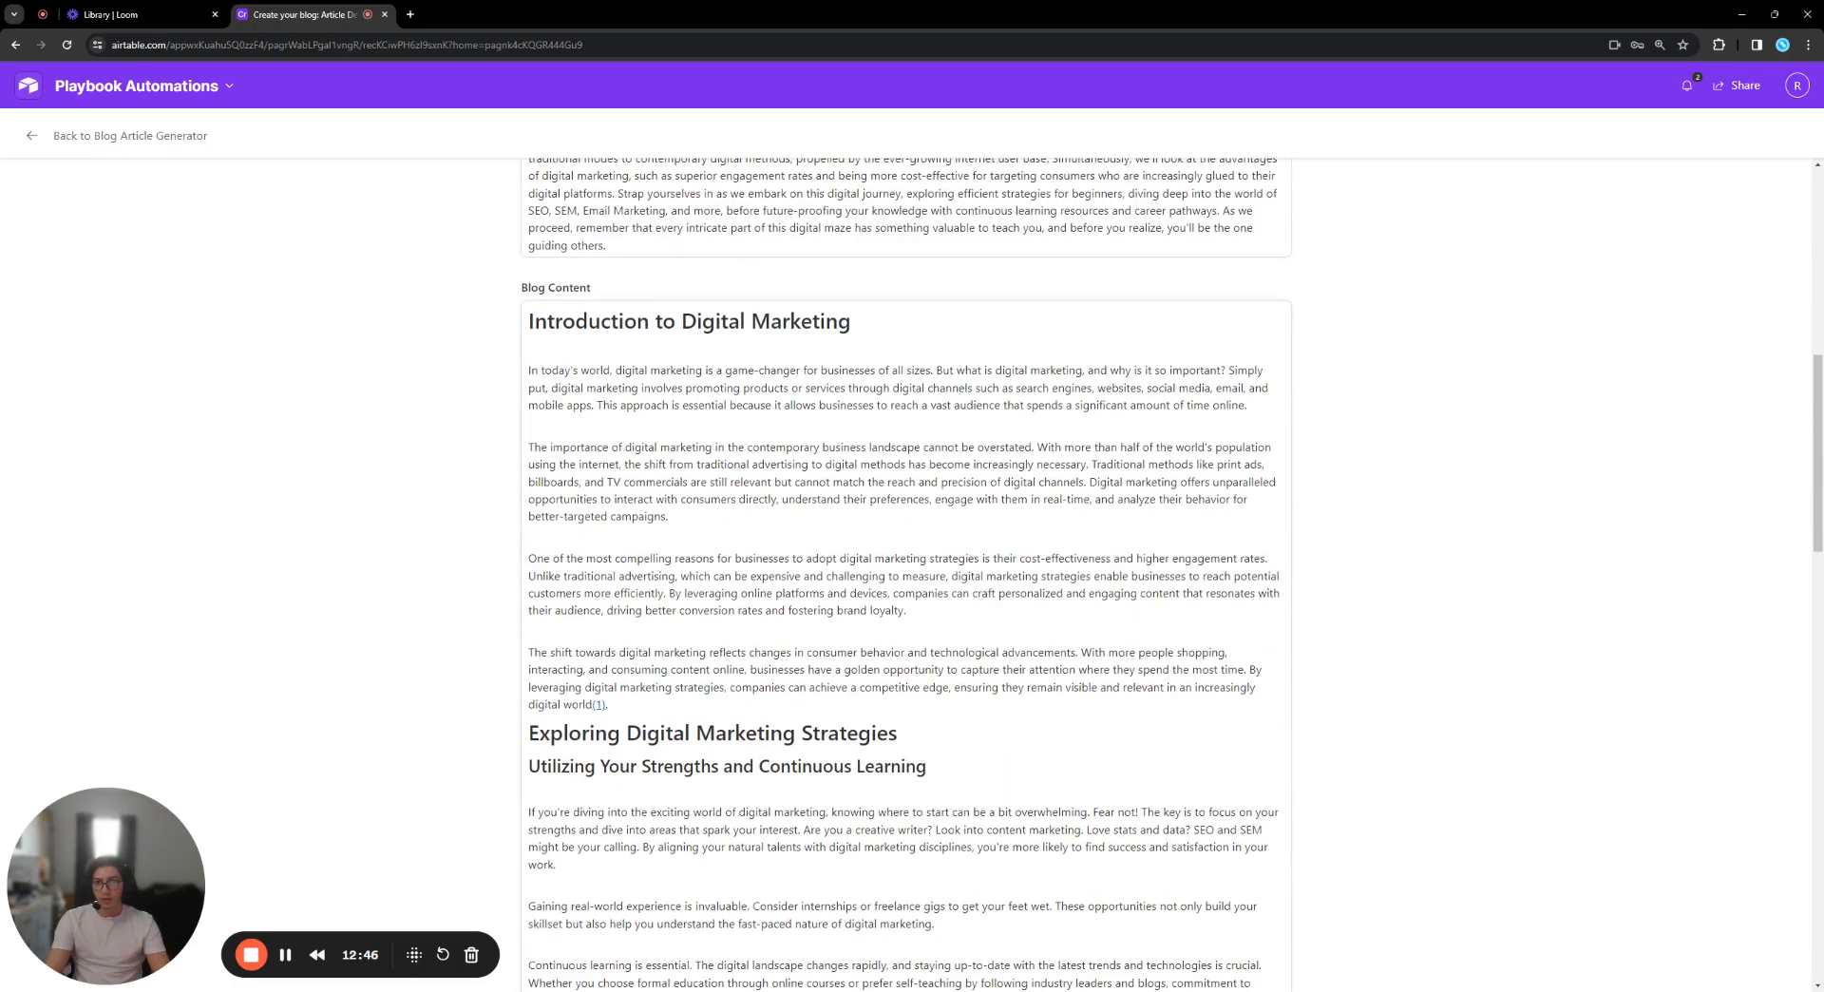
{"action": "scroll", "coordinate": [905, 570], "scroll_direction": "down", "scroll_amount": 8}
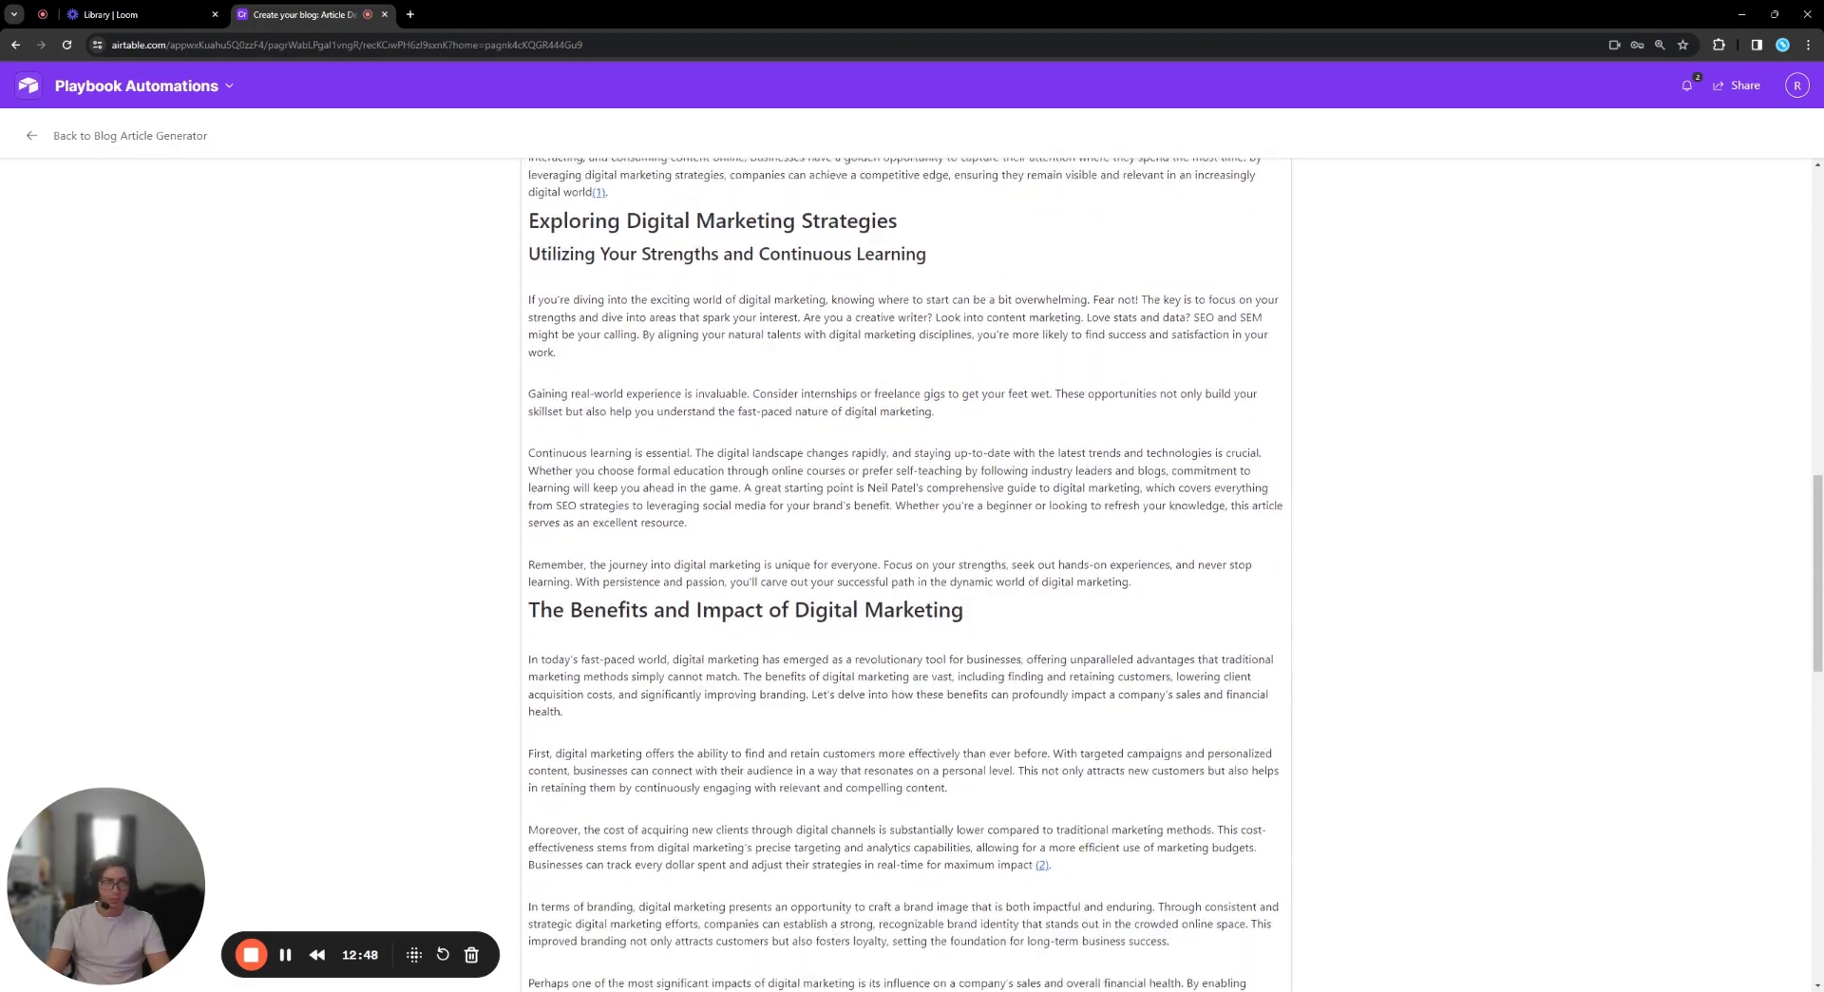
{"action": "scroll", "coordinate": [905, 570], "scroll_direction": "down", "scroll_amount": 15}
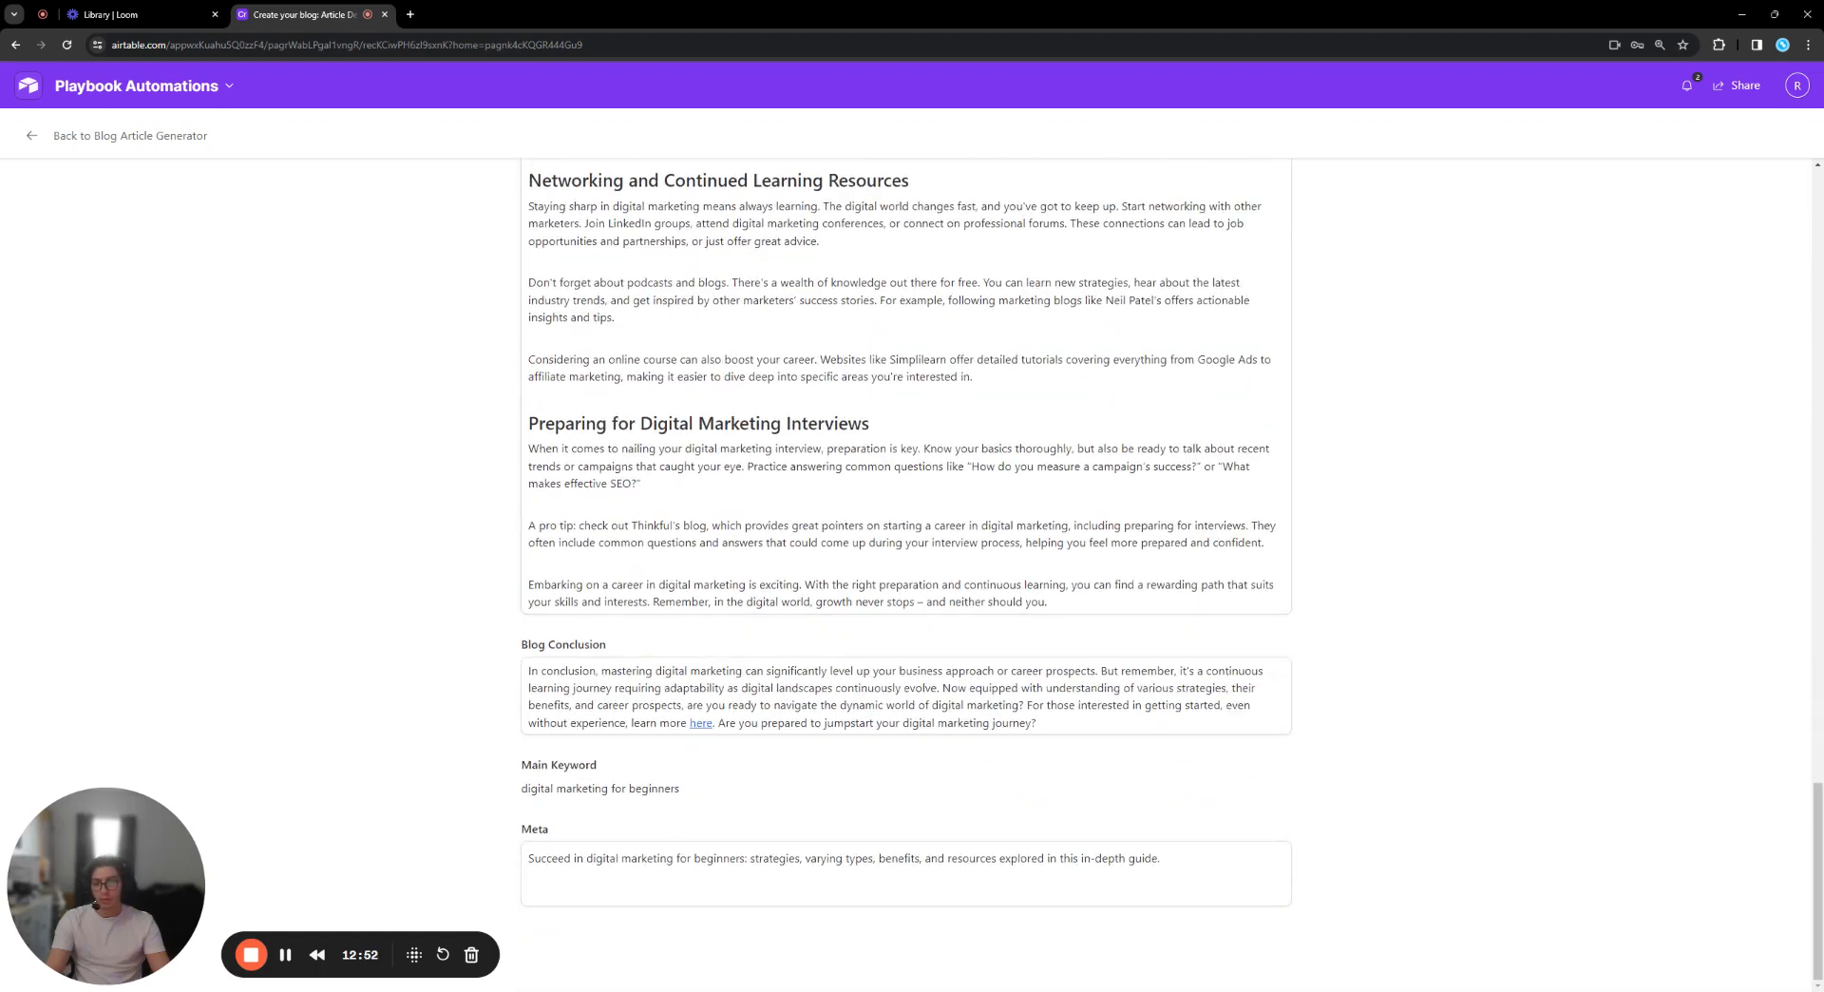
Check the targets of the "here" link in the blog conclusion and of citations (2) and (1) in the blog content.
{"action": "left_click", "coordinate": [702, 723]}
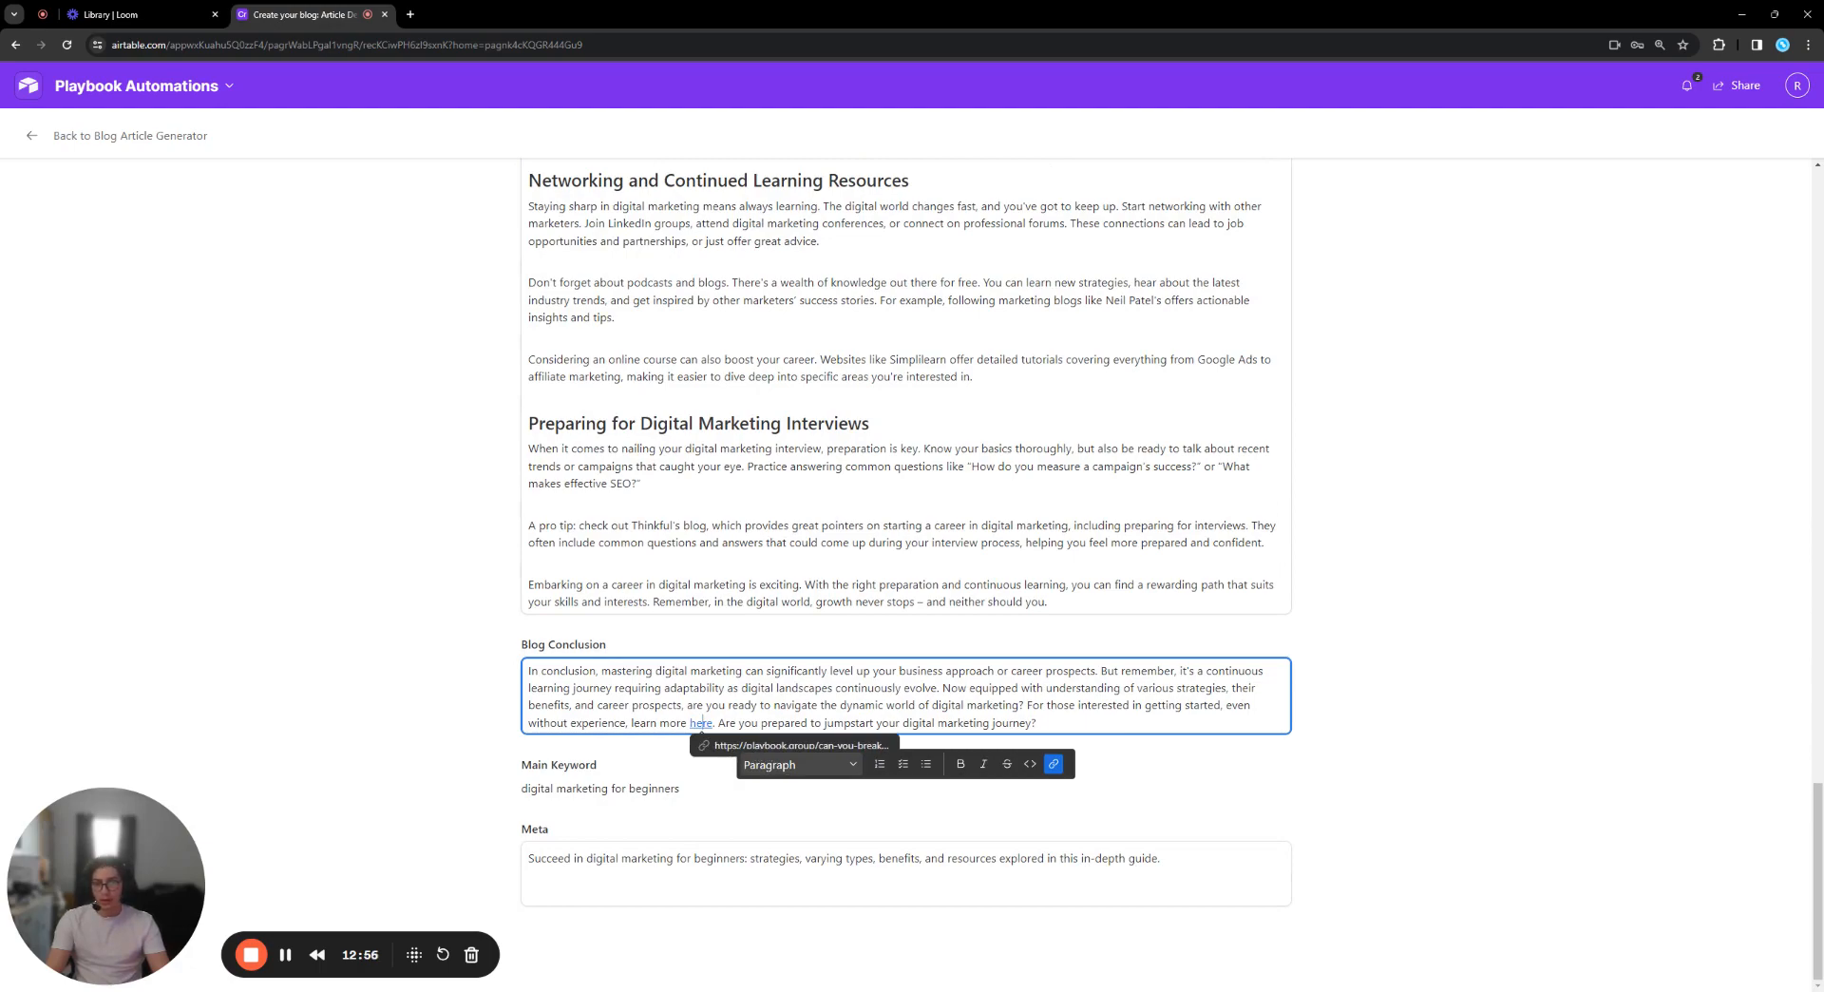
{"action": "scroll", "coordinate": [702, 723], "scroll_direction": "up", "scroll_amount": 10}
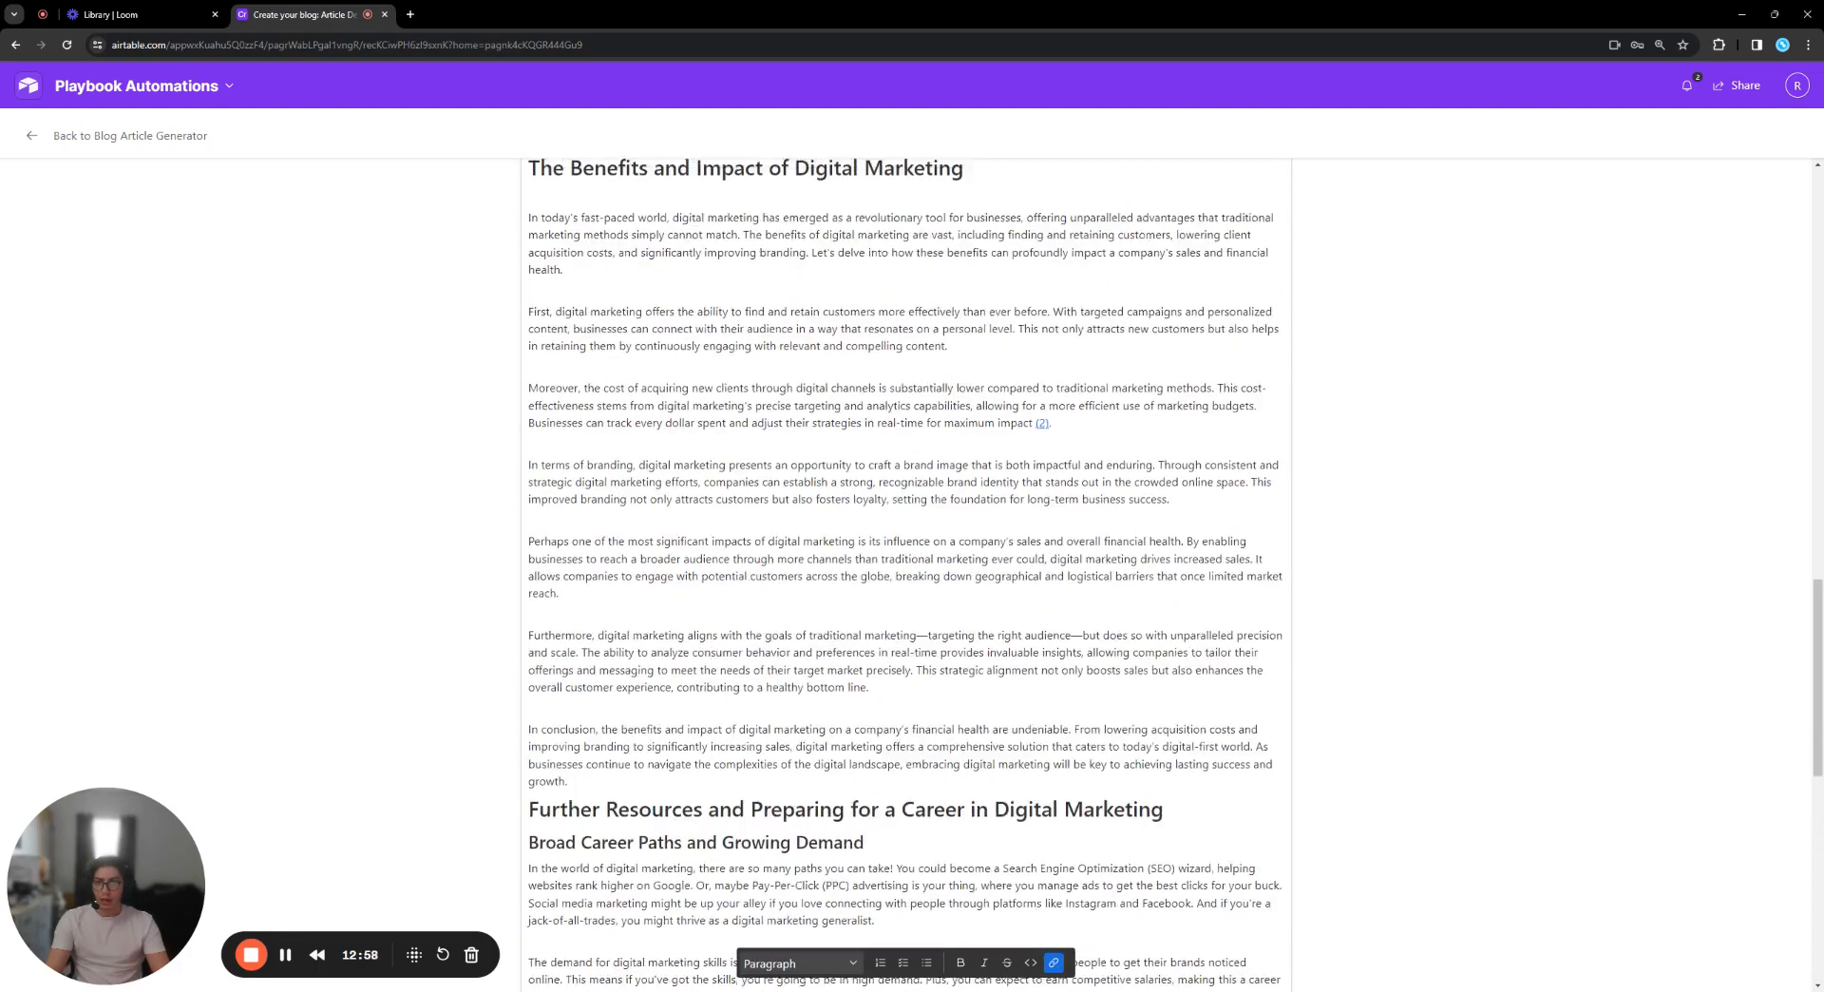
{"action": "scroll", "coordinate": [1042, 630], "scroll_direction": "up", "scroll_amount": 2}
{"action": "left_click", "coordinate": [1043, 630]}
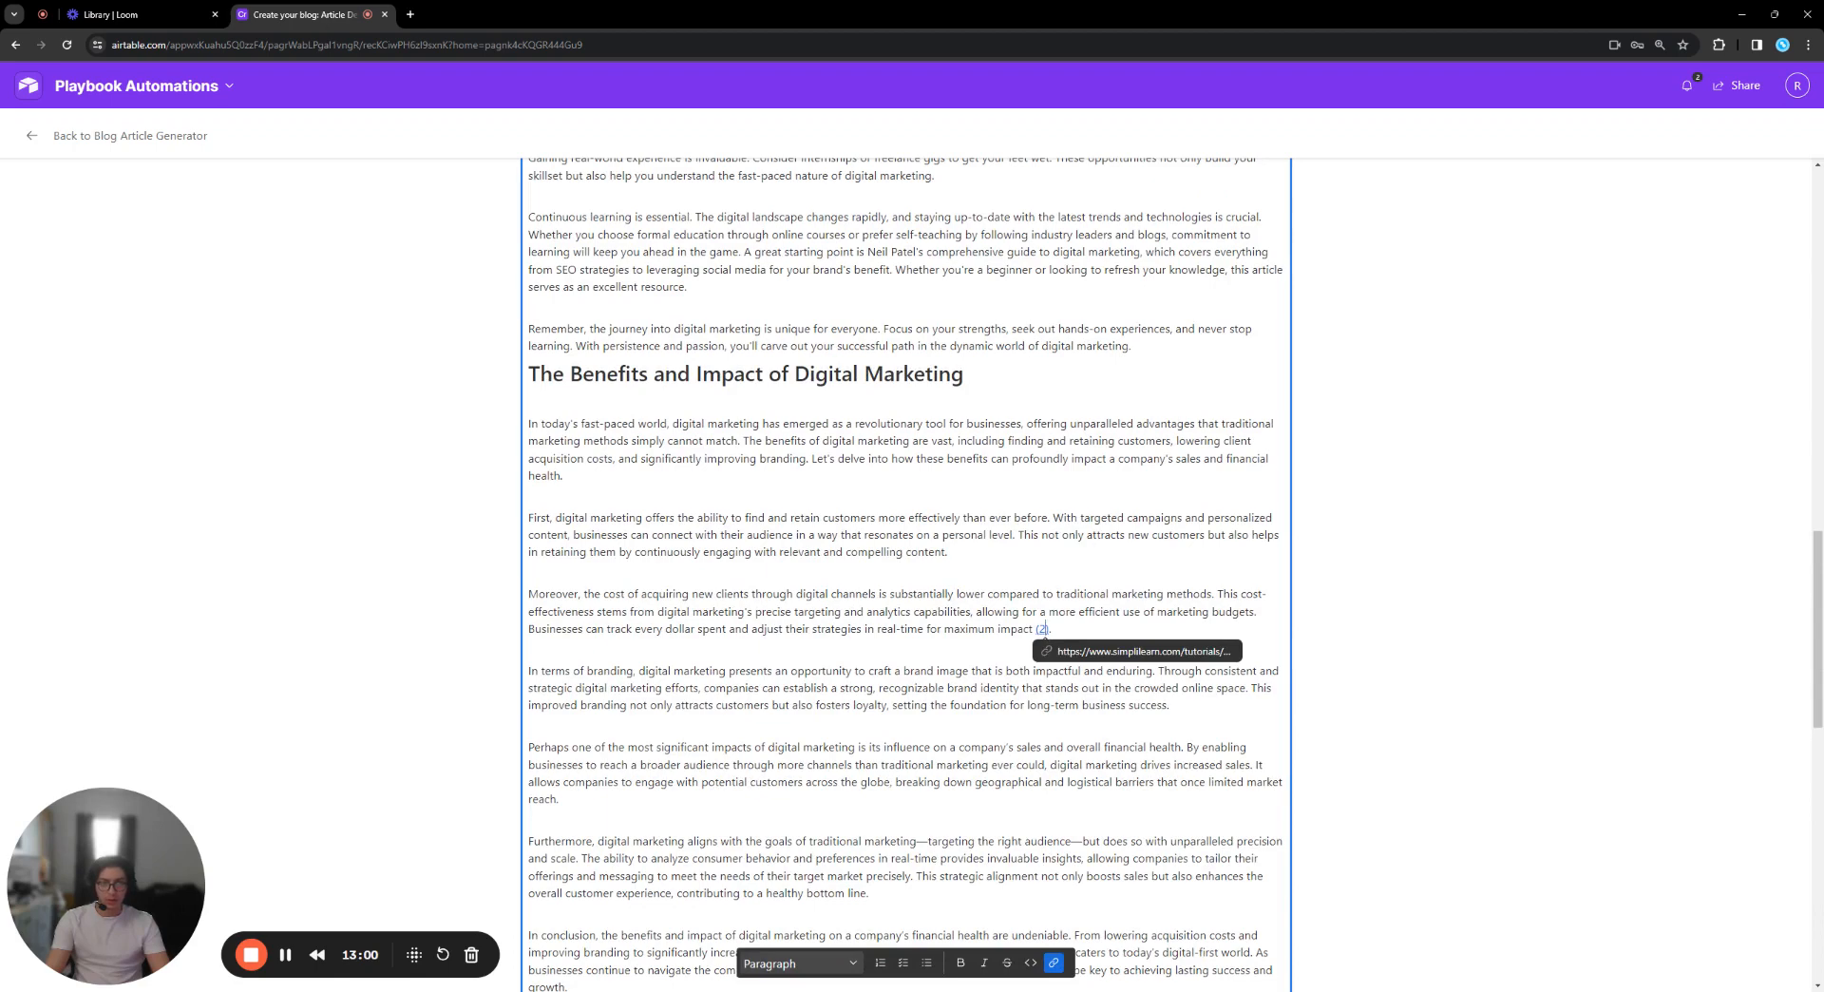
{"action": "scroll", "coordinate": [1043, 622], "scroll_direction": "up", "scroll_amount": 5}
{"action": "left_click", "coordinate": [598, 456]}
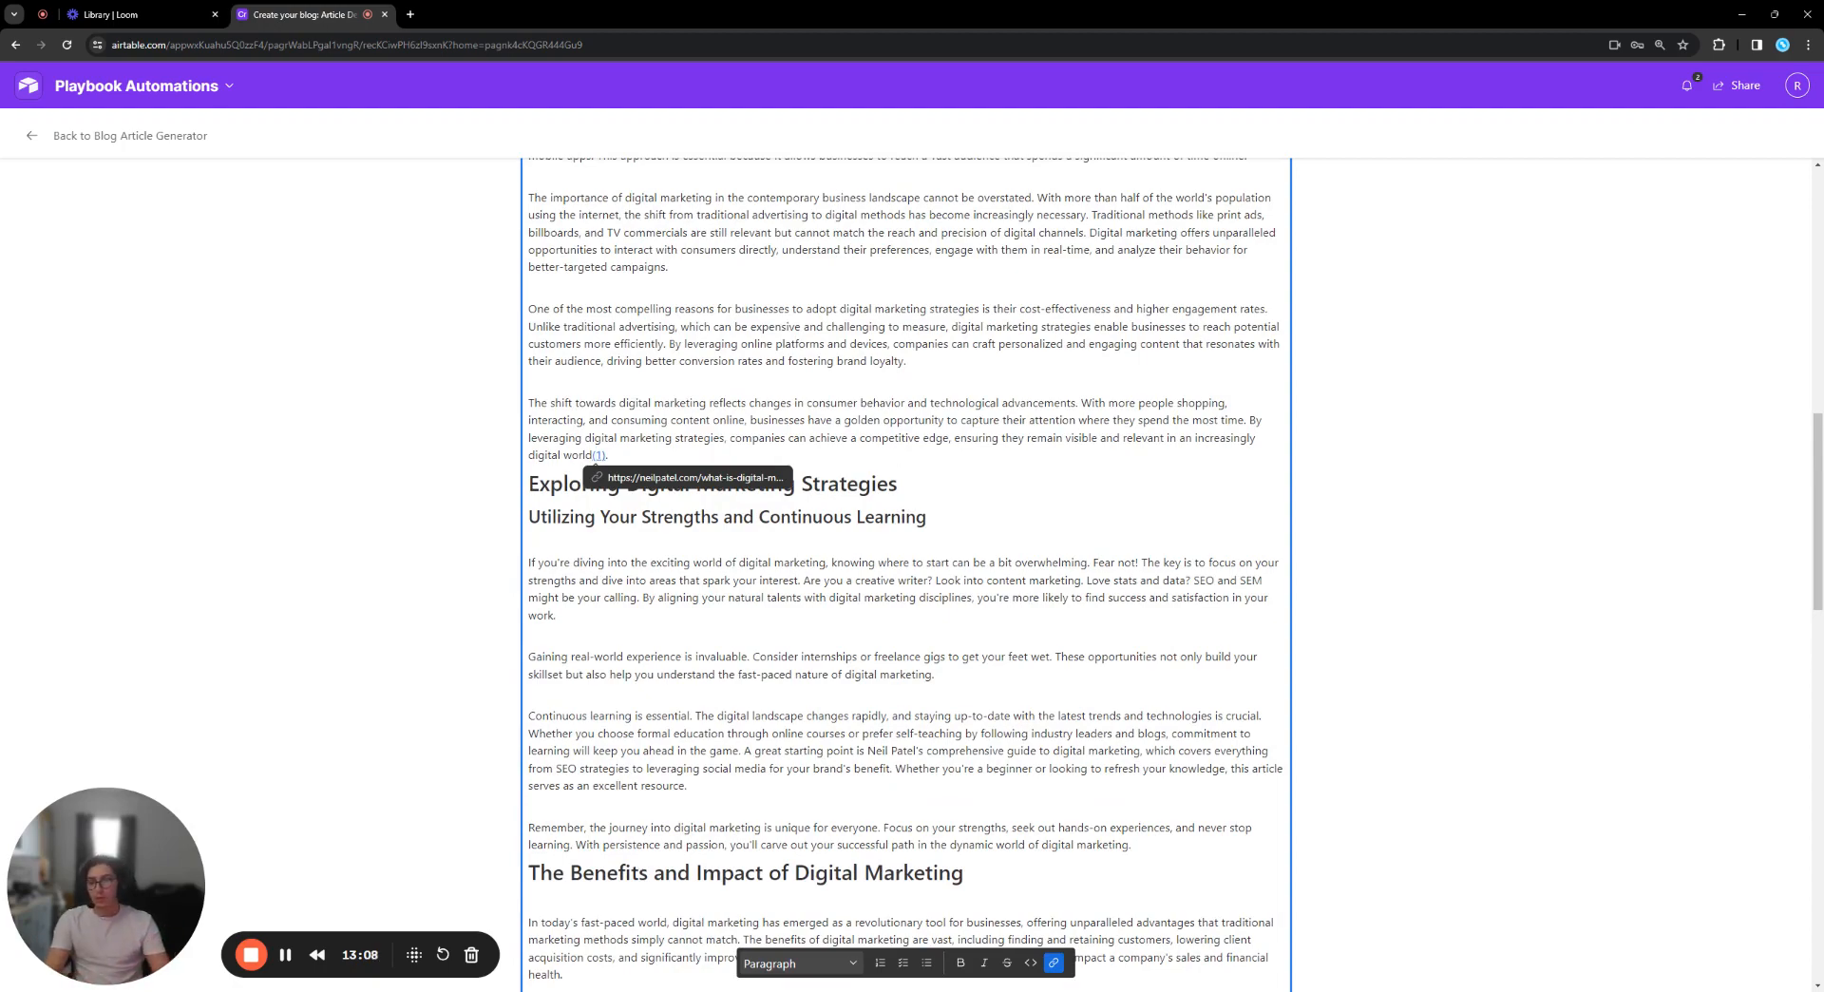
Format the "First, digital marketing offers..." and "Moreover, the cost of acquiring..." paragraphs under The Benefits and Impact of Digital Marketing as a bulleted list.
{"action": "scroll", "coordinate": [596, 466], "scroll_direction": "down", "scroll_amount": 6}
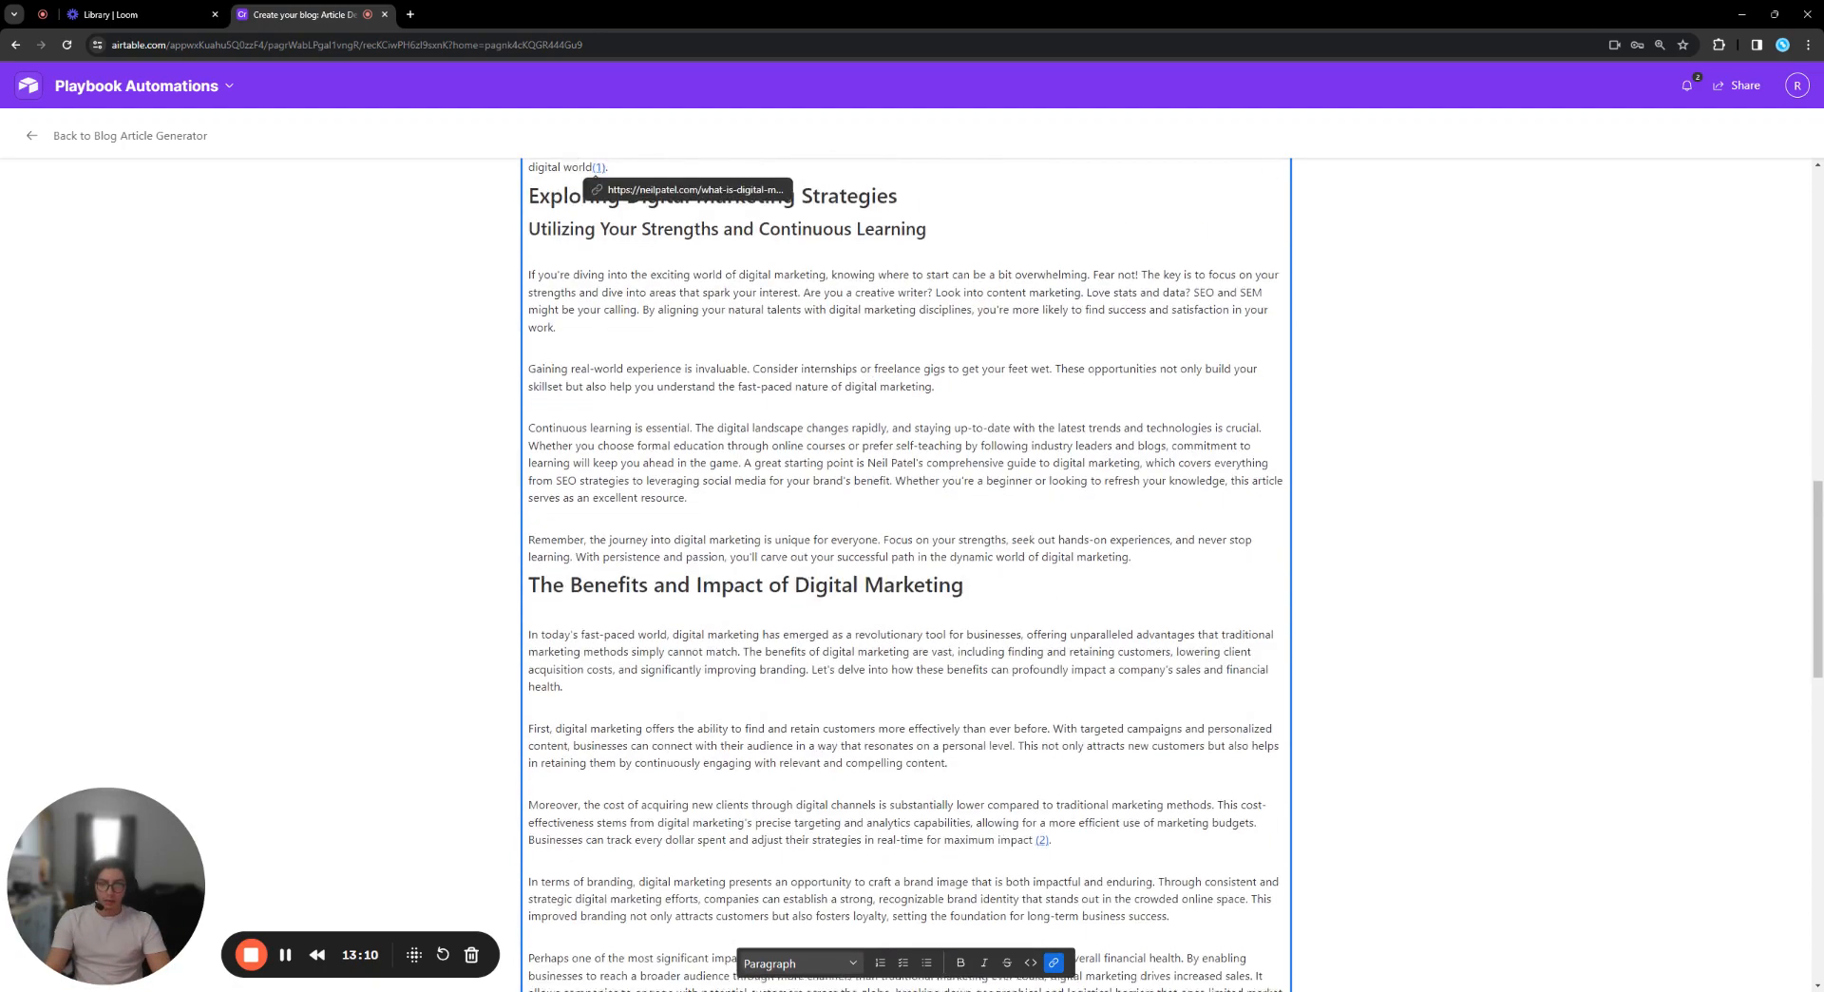
{"action": "left_click_drag", "start_coordinate": [530, 446], "coordinate": [1052, 557]}
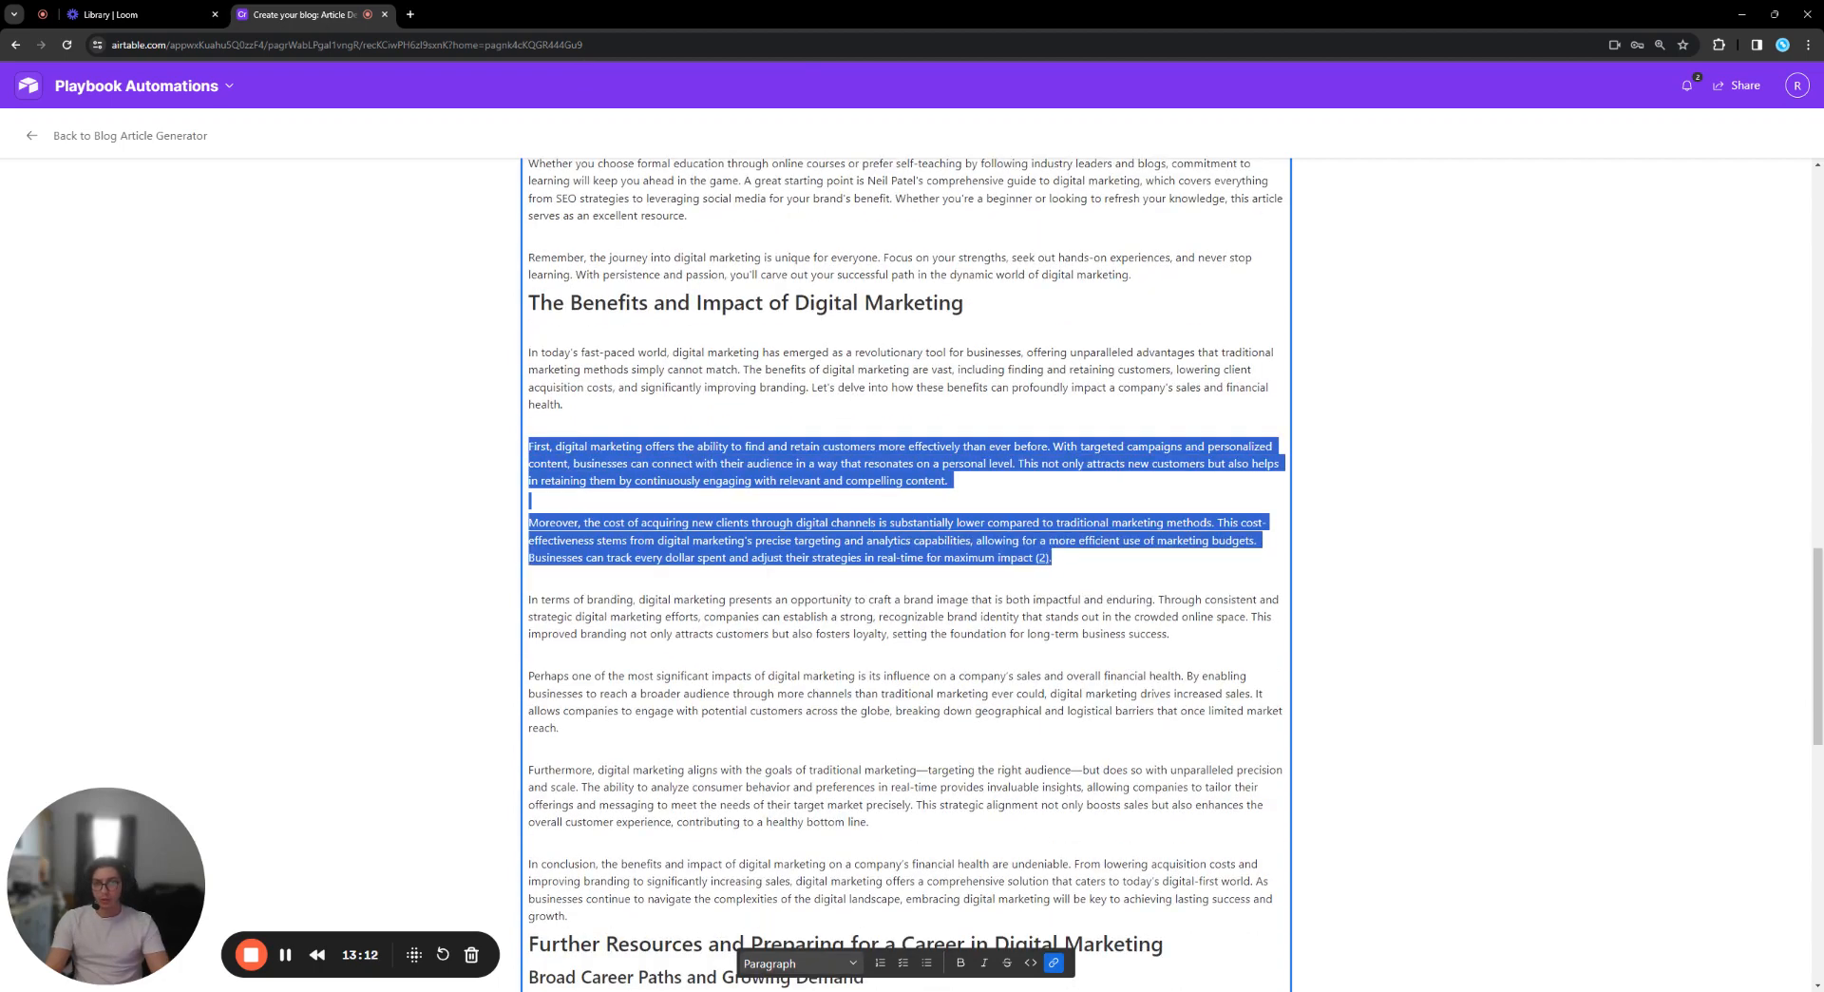
{"action": "left_click", "coordinate": [830, 978]}
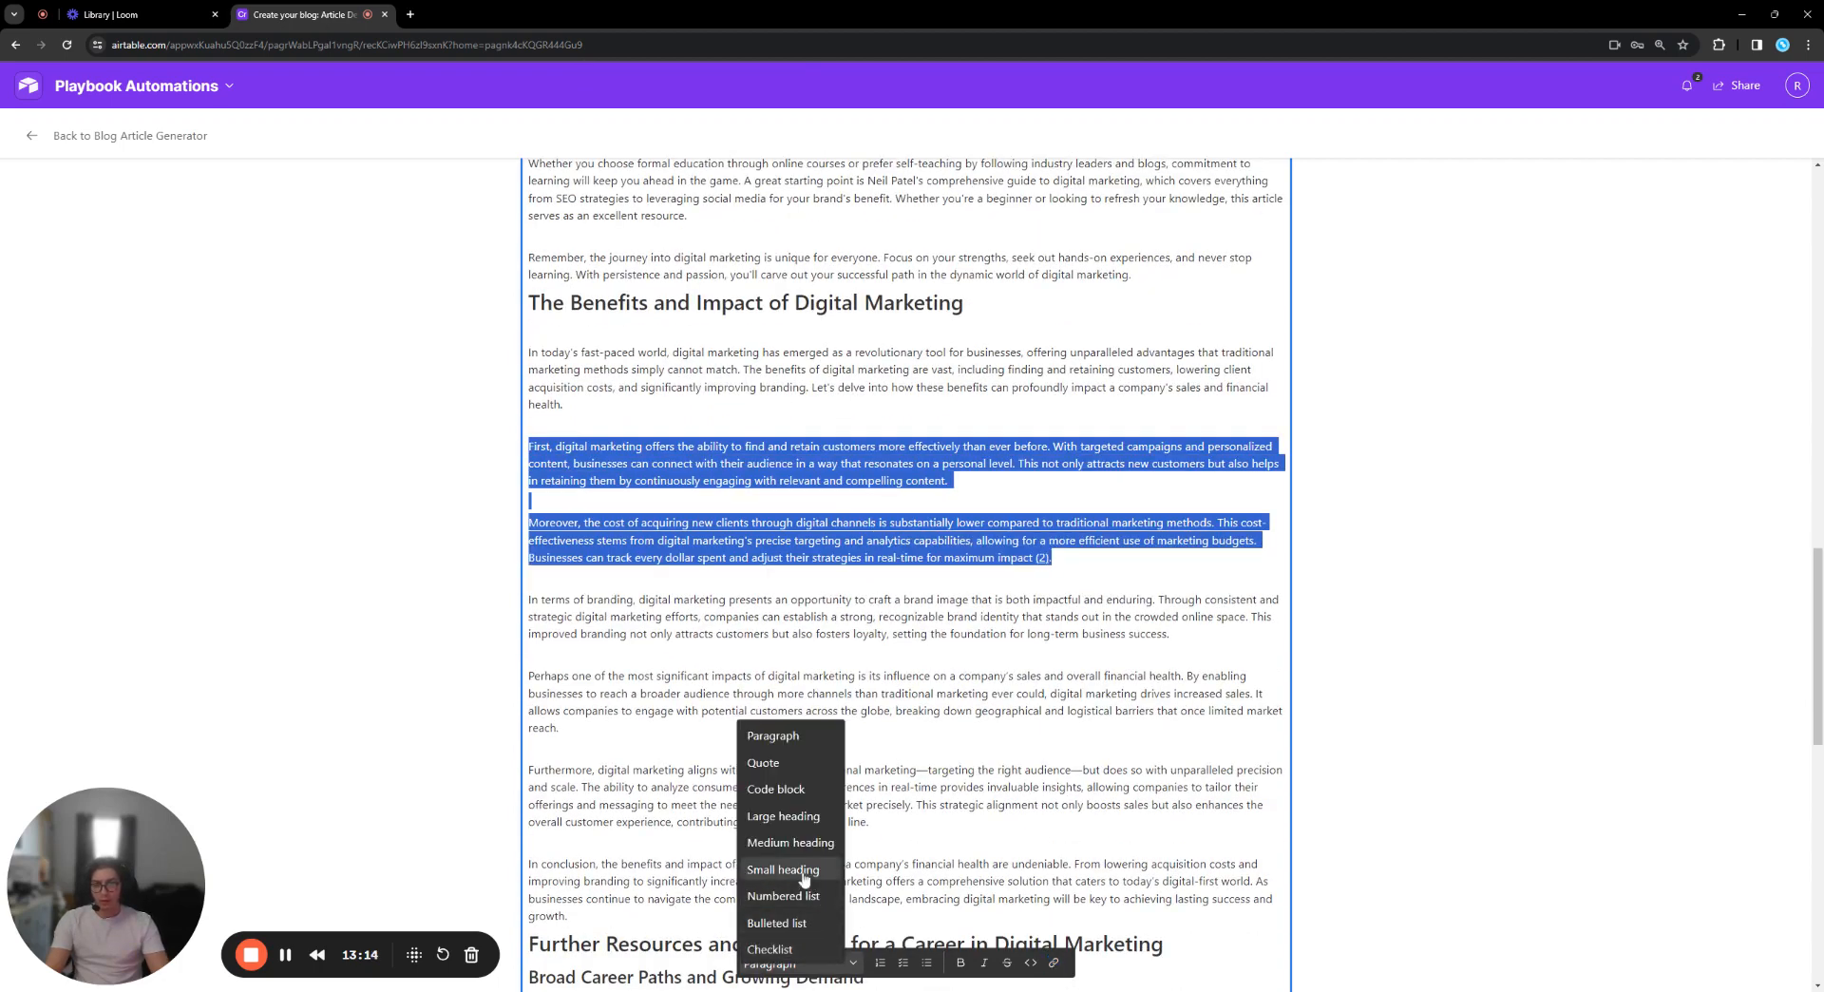
{"action": "left_click", "coordinate": [803, 920]}
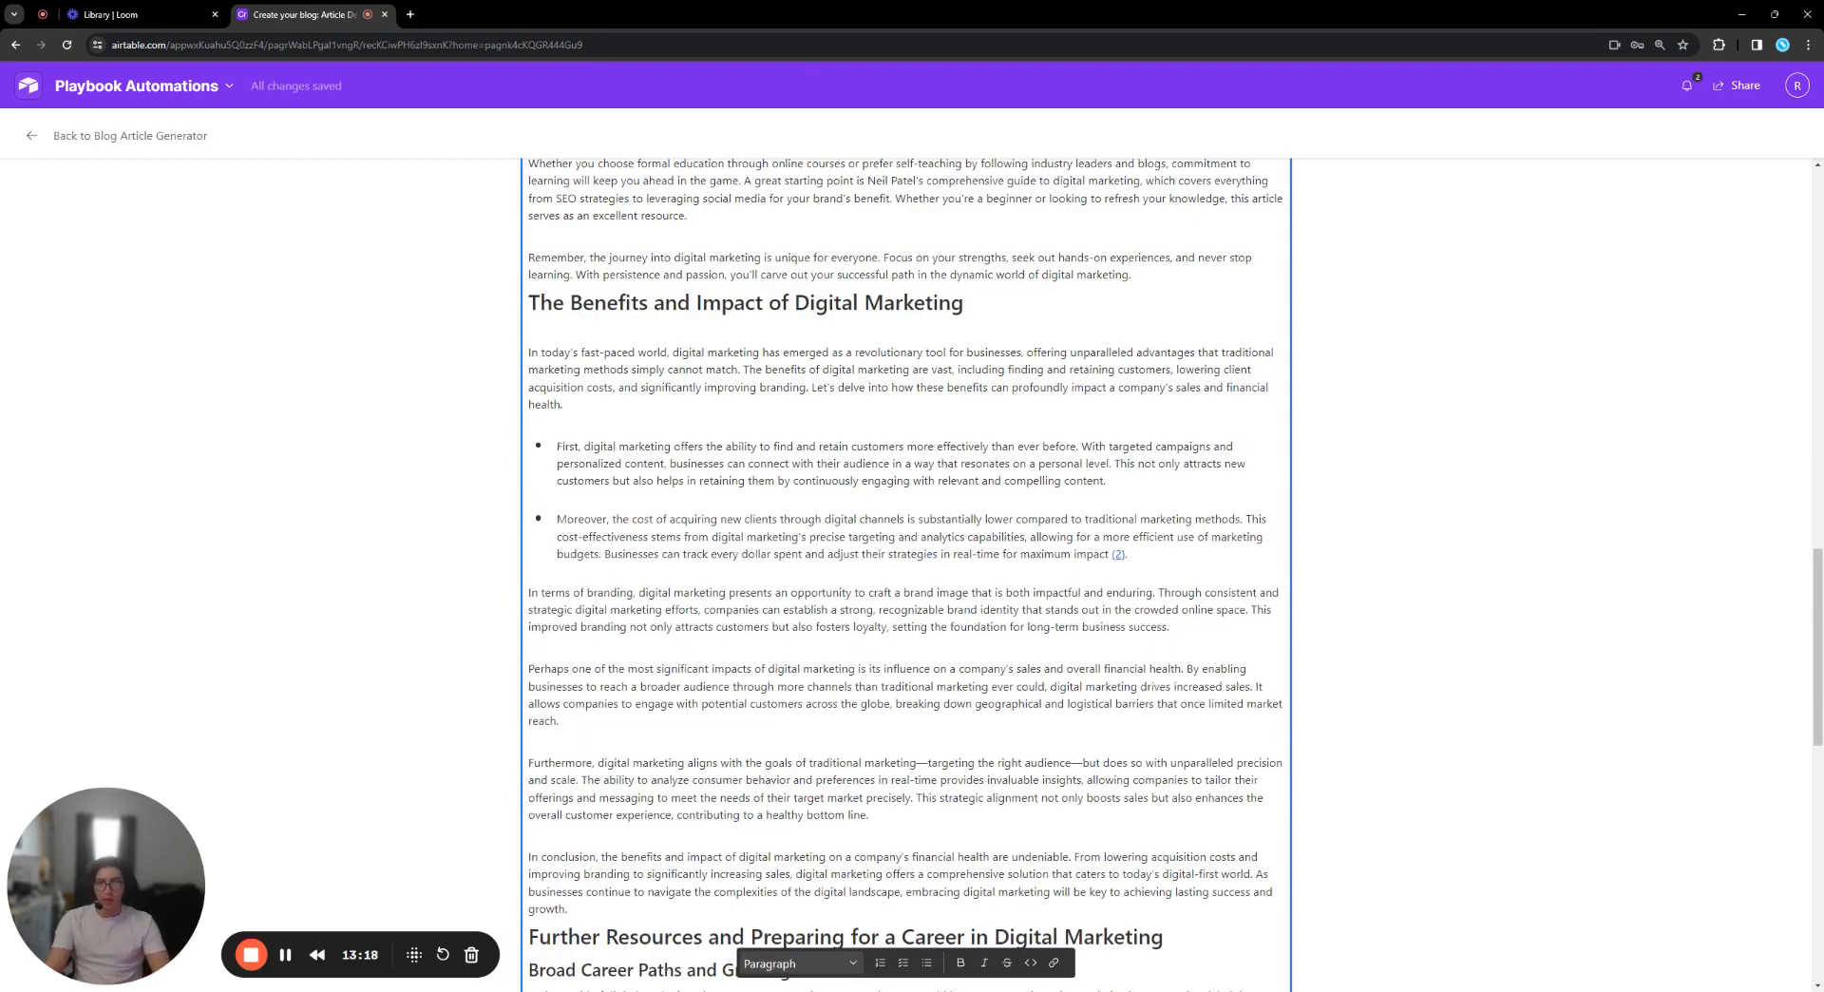
Set the blog's status to "Generate new Stock Hero Image" to request a different stock hero picture.
{"action": "scroll", "coordinate": [907, 570], "scroll_direction": "down", "scroll_amount": 6}
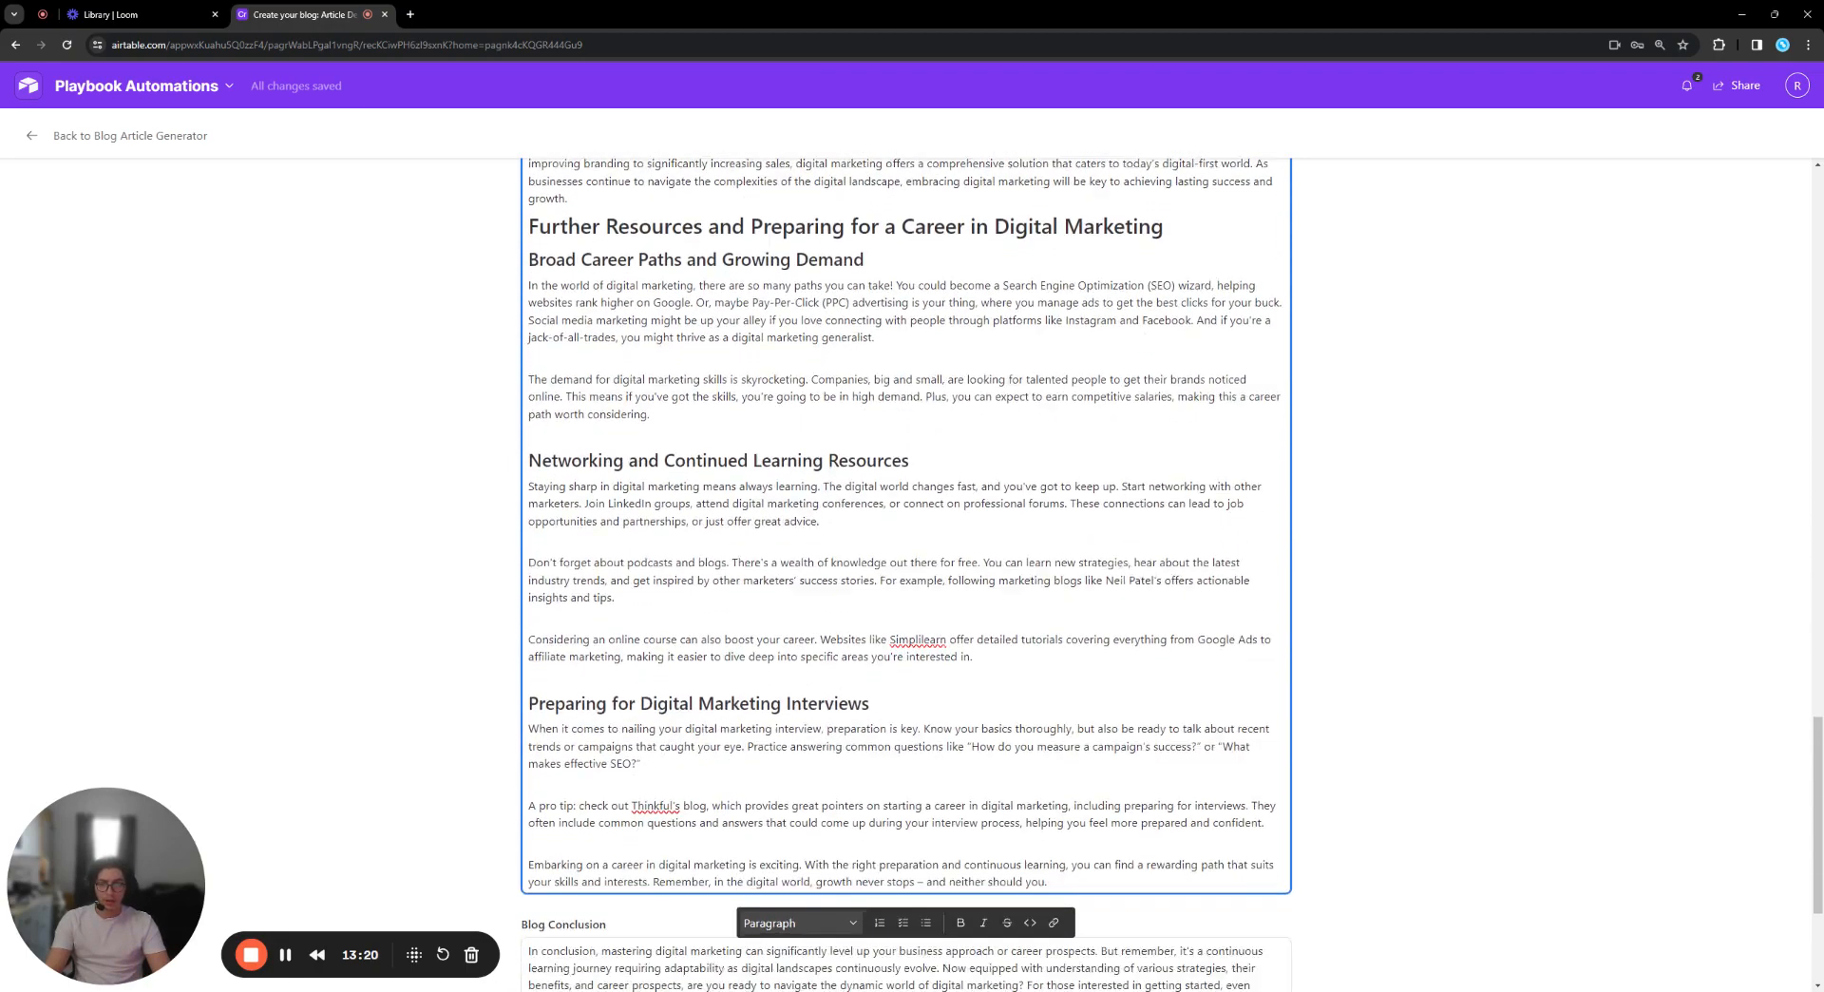
{"action": "scroll", "coordinate": [907, 570], "scroll_direction": "up", "scroll_amount": 20}
{"action": "scroll", "coordinate": [787, 420], "scroll_direction": "up", "scroll_amount": 8}
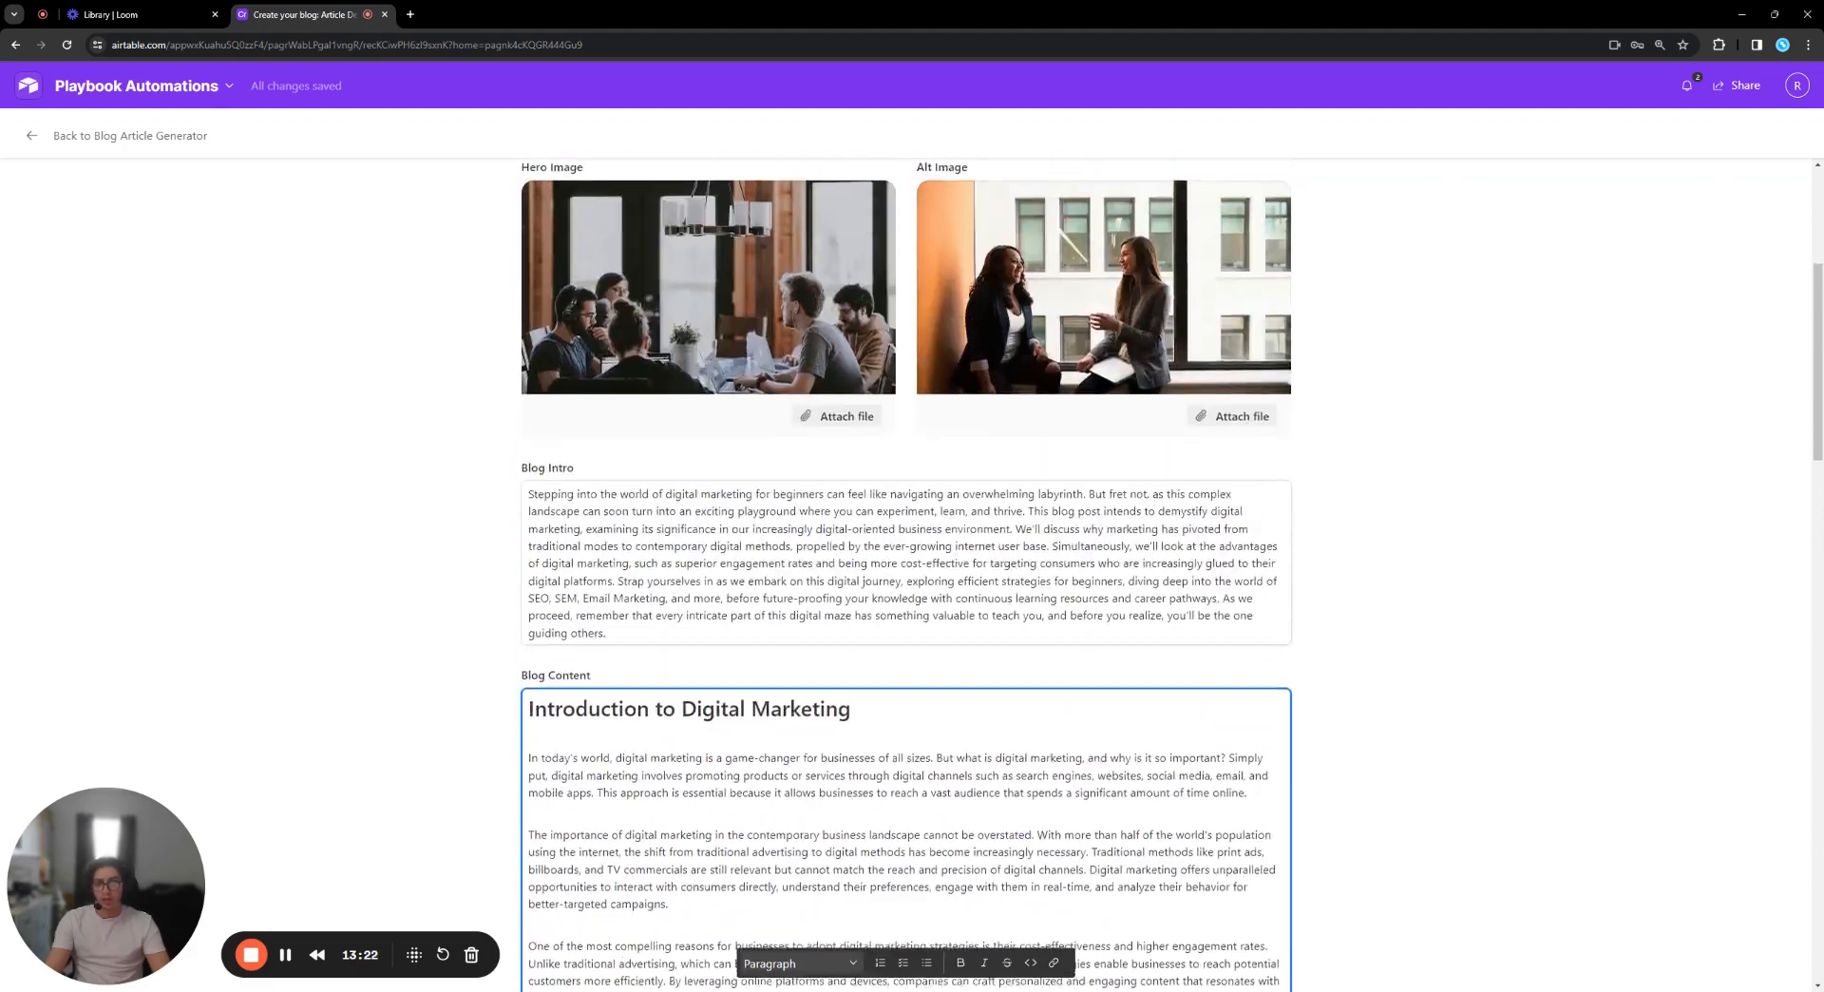
{"action": "scroll", "coordinate": [788, 420], "scroll_direction": "up", "scroll_amount": 1}
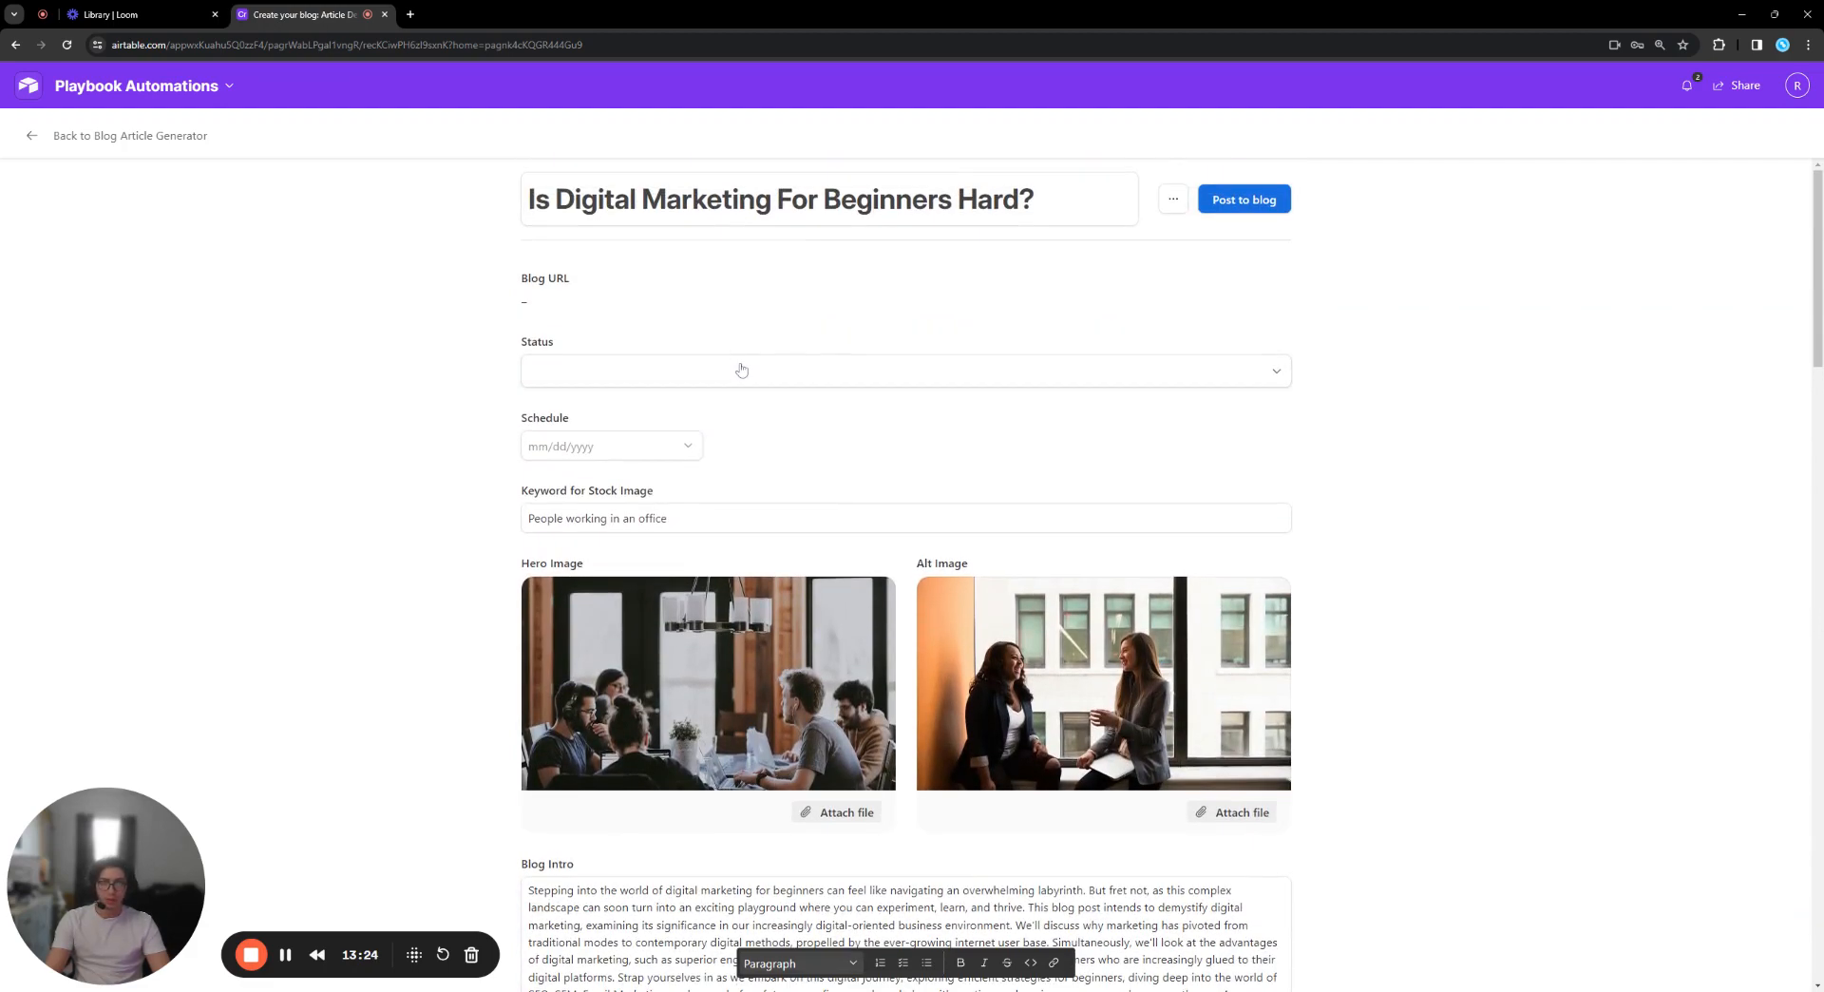
{"action": "left_click", "coordinate": [739, 370]}
{"action": "scroll", "coordinate": [779, 541], "scroll_direction": "down", "scroll_amount": 1}
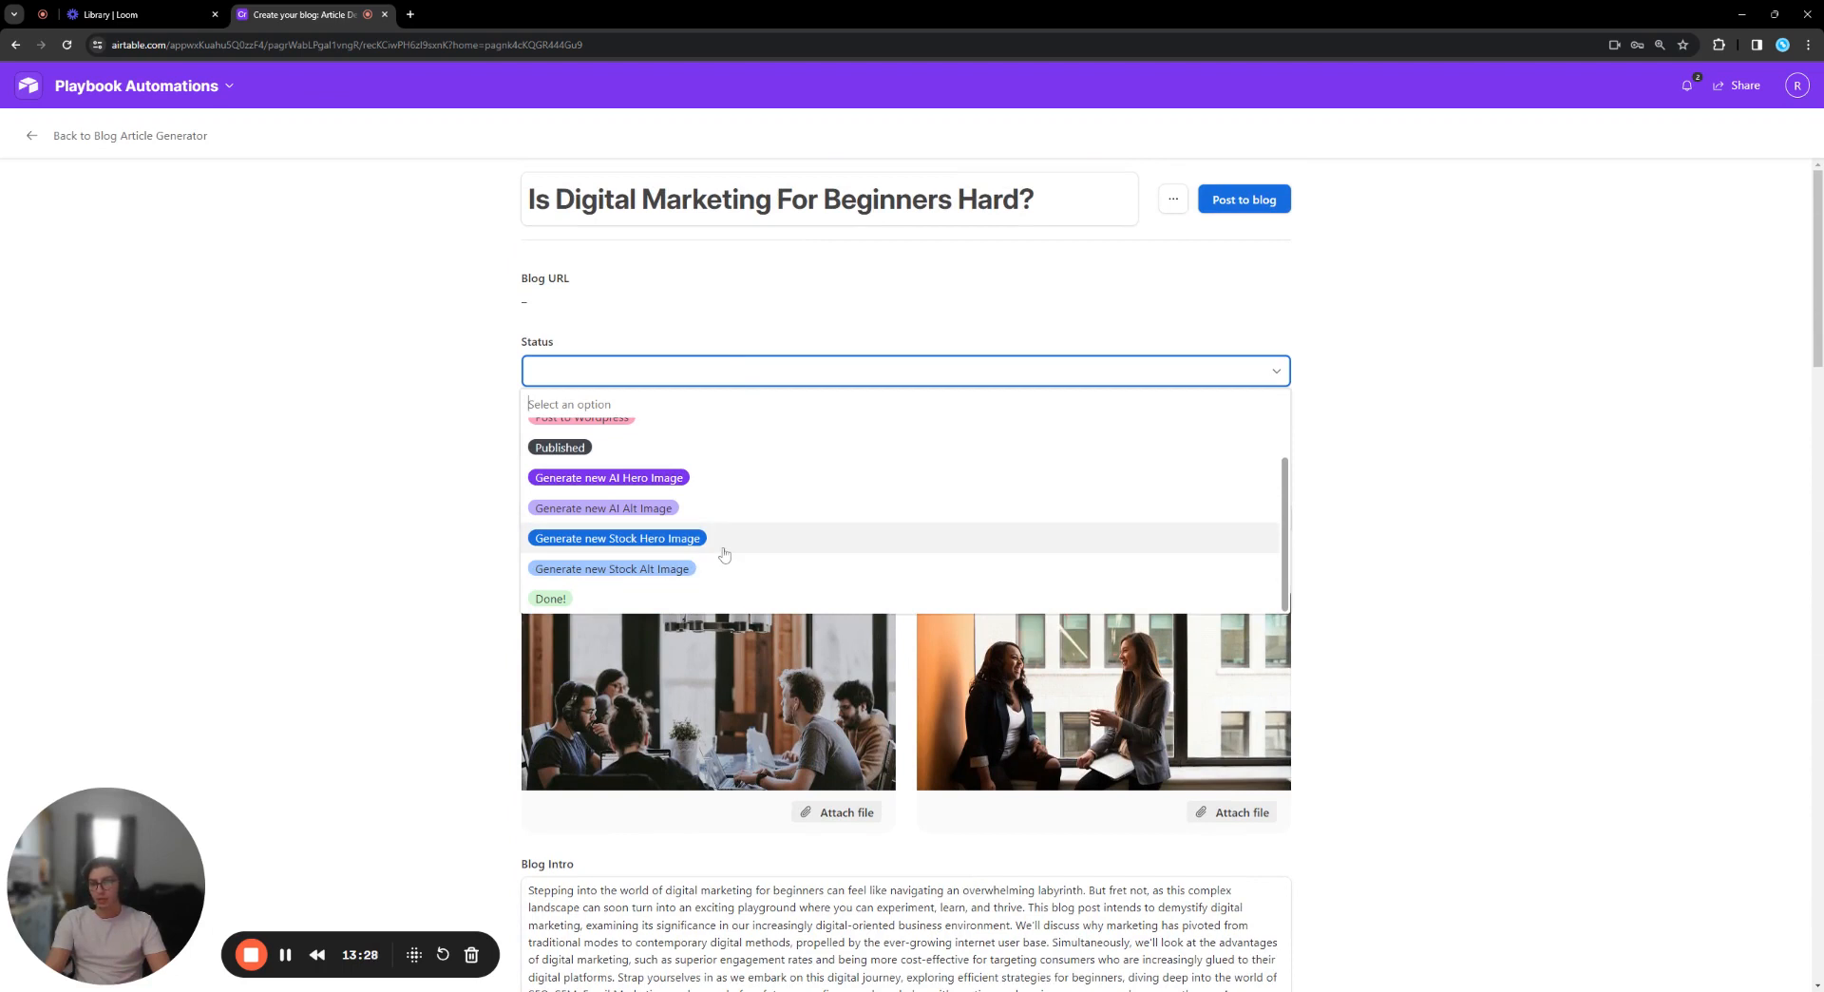
{"action": "left_click", "coordinate": [724, 555]}
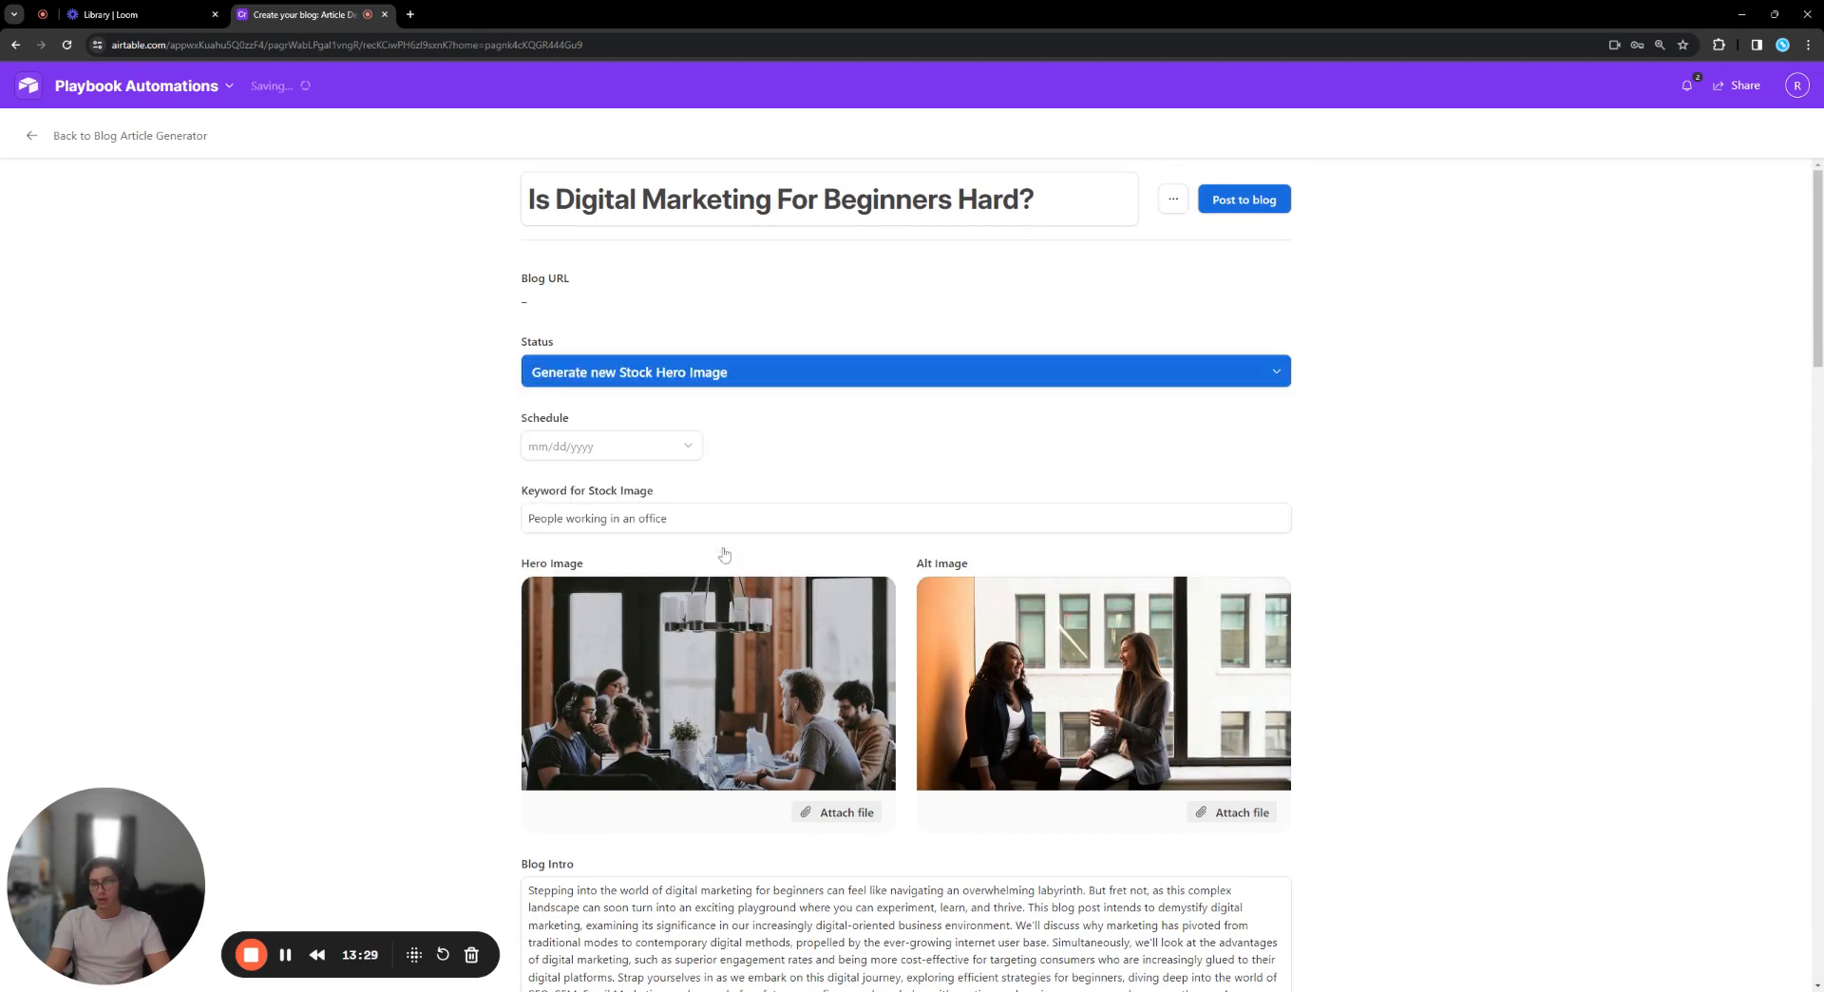
Set the blog's status to "Generate new AI Hero Image" to request an AI-made hero picture.
{"action": "left_click", "coordinate": [835, 364]}
{"action": "scroll", "coordinate": [722, 570], "scroll_direction": "down", "scroll_amount": 1}
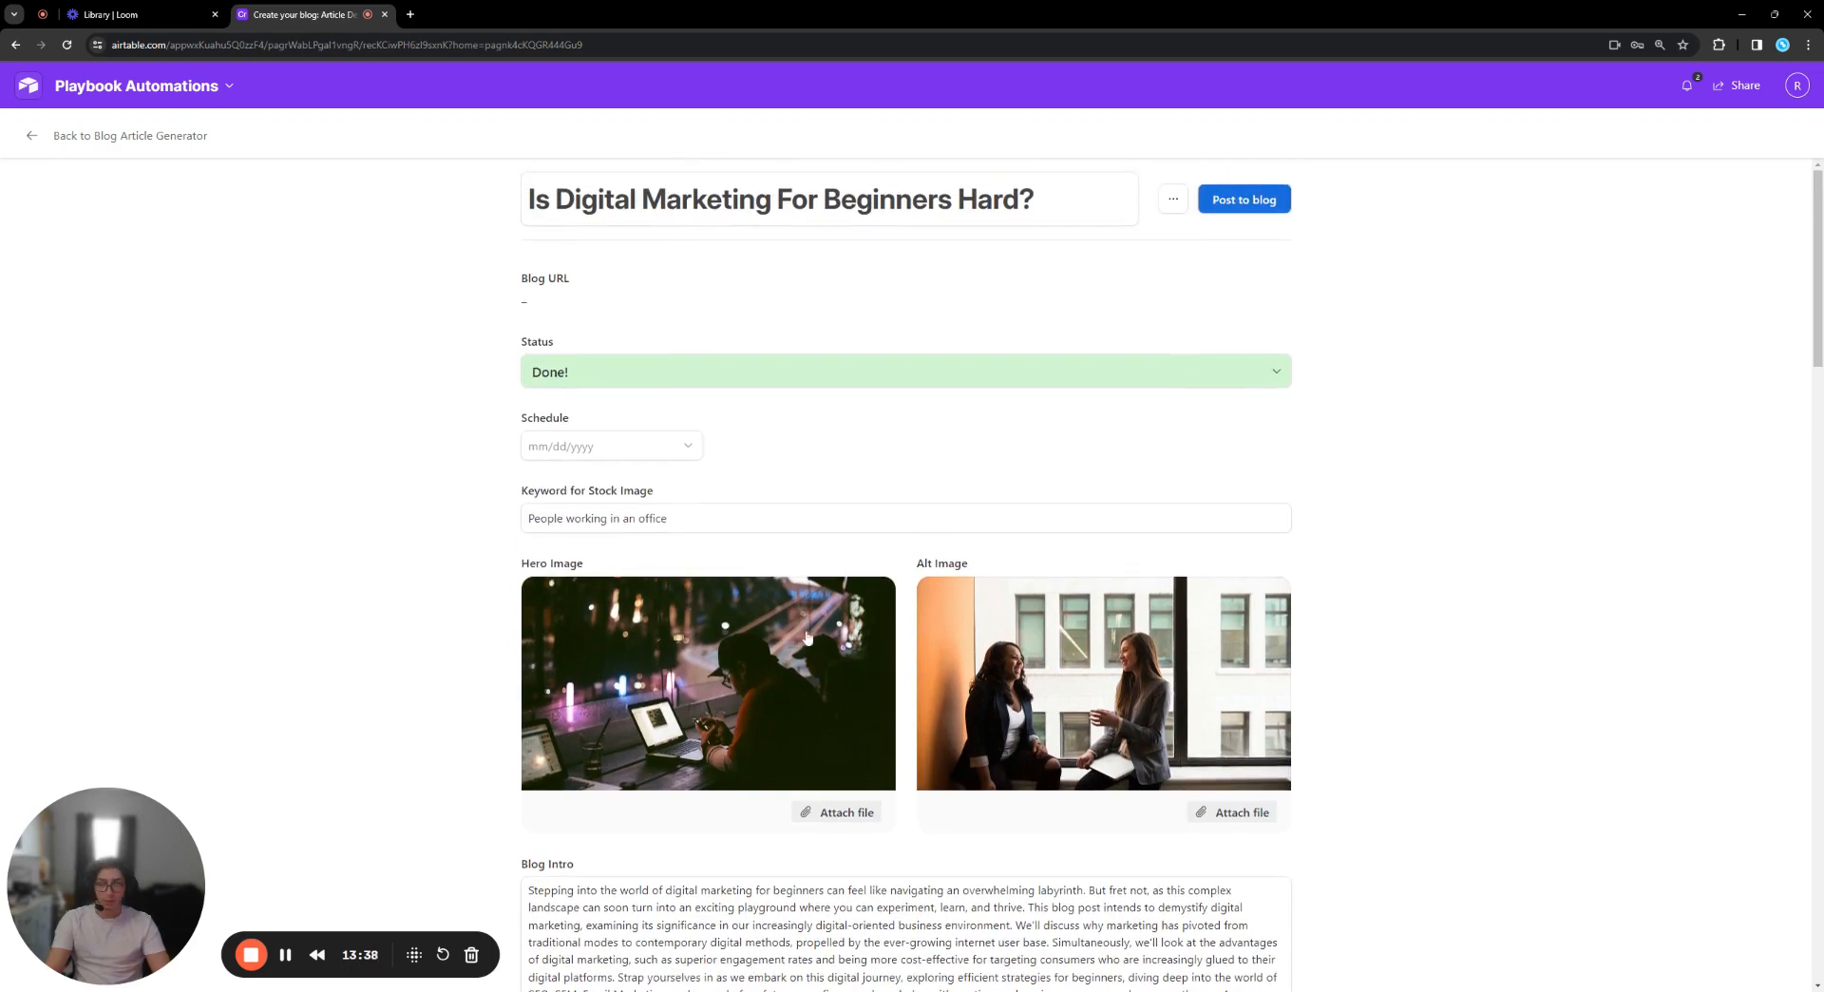
{"action": "left_click", "coordinate": [668, 384]}
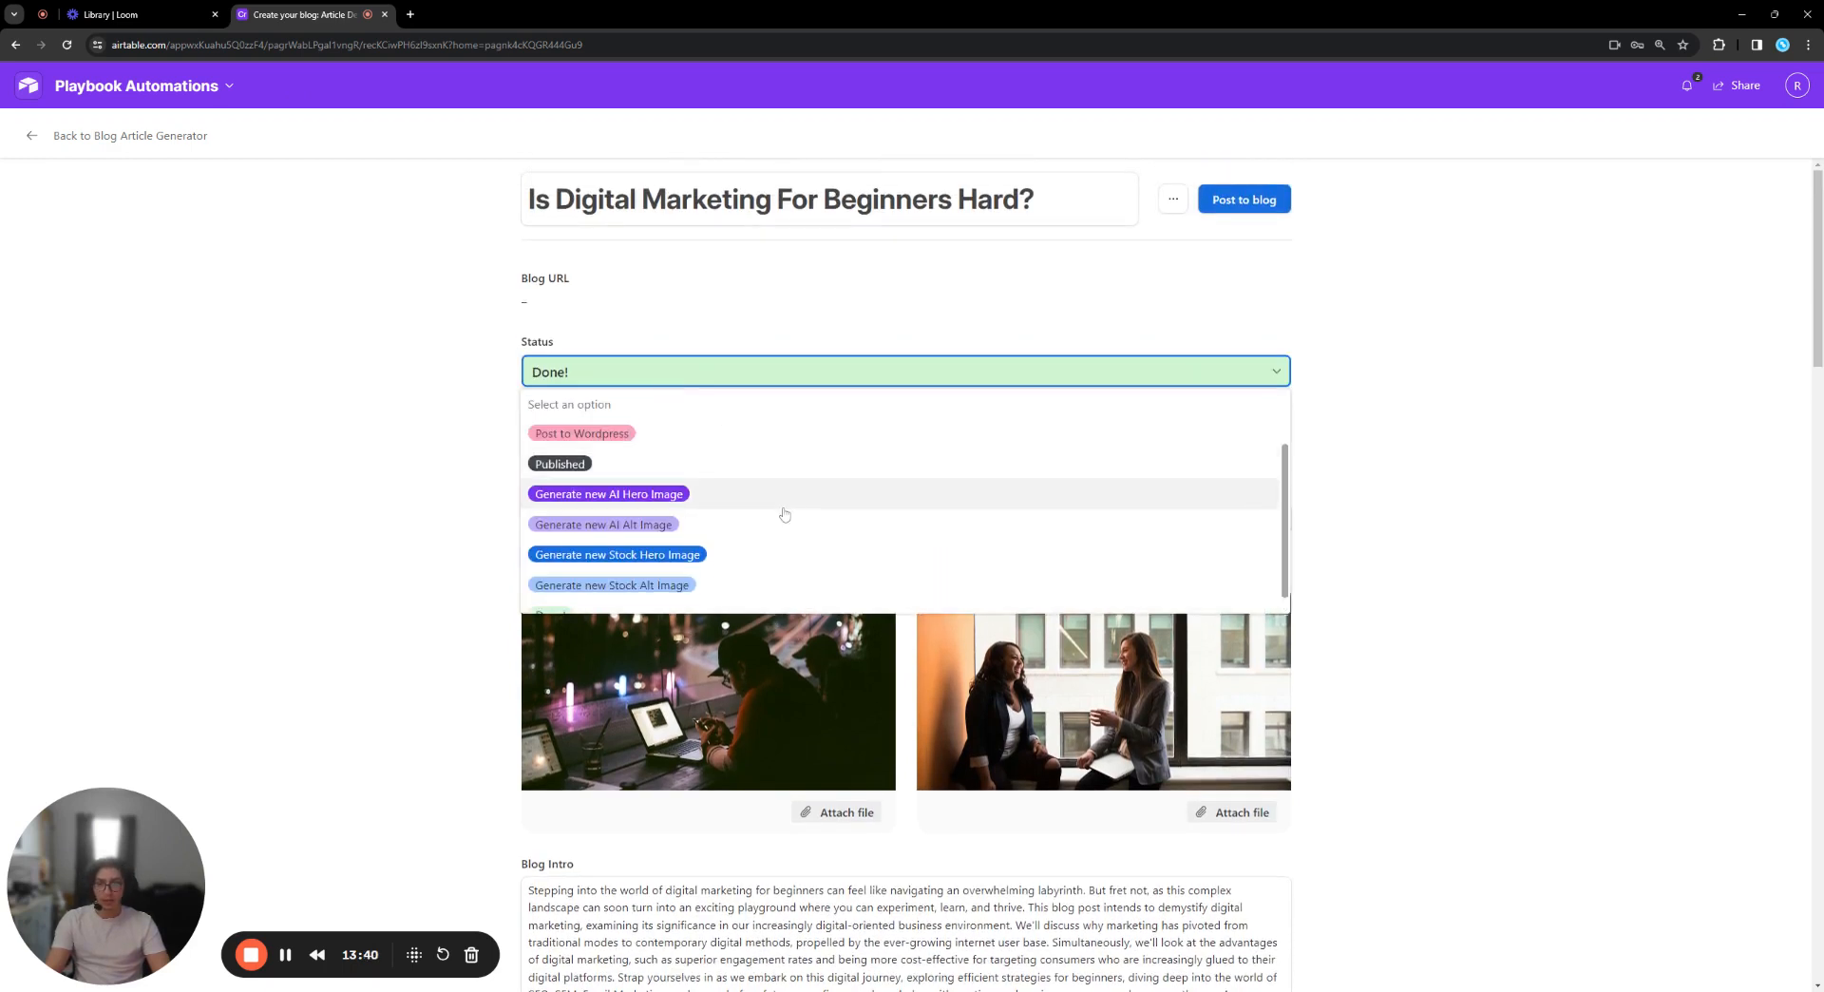
{"action": "left_click", "coordinate": [783, 513]}
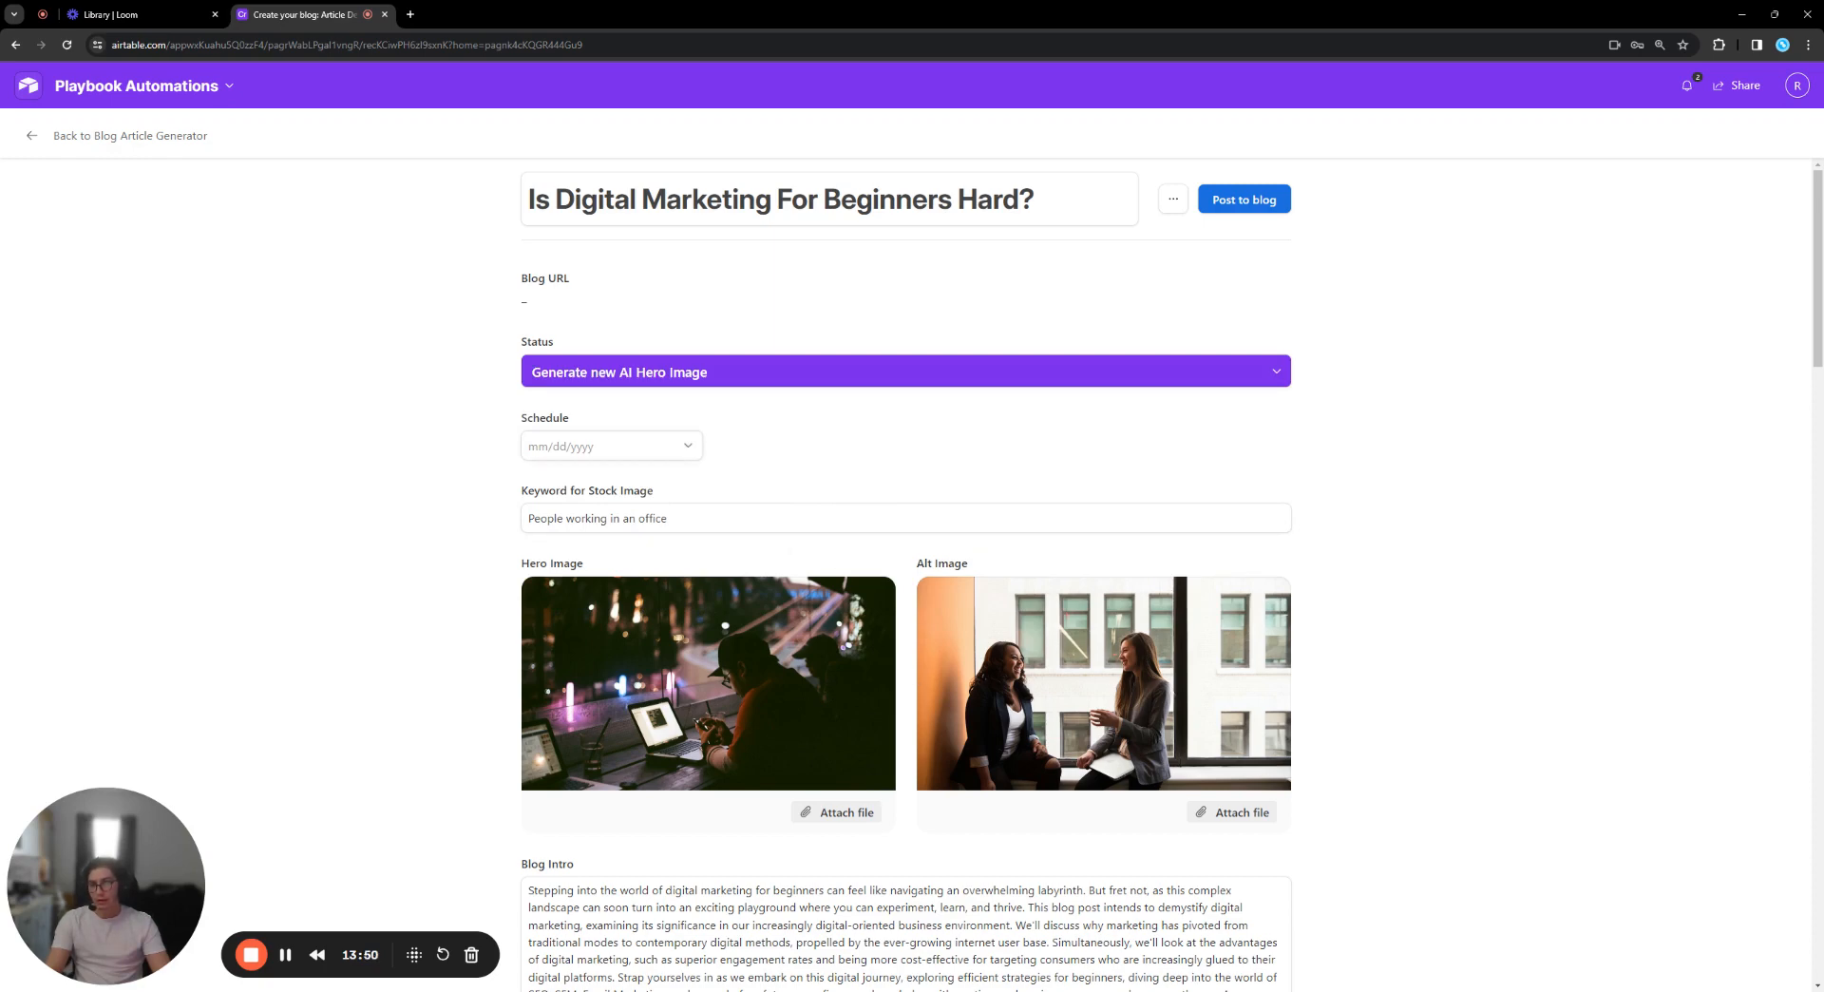
Schedule the blog for 3/29/2024.
{"action": "left_click", "coordinate": [611, 445]}
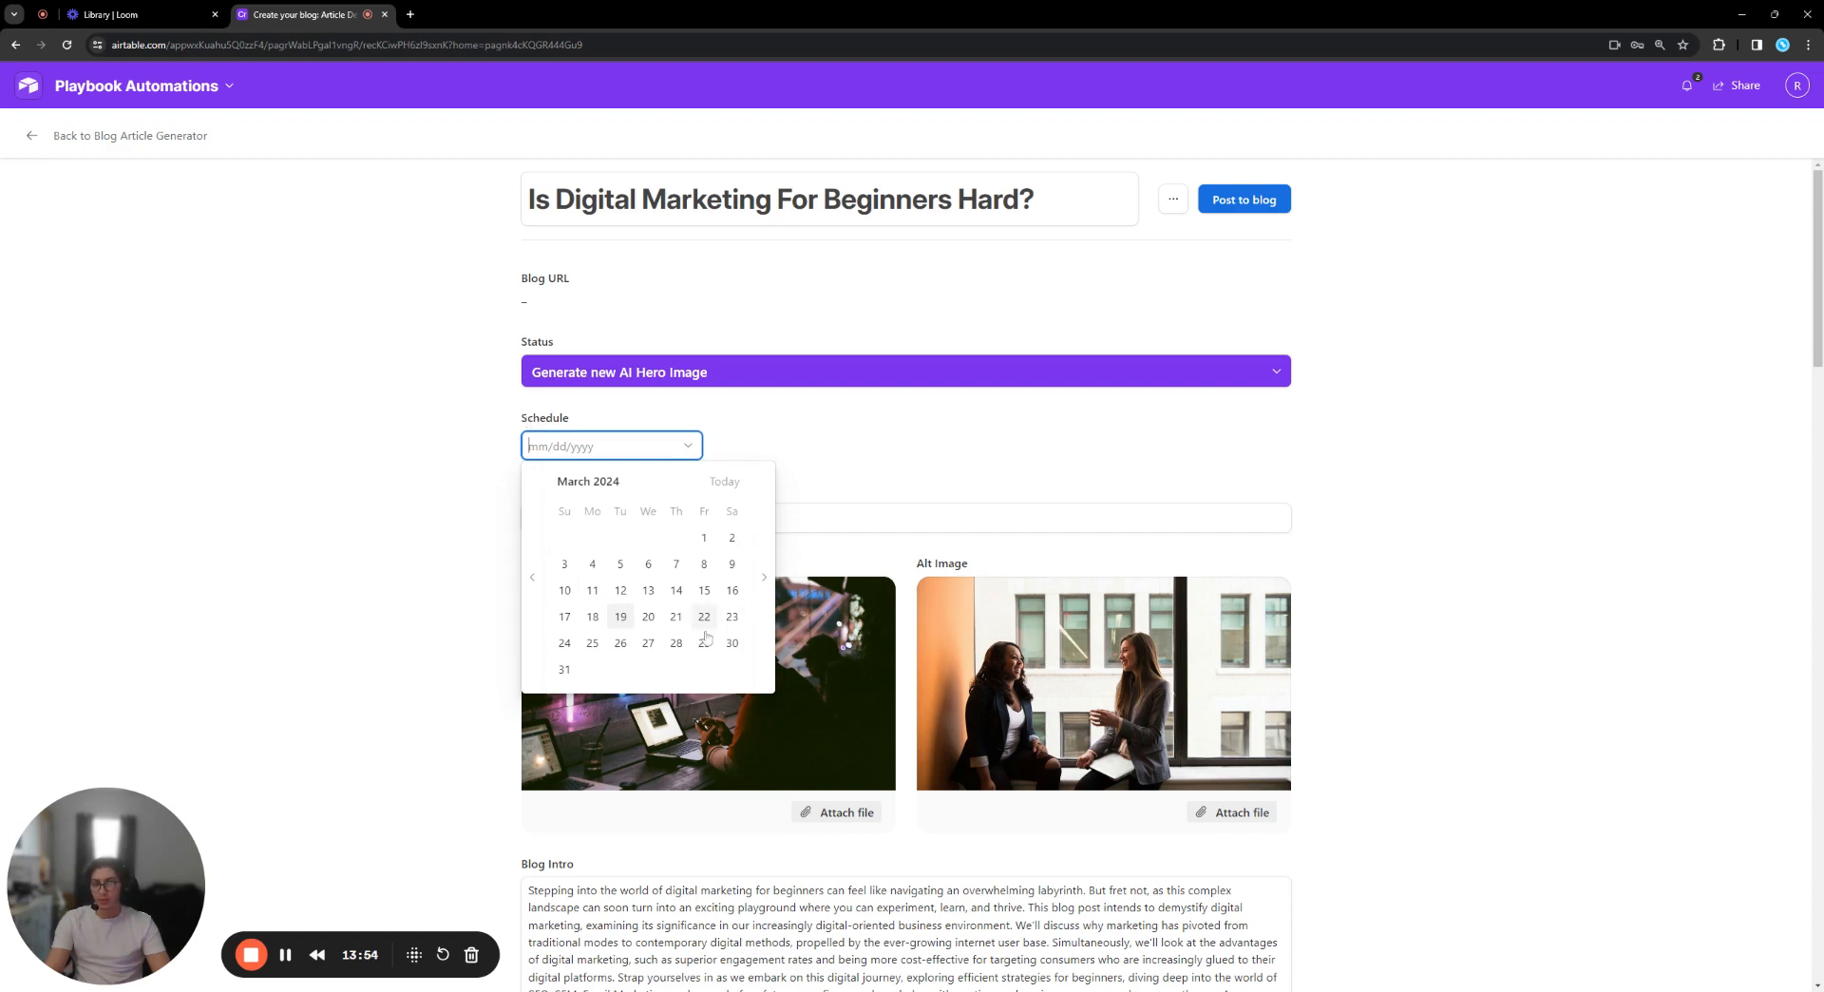
{"action": "left_click", "coordinate": [764, 576]}
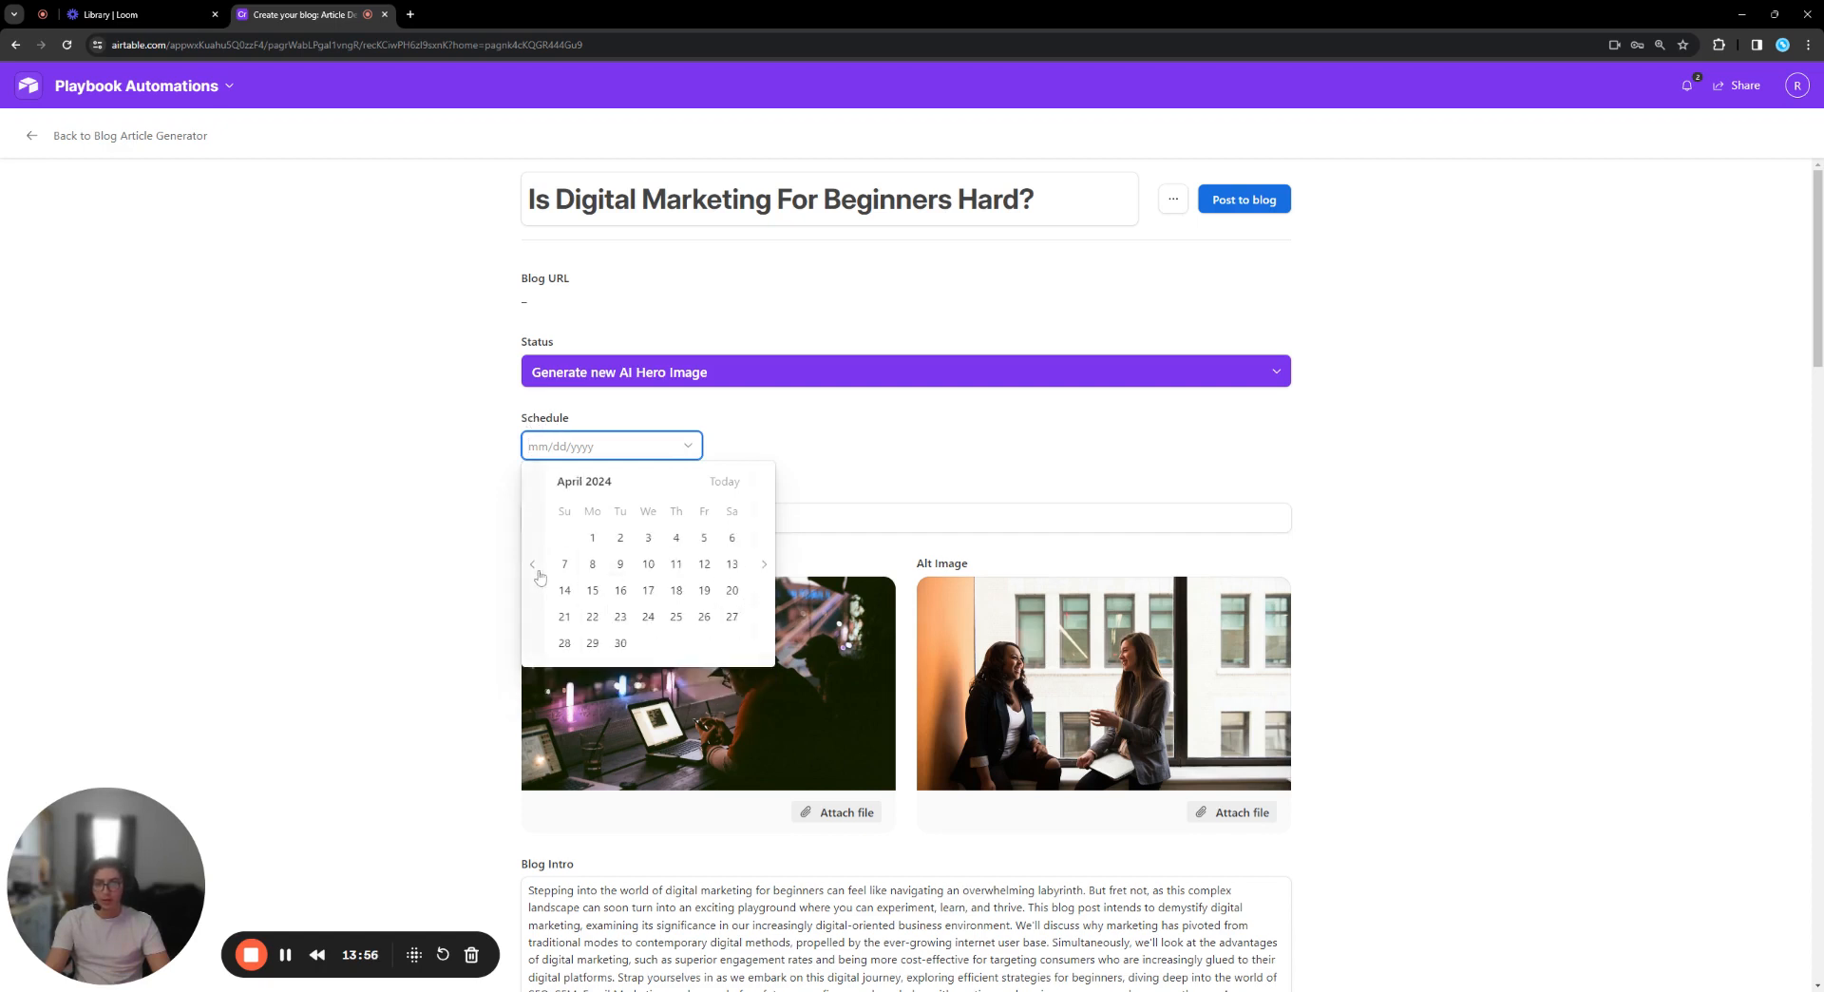
{"action": "left_click", "coordinate": [532, 564]}
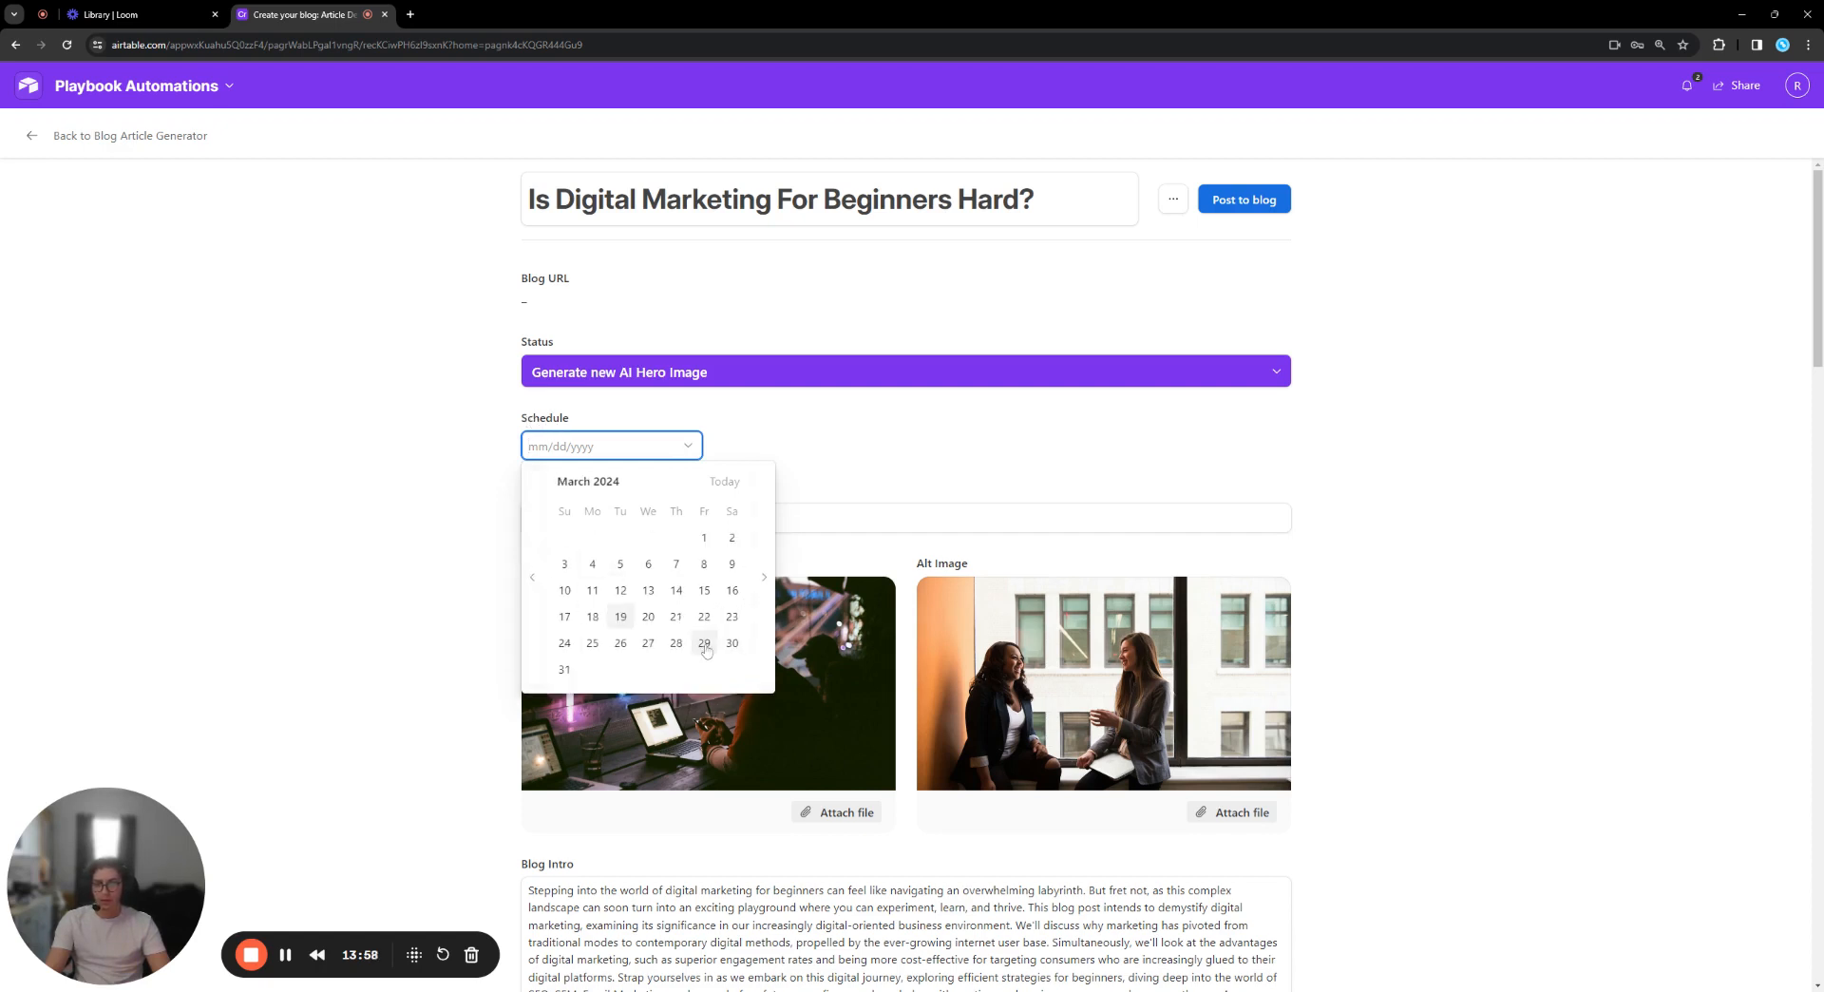
{"action": "left_click", "coordinate": [704, 643]}
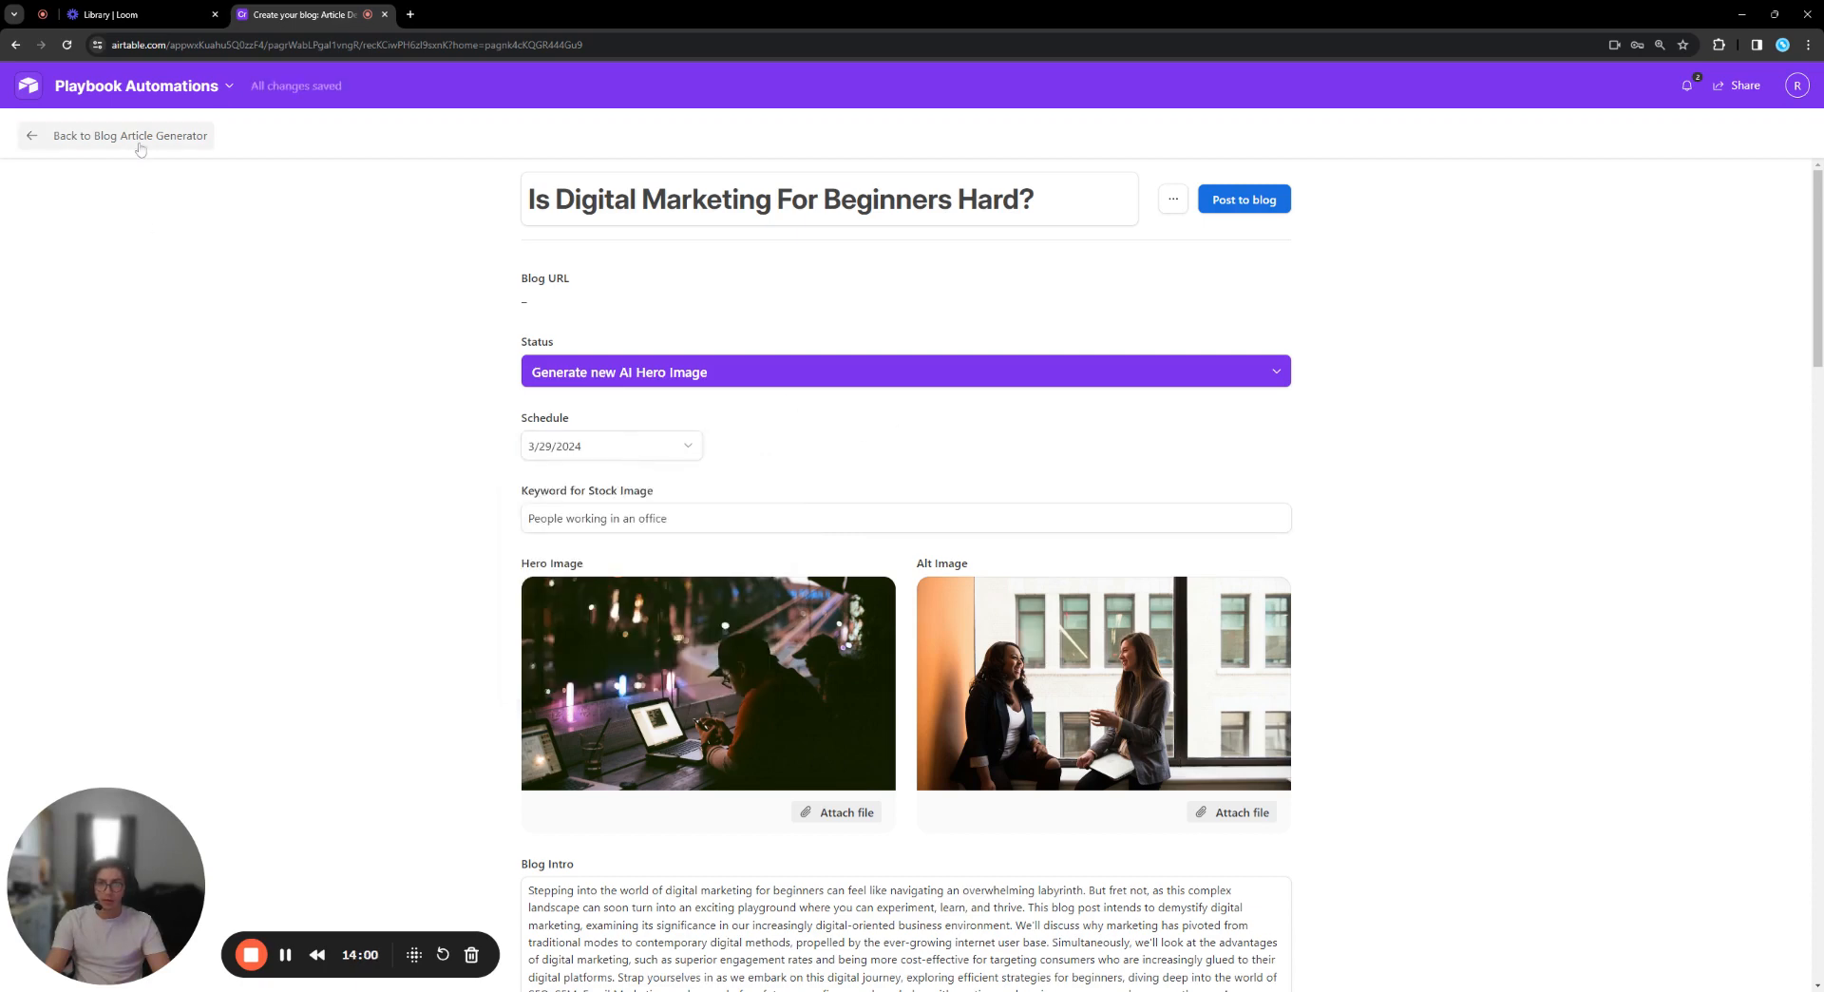
Return to the Blog Article Generator and examine the blog's March 29 entry in the scheduled blogs calendar.
{"action": "left_click", "coordinate": [133, 136]}
{"action": "scroll", "coordinate": [450, 560], "scroll_direction": "down", "scroll_amount": 12}
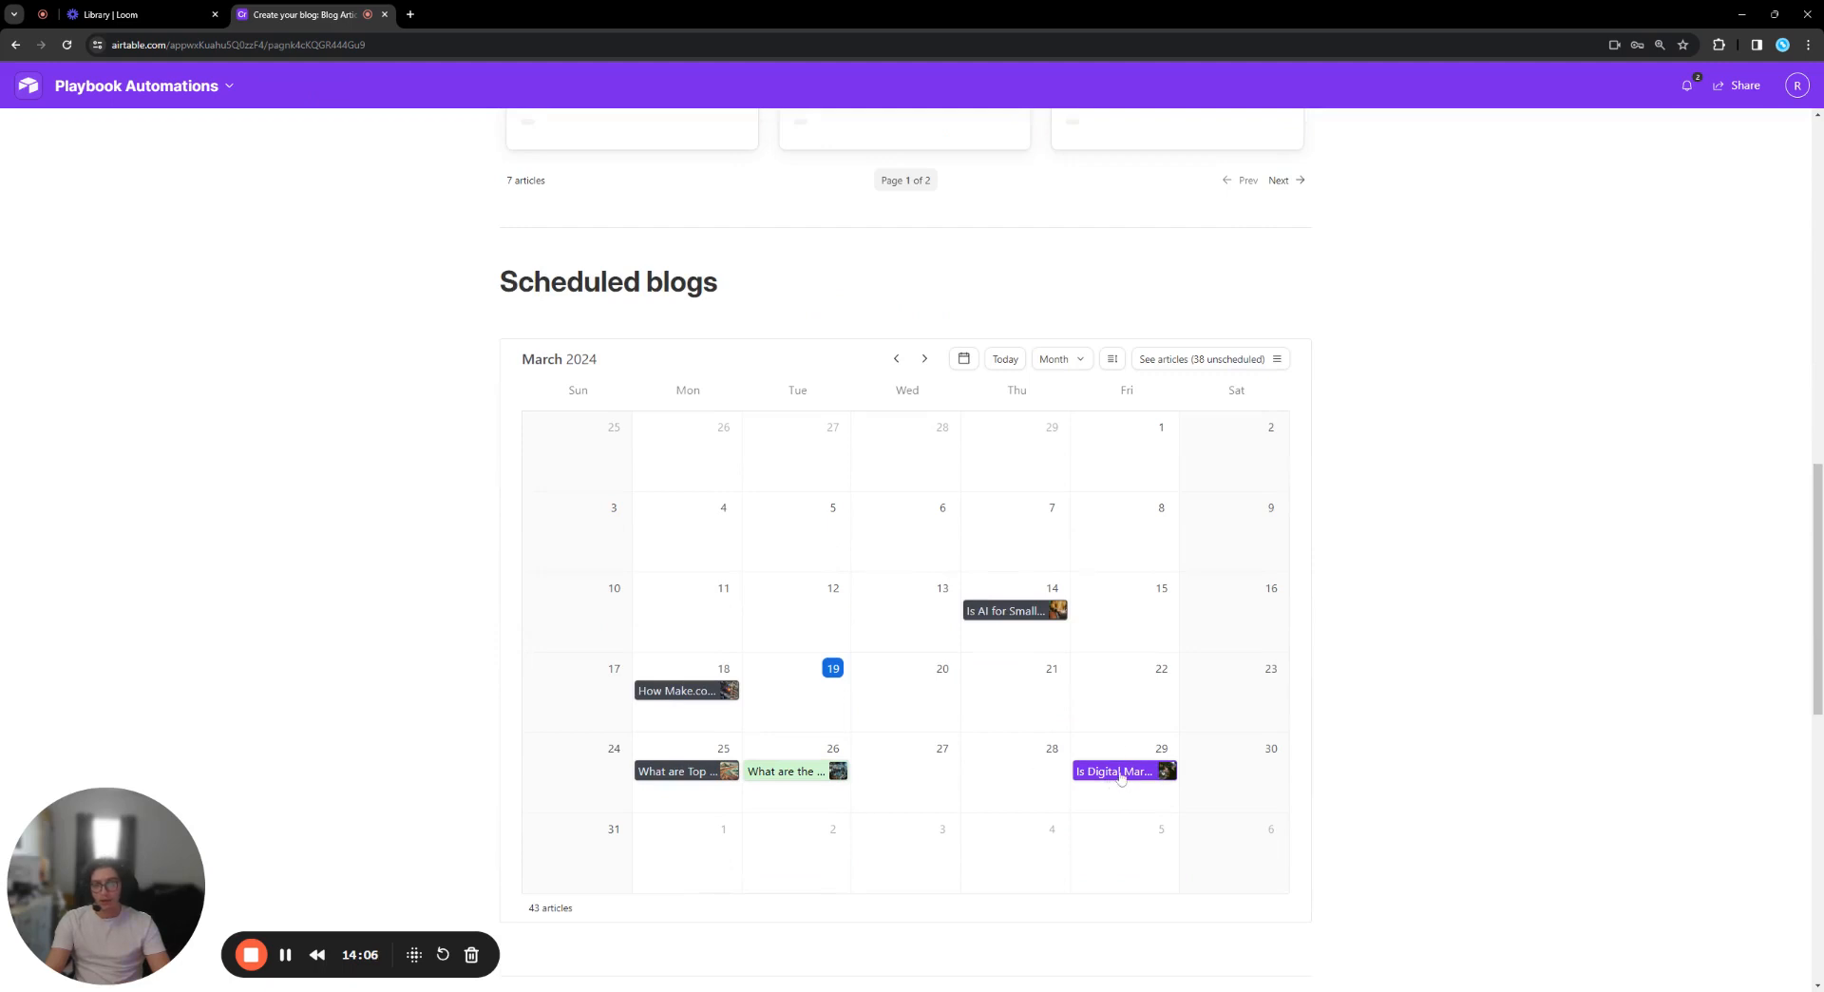
{"action": "scroll", "coordinate": [1120, 777], "scroll_direction": "down", "scroll_amount": 1}
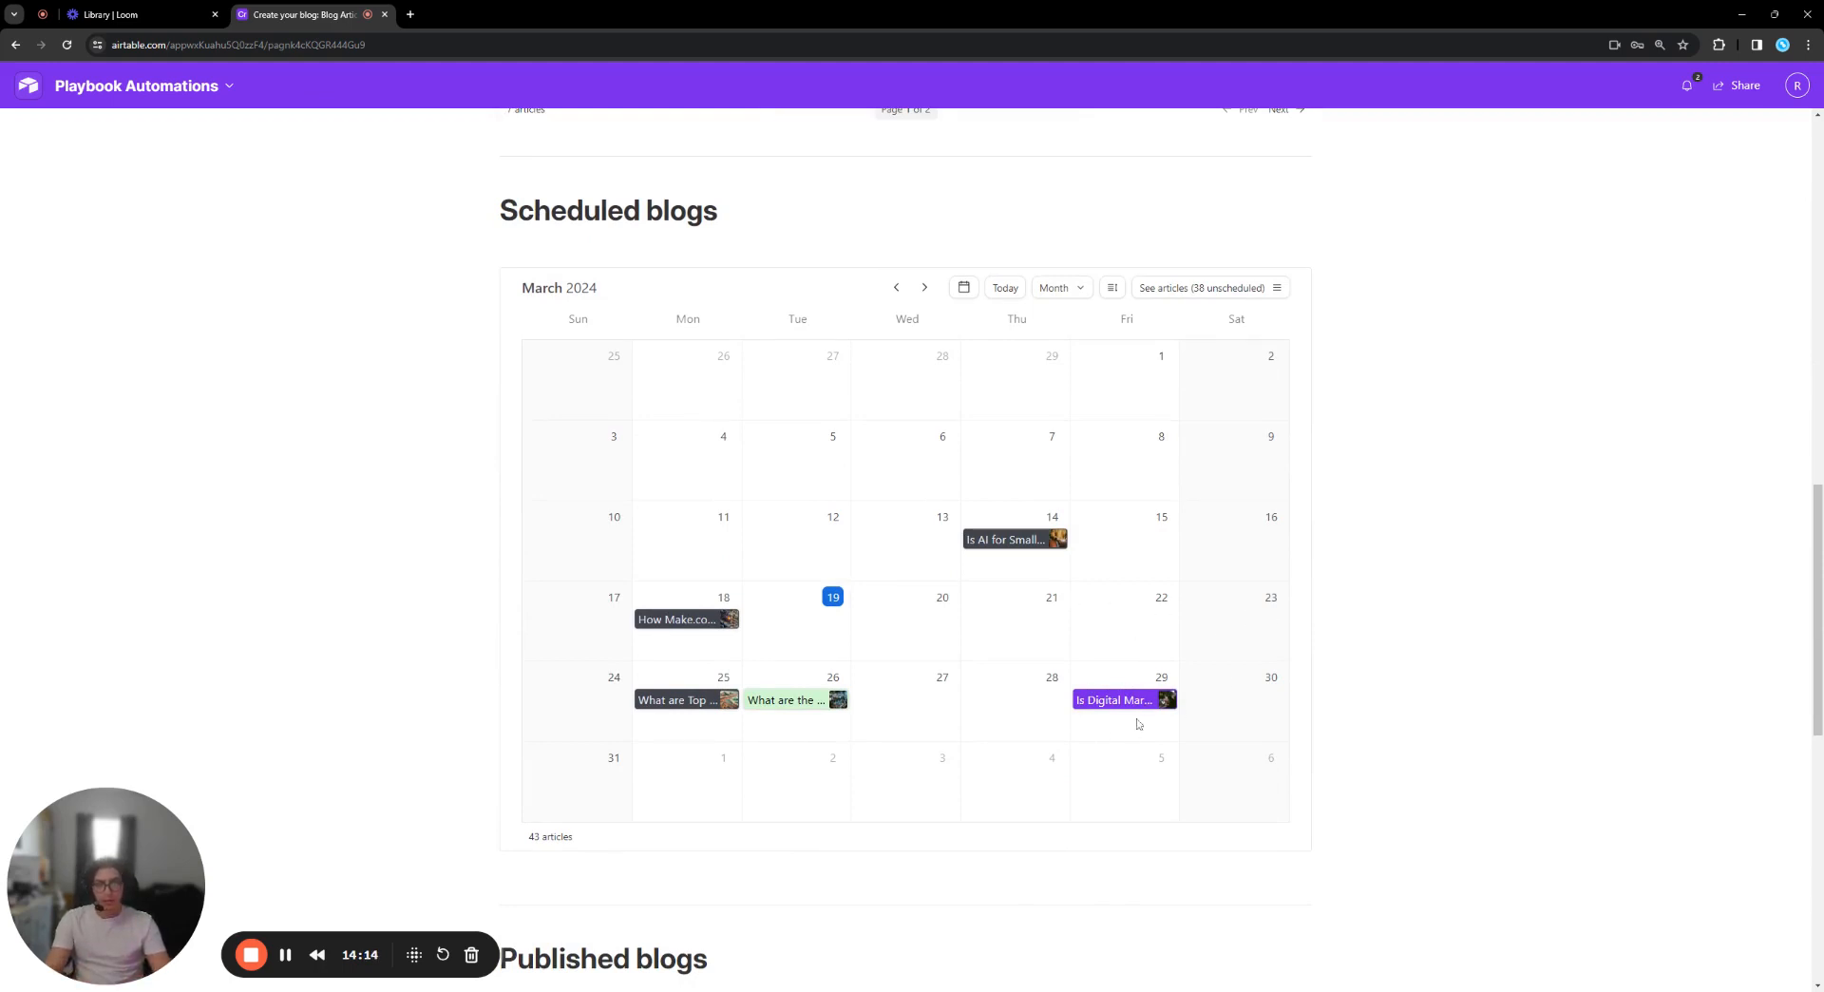
{"action": "scroll", "coordinate": [1174, 727], "scroll_direction": "up", "scroll_amount": 2}
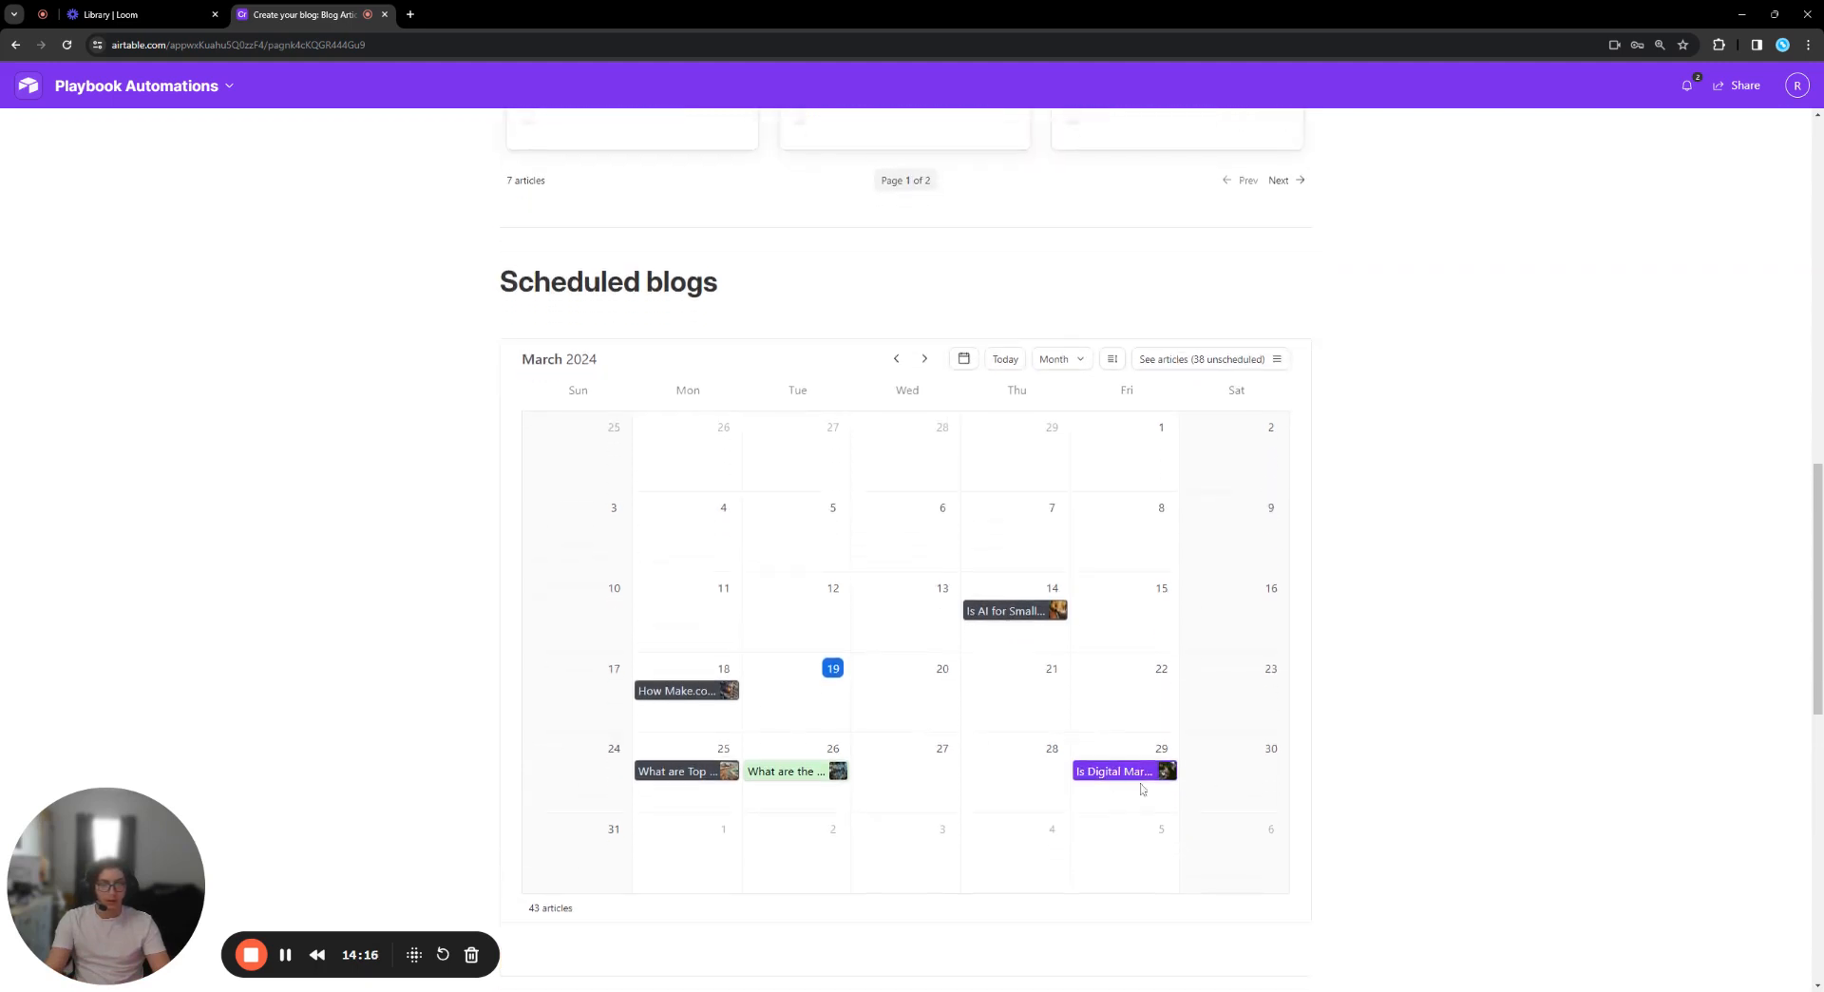
Reopen the generated blog "Is Digital Marketing For Beginners Hard?" and inspect its hero image.
{"action": "scroll", "coordinate": [1140, 834], "scroll_direction": "up", "scroll_amount": 7}
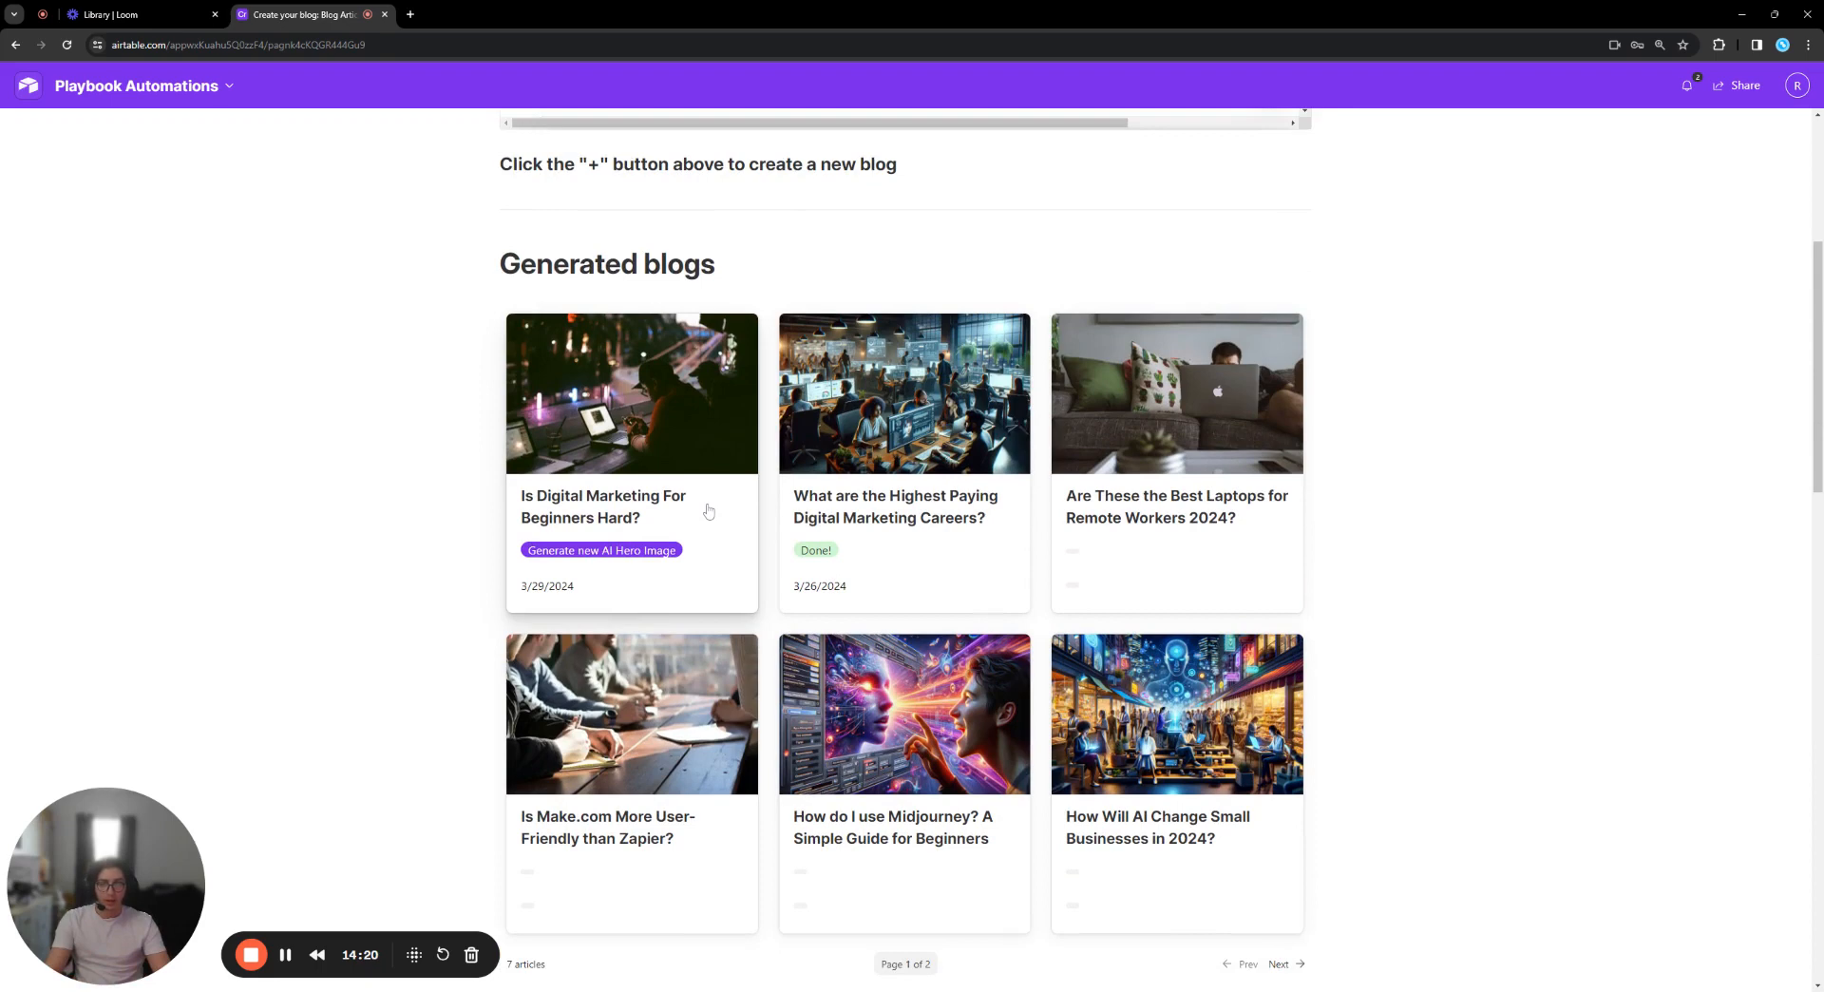
{"action": "left_click", "coordinate": [708, 511]}
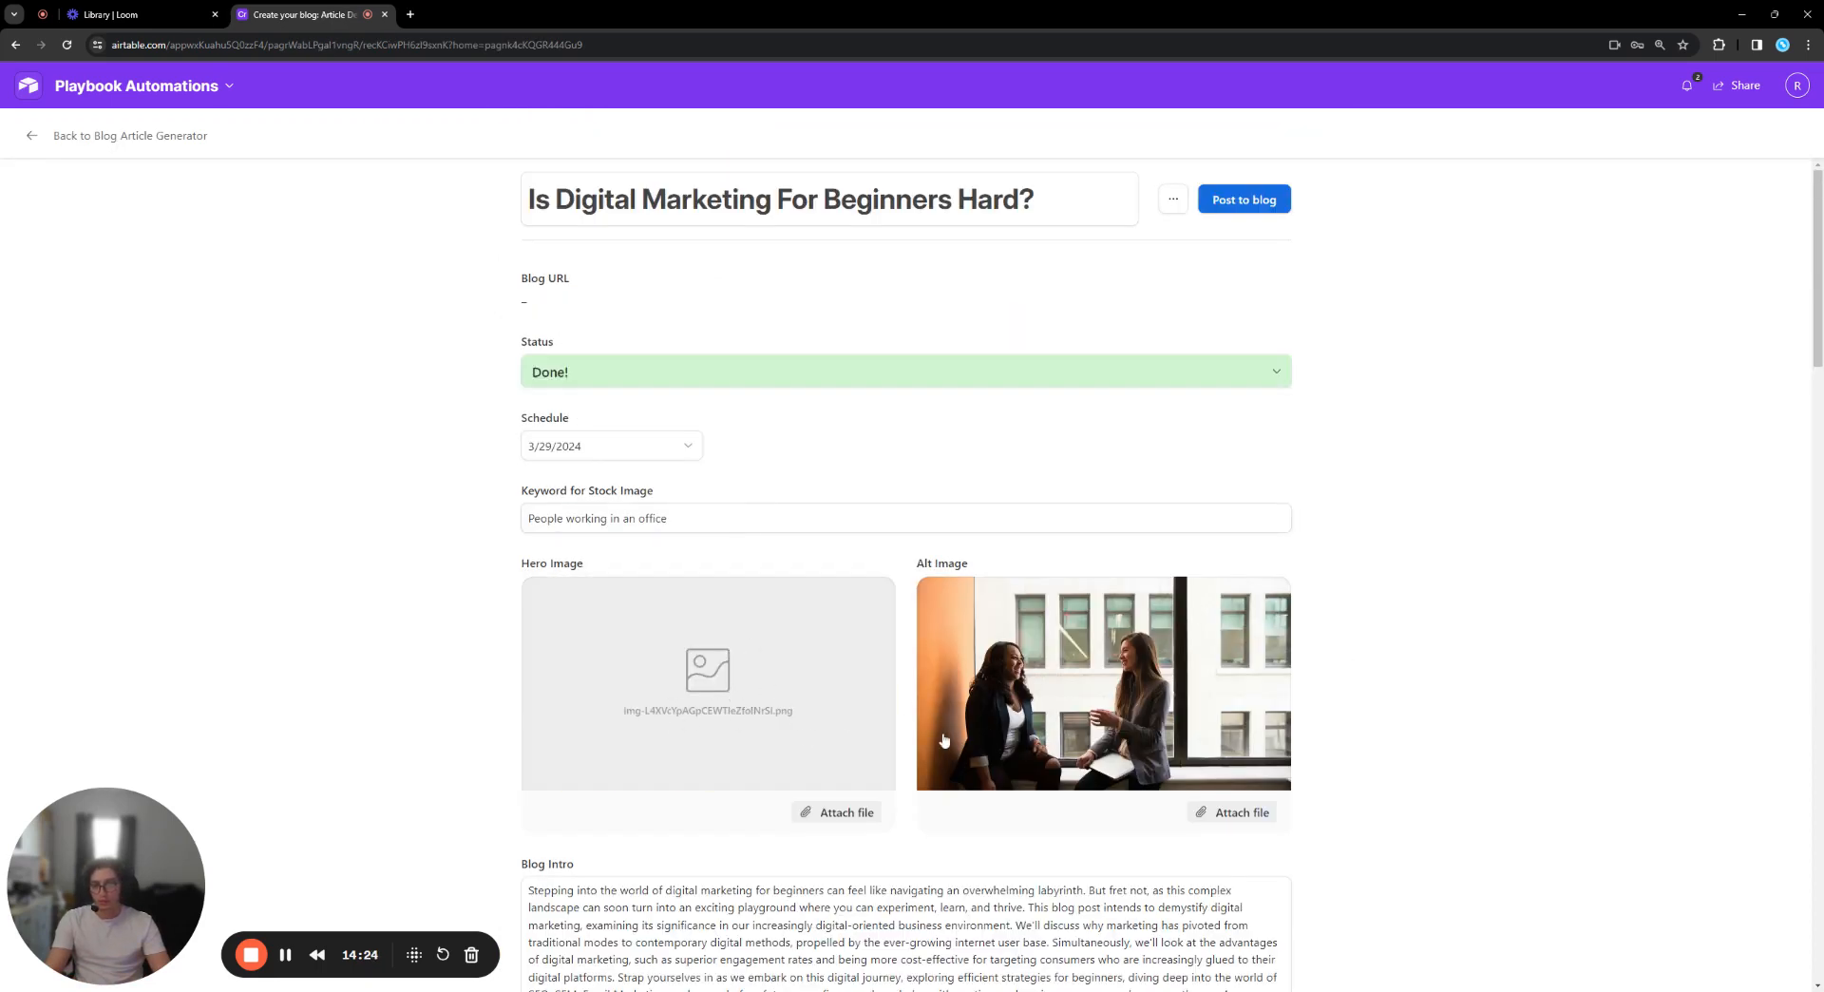
{"action": "scroll", "coordinate": [1036, 774], "scroll_direction": "down", "scroll_amount": 3}
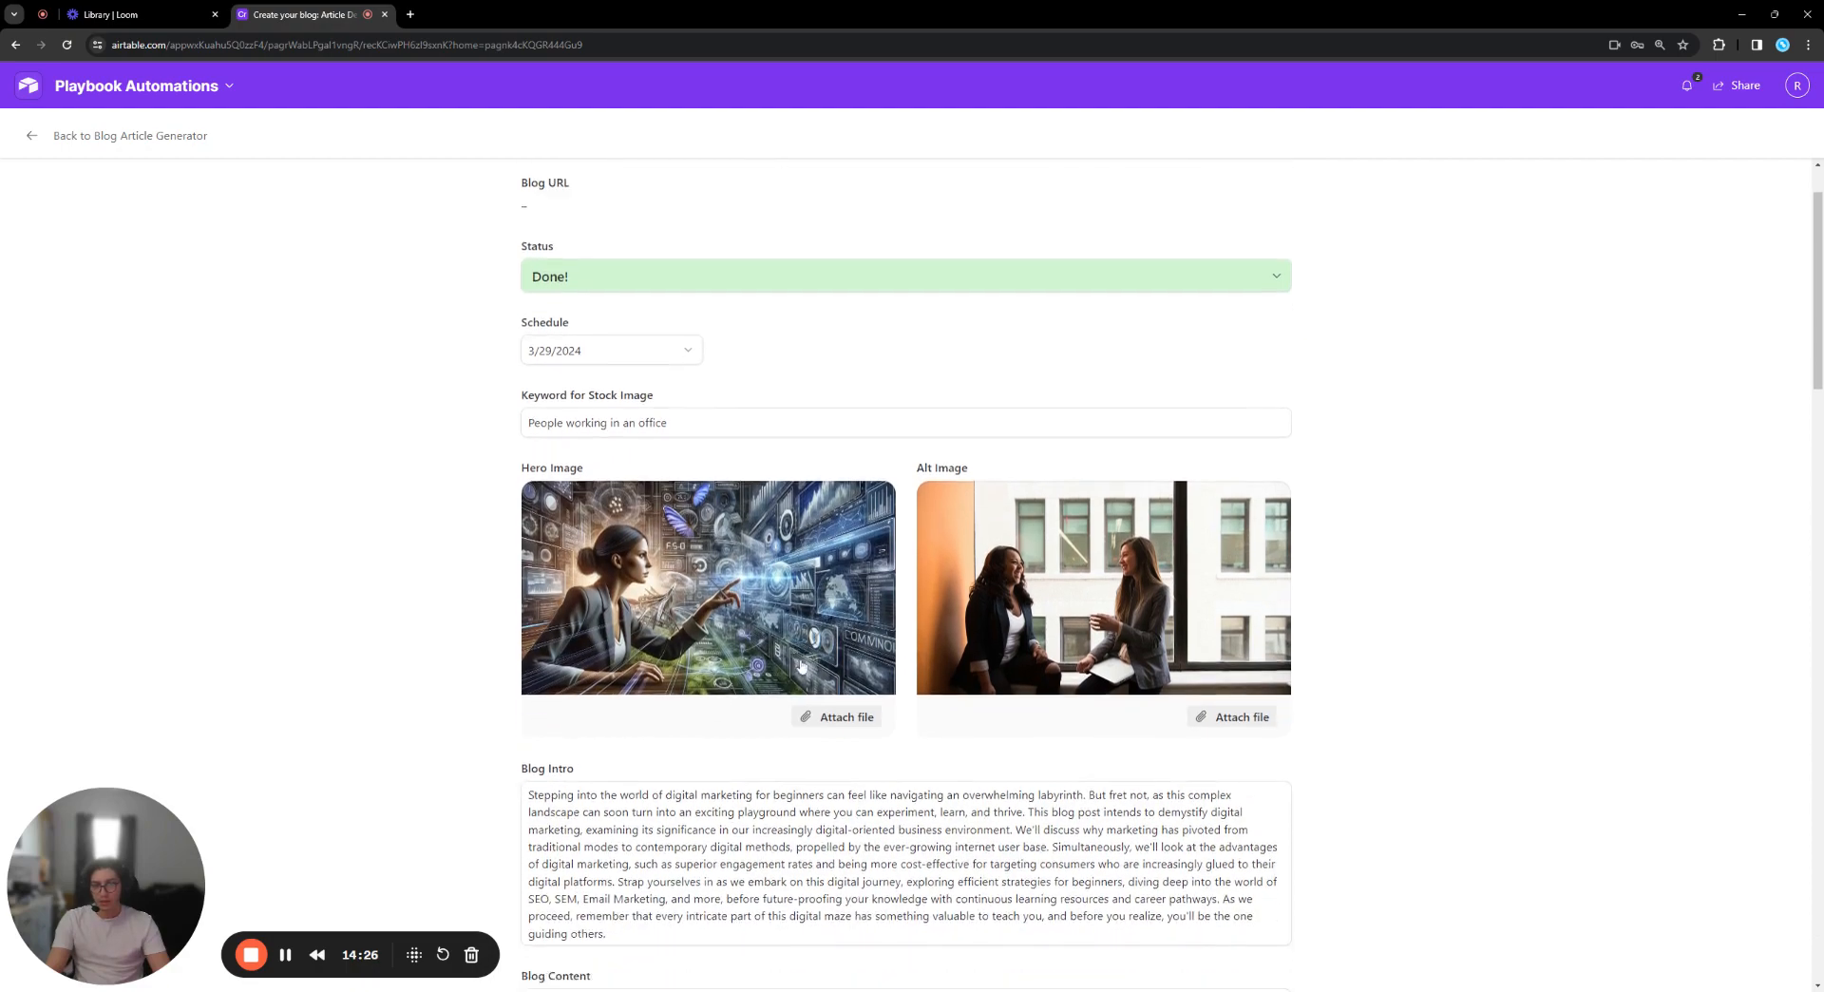
Review the article "Is Digital Marketing For Beginners Hard?" and post it to the blog.
{"action": "scroll", "coordinate": [741, 580], "scroll_direction": "up", "scroll_amount": 3}
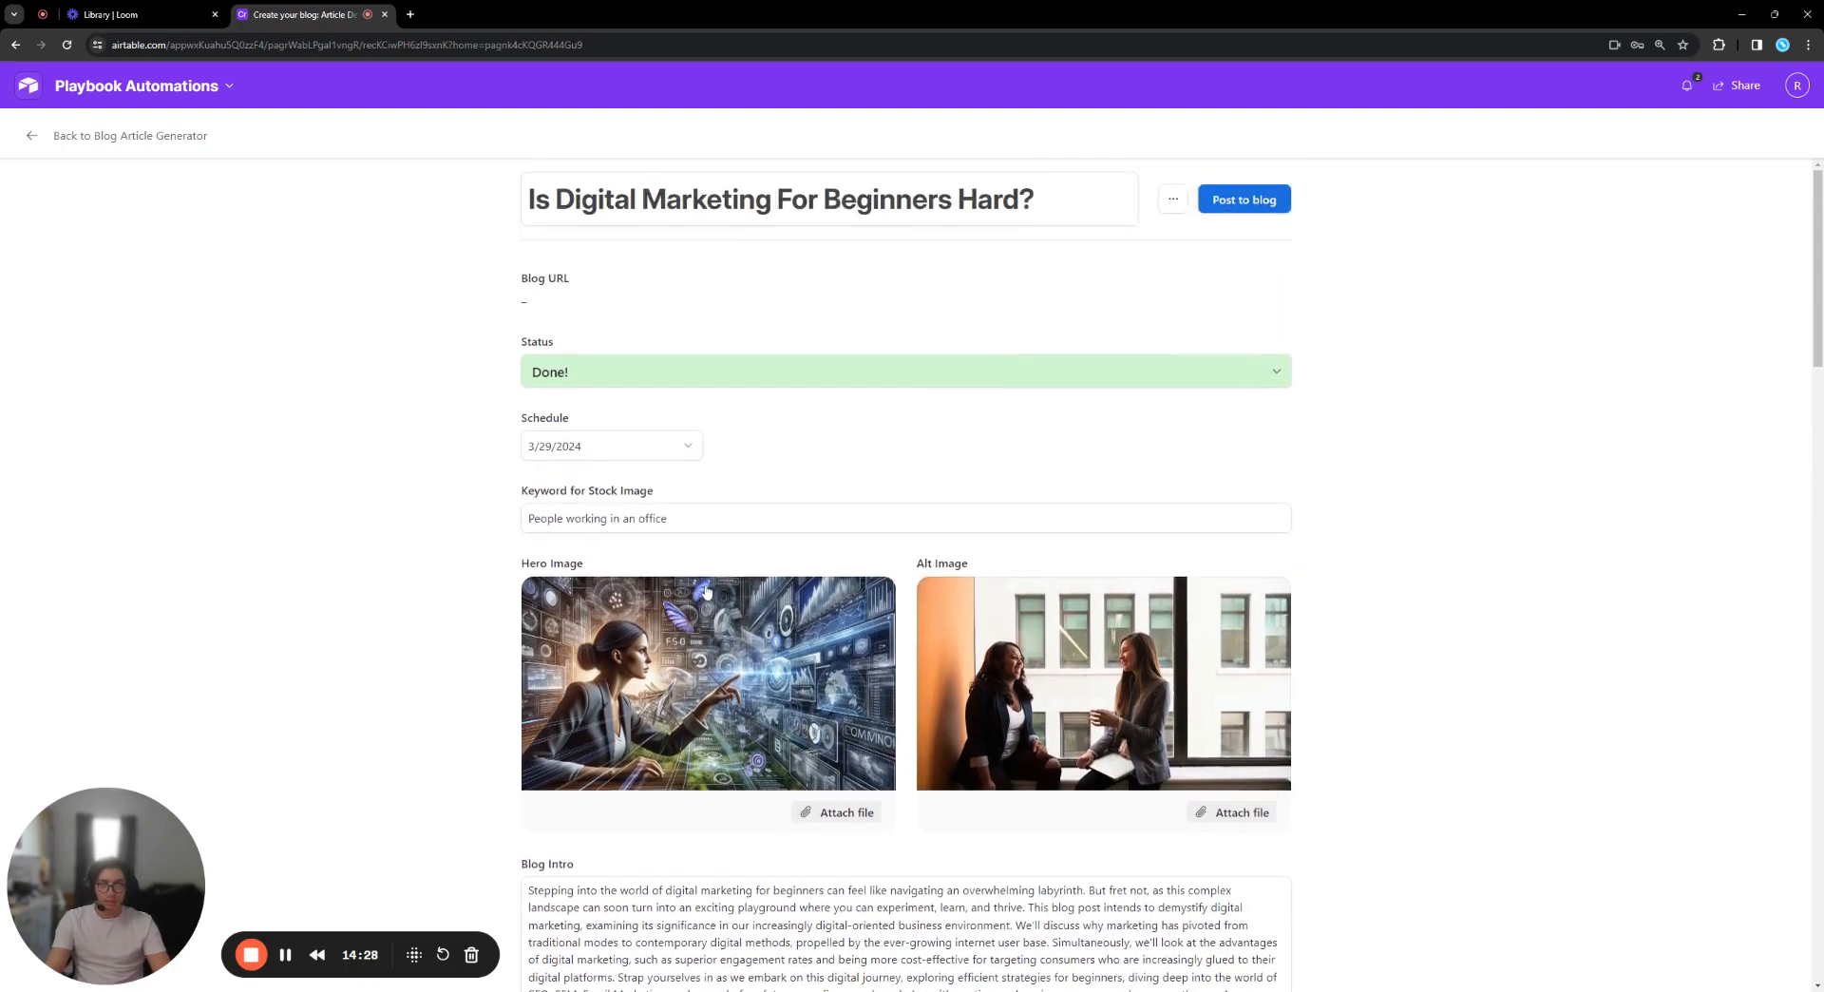
{"action": "scroll", "coordinate": [703, 591], "scroll_direction": "down", "scroll_amount": 15}
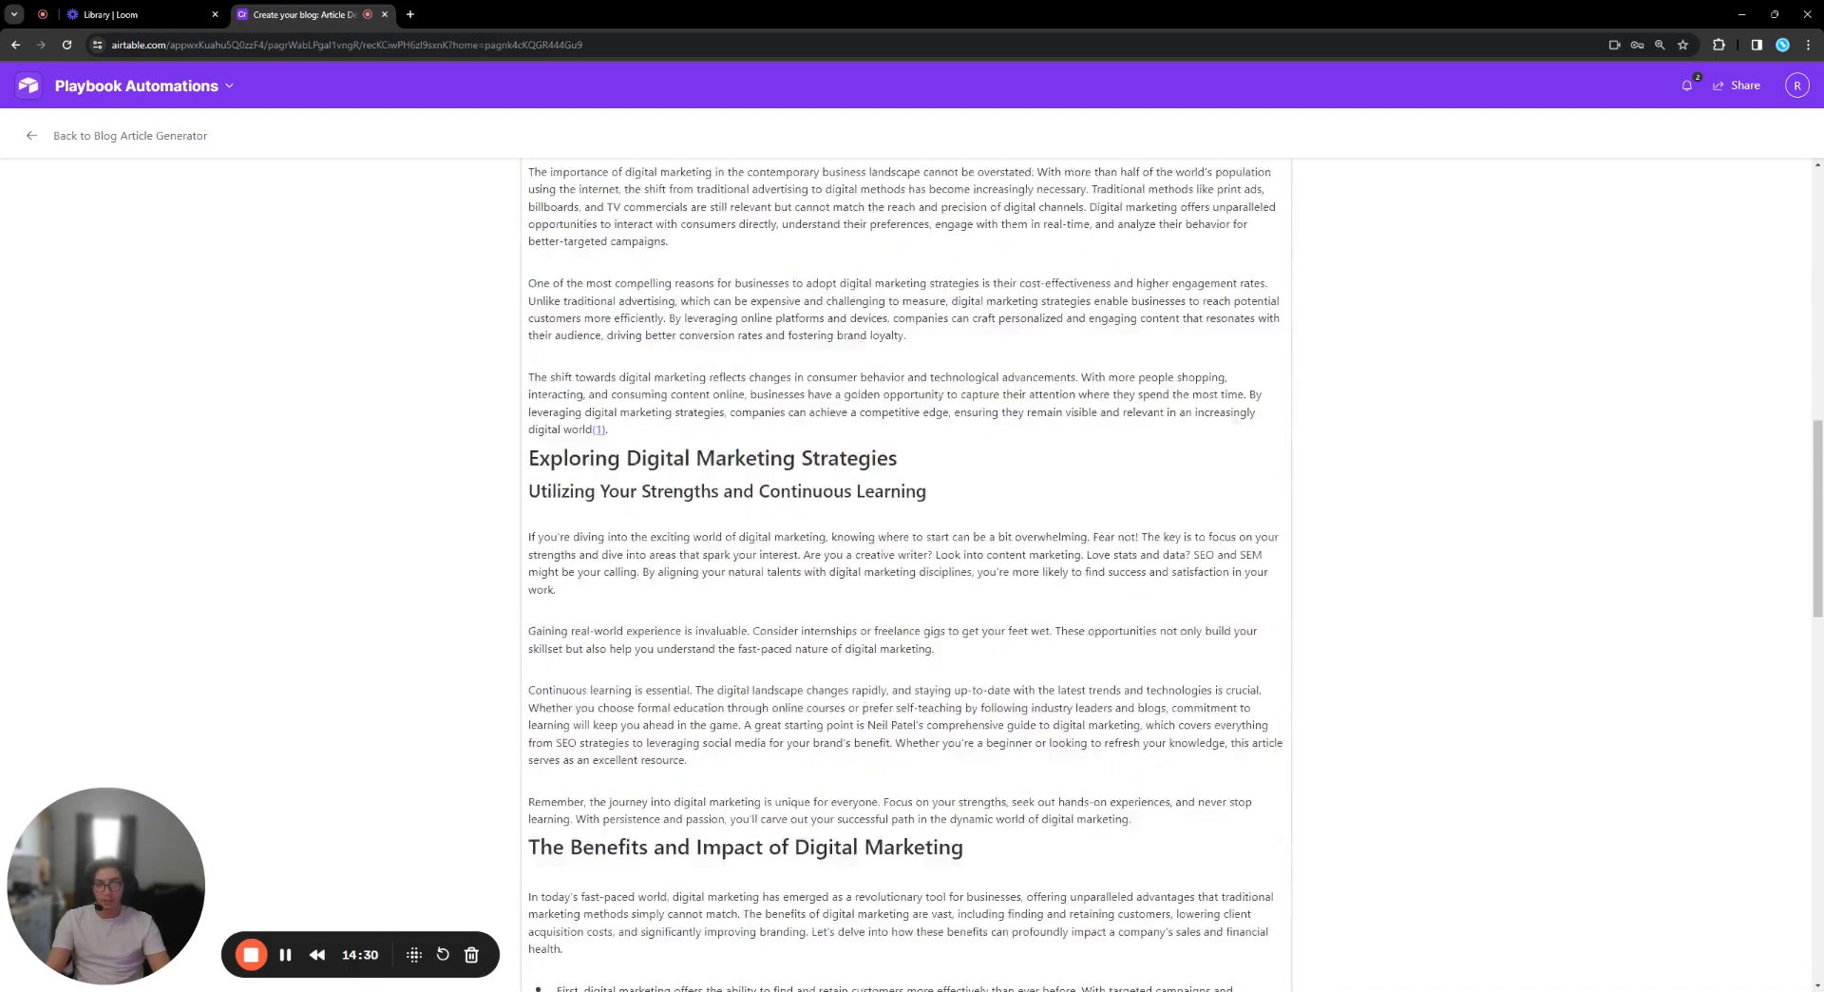
{"action": "scroll", "coordinate": [1368, 275], "scroll_direction": "up", "scroll_amount": 20}
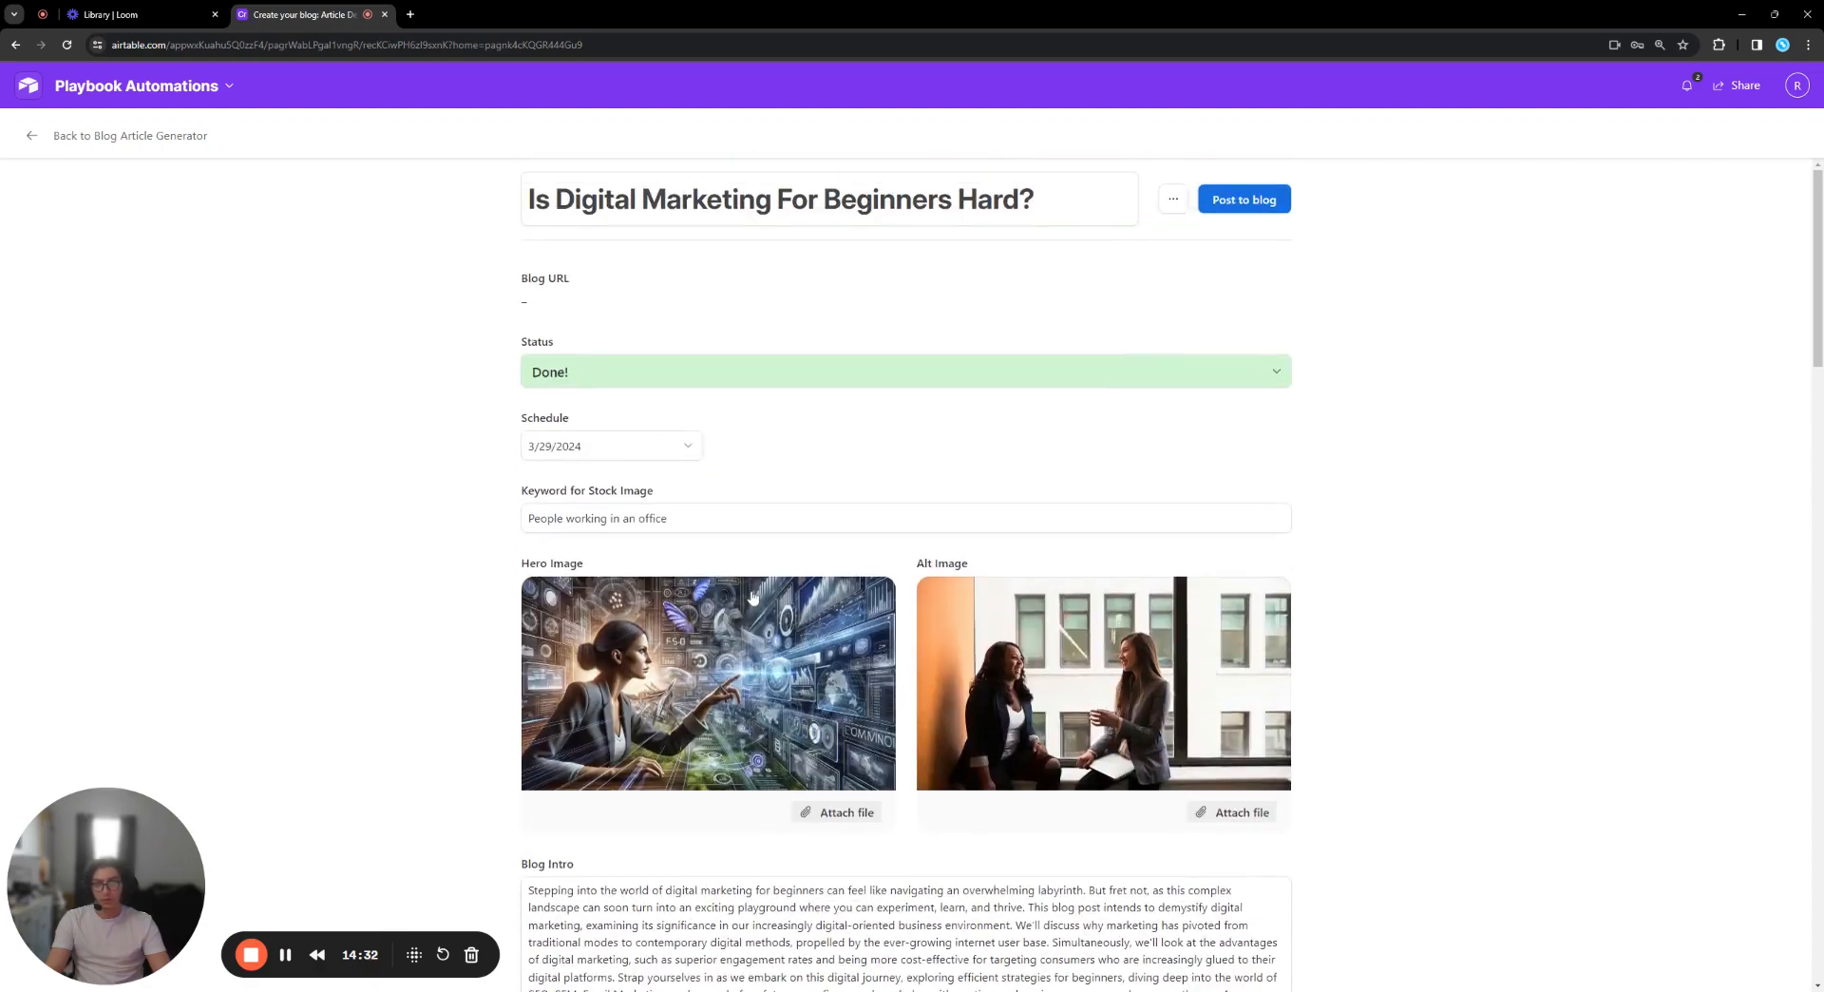
{"action": "left_click", "coordinate": [1252, 202]}
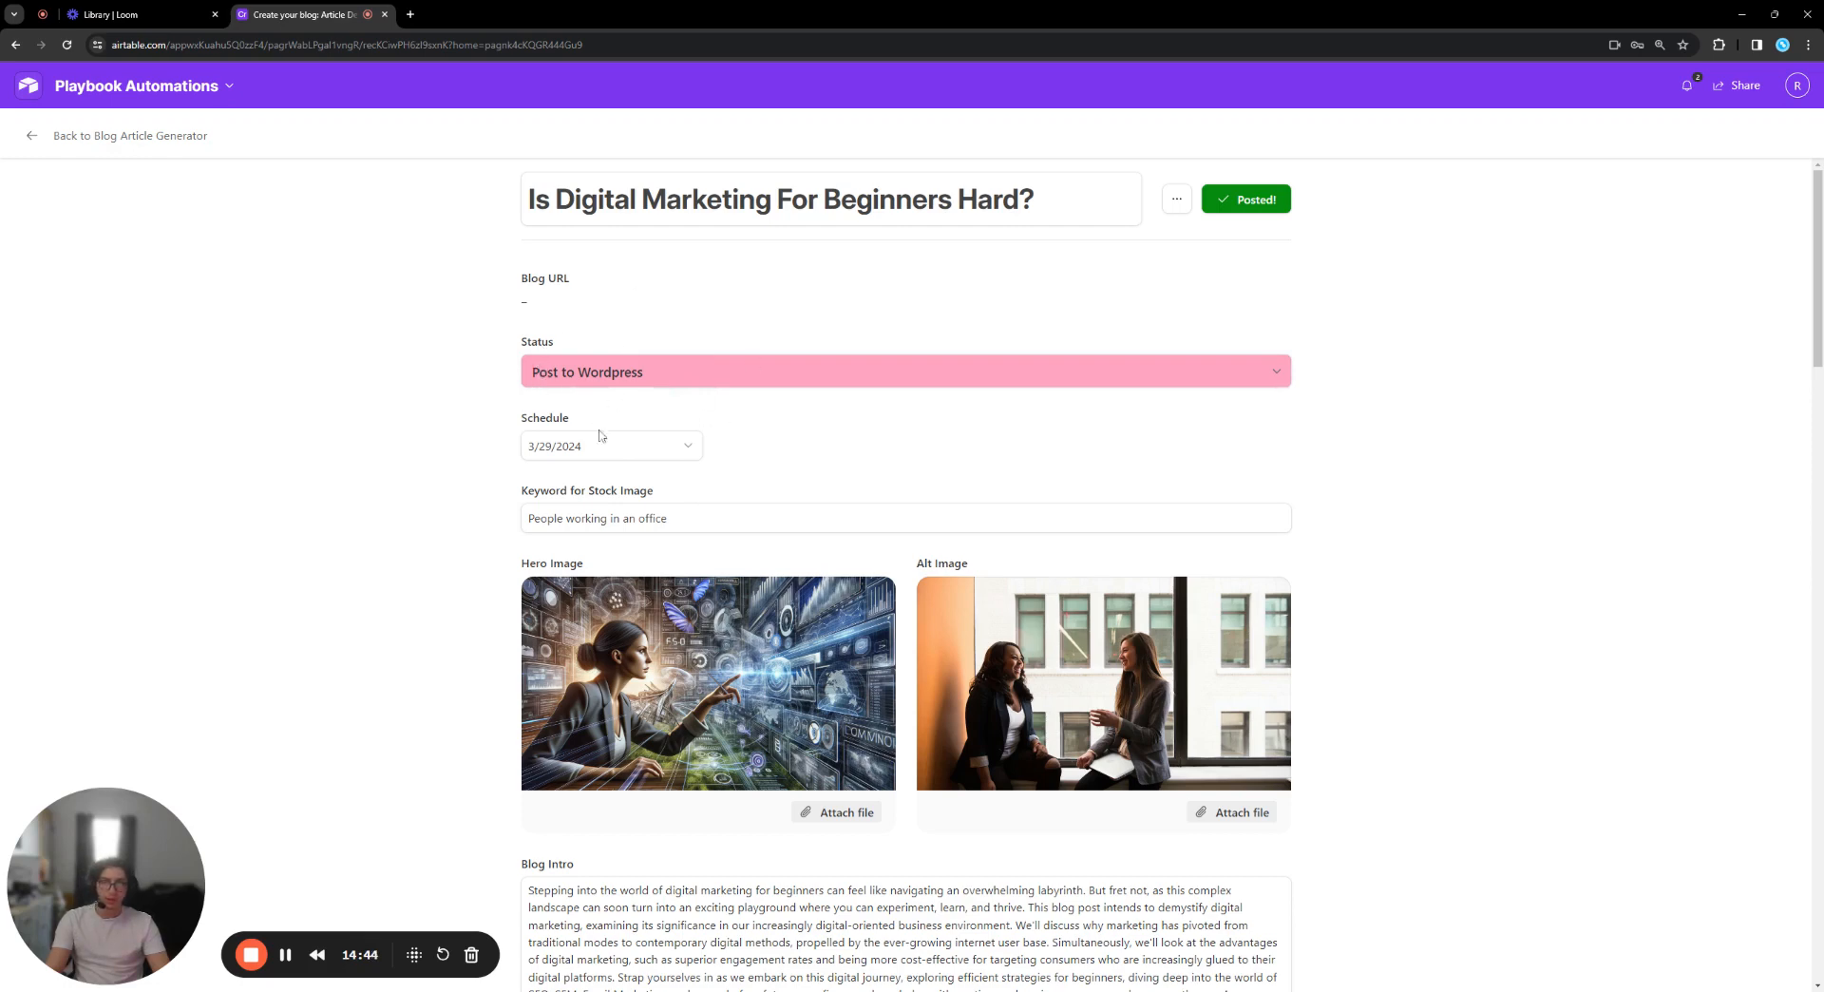
Return to the Blog Article Generator and open "Is Digital Marketing For Beginners Hard?" from the published blogs.
{"action": "left_click", "coordinate": [150, 150]}
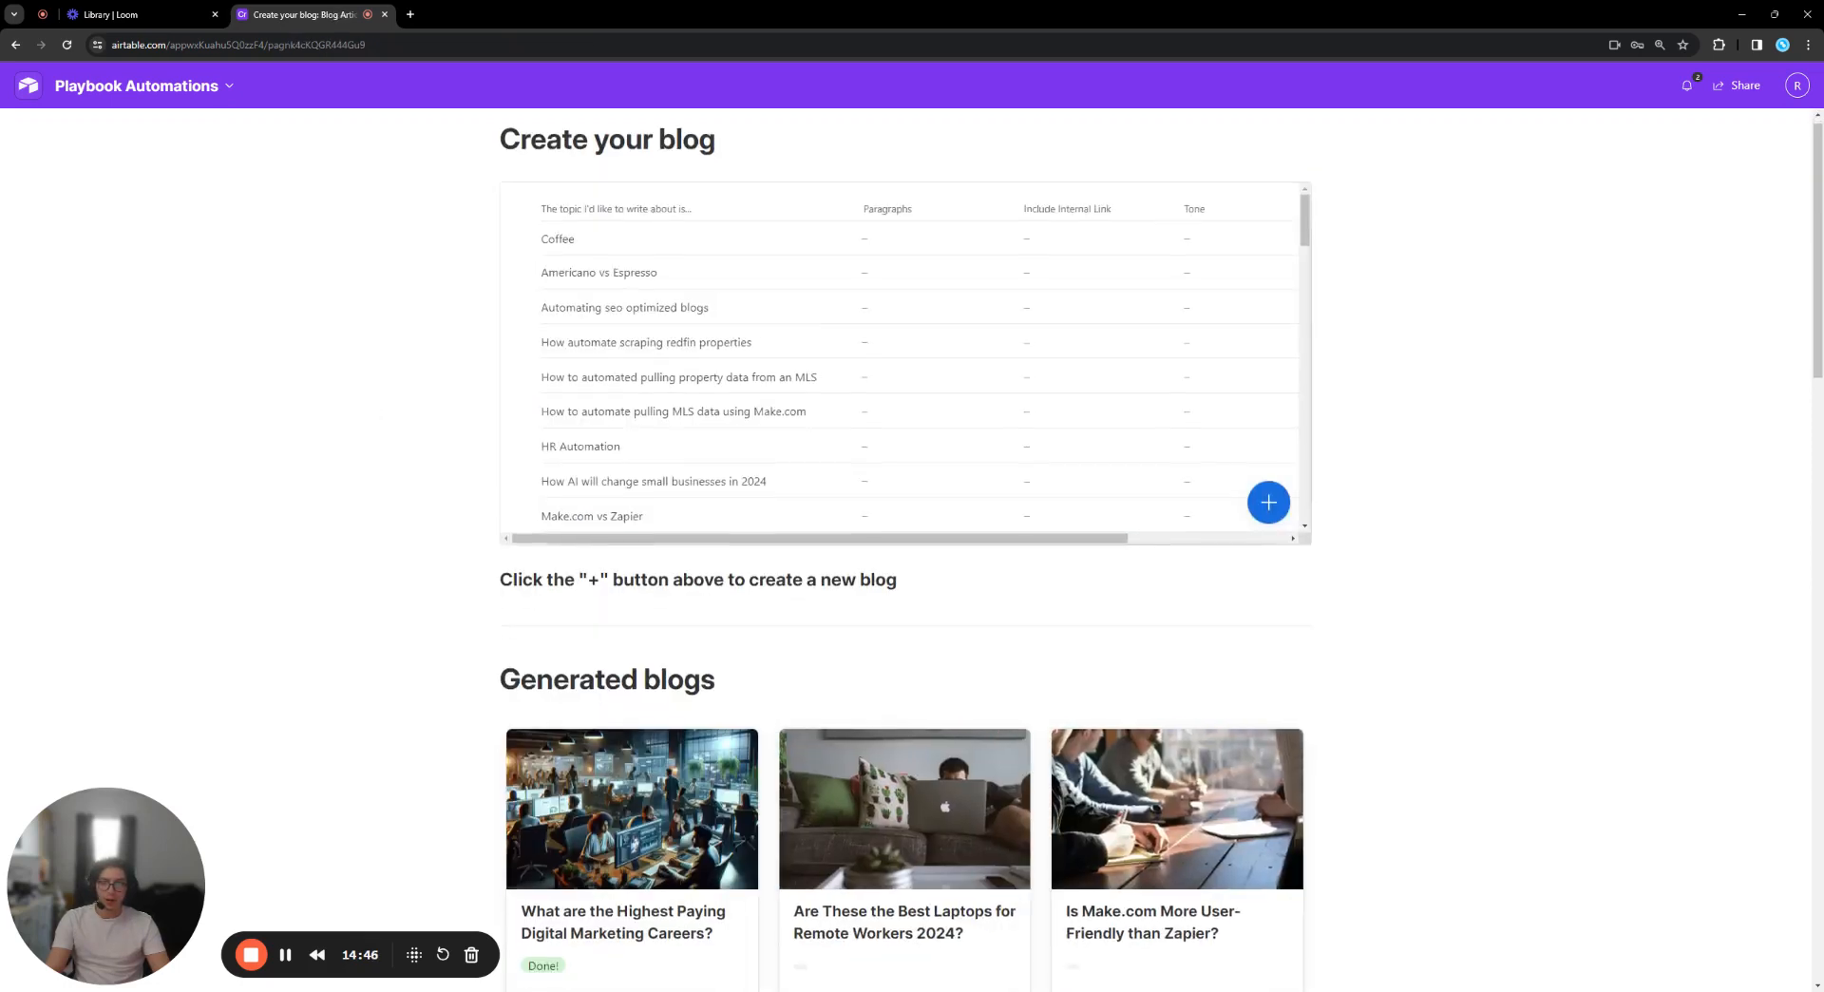
{"action": "scroll", "coordinate": [447, 484], "scroll_direction": "down", "scroll_amount": 19}
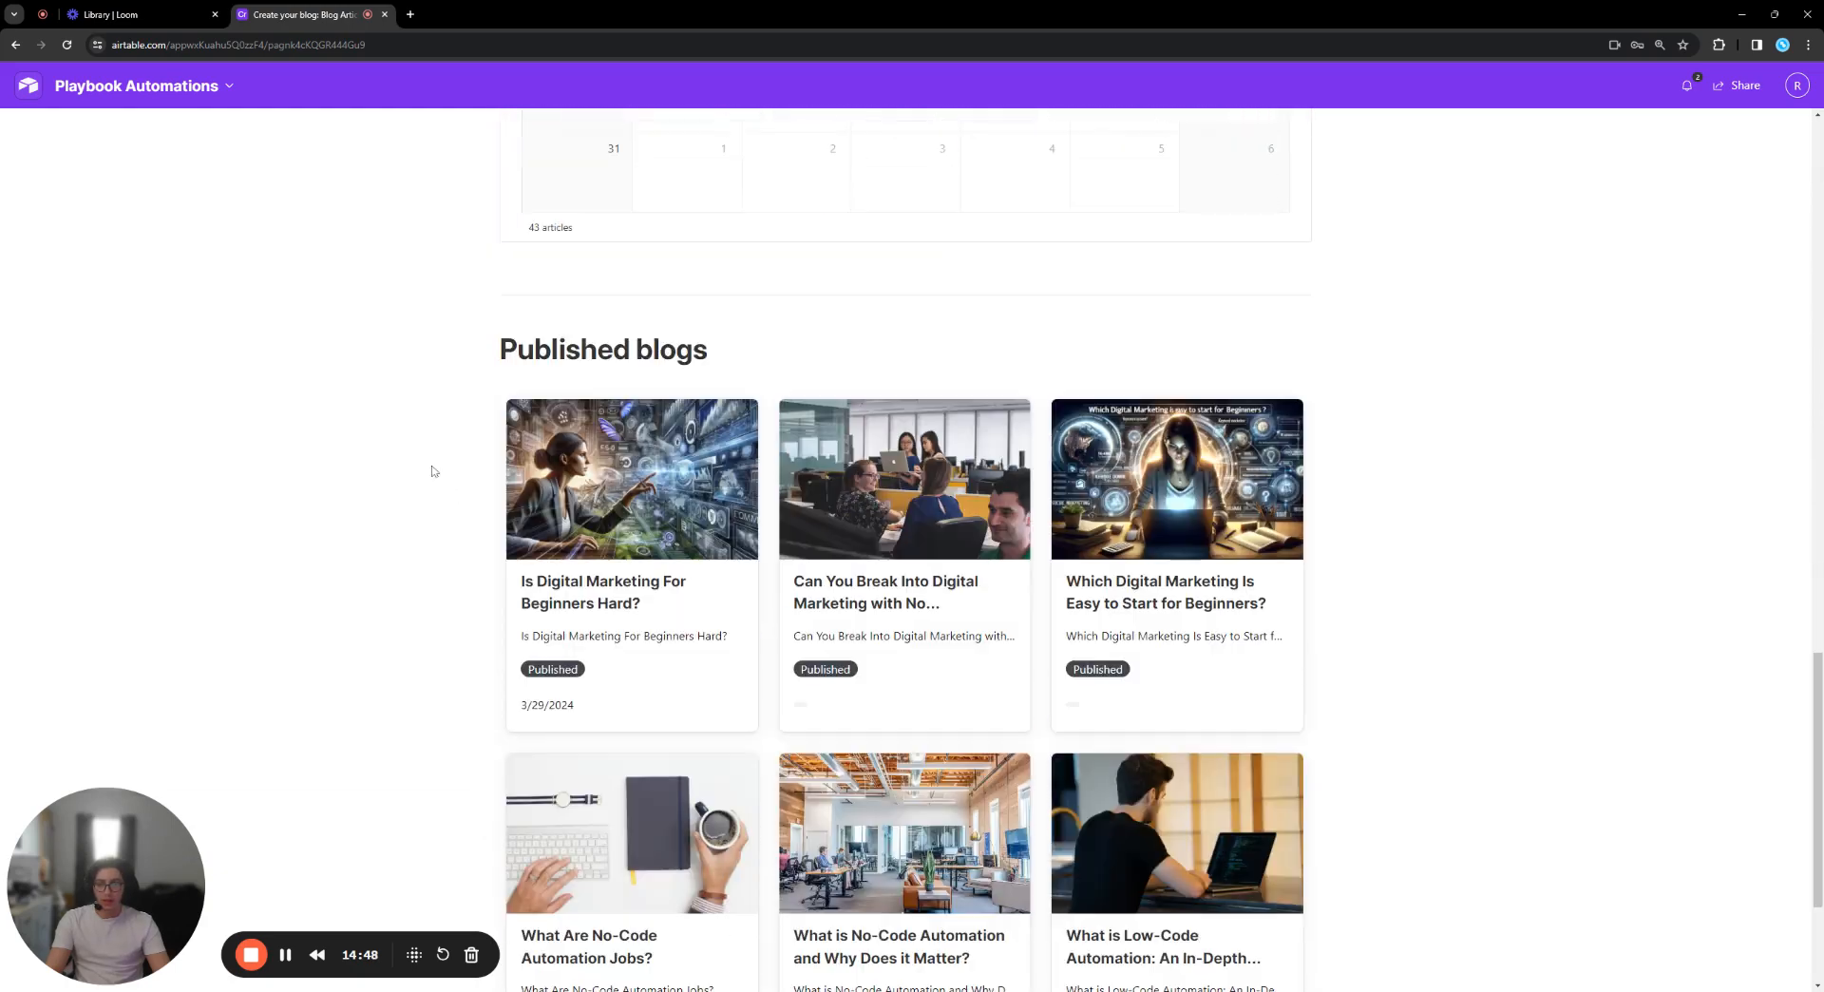
{"action": "left_click", "coordinate": [583, 625]}
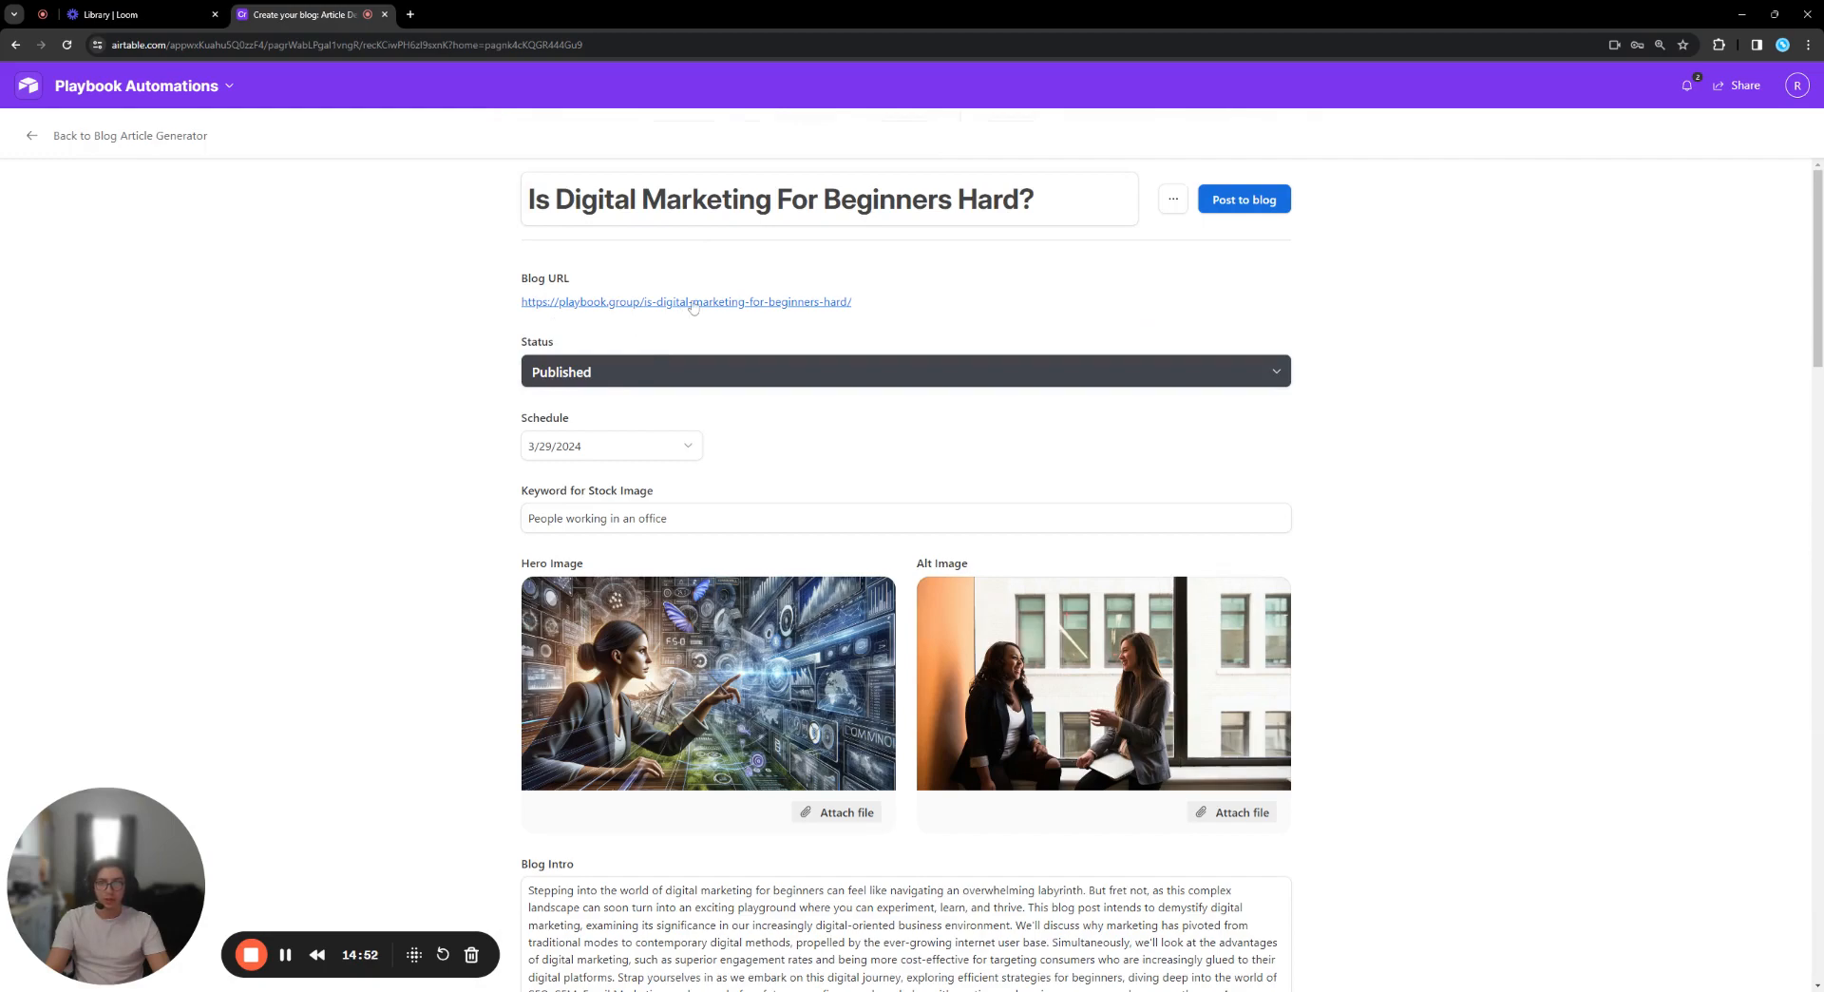
Open the article's live blog URL on playbook.group and examine the published post's hero image, headings and body text.
{"action": "left_click", "coordinate": [694, 302]}
{"action": "left_click", "coordinate": [456, 14]}
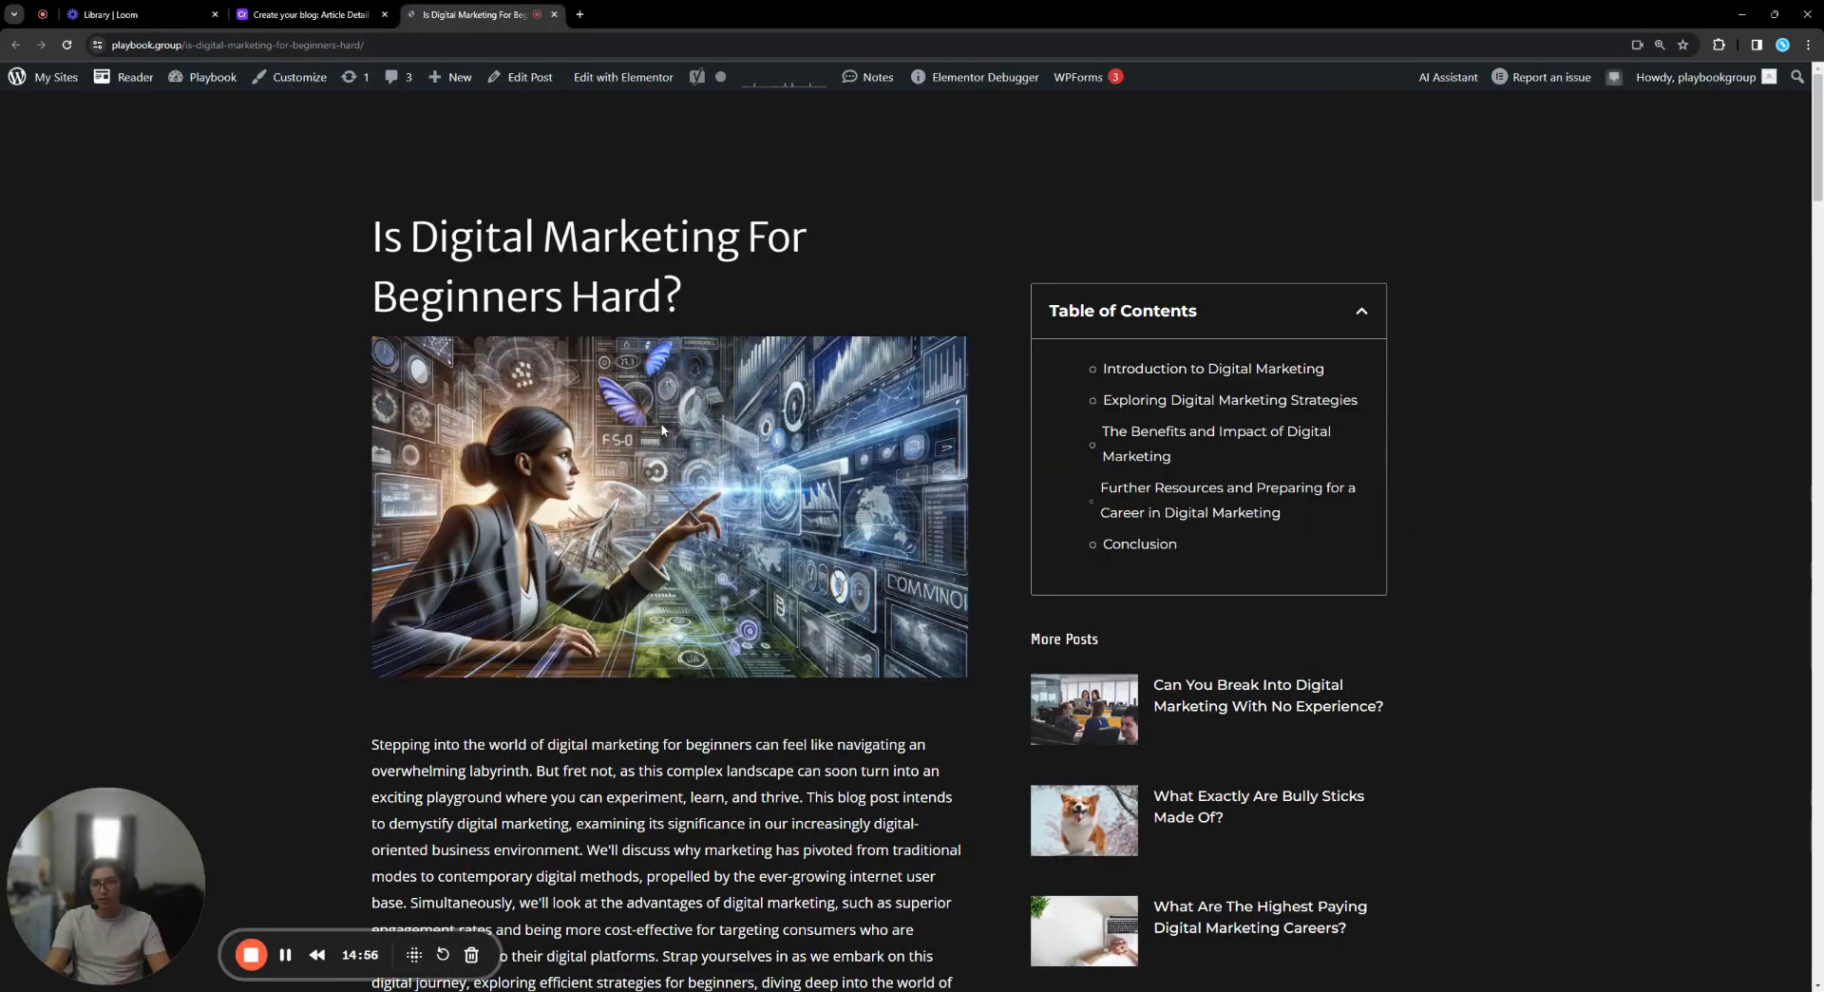
{"action": "scroll", "coordinate": [662, 429], "scroll_direction": "down", "scroll_amount": 15}
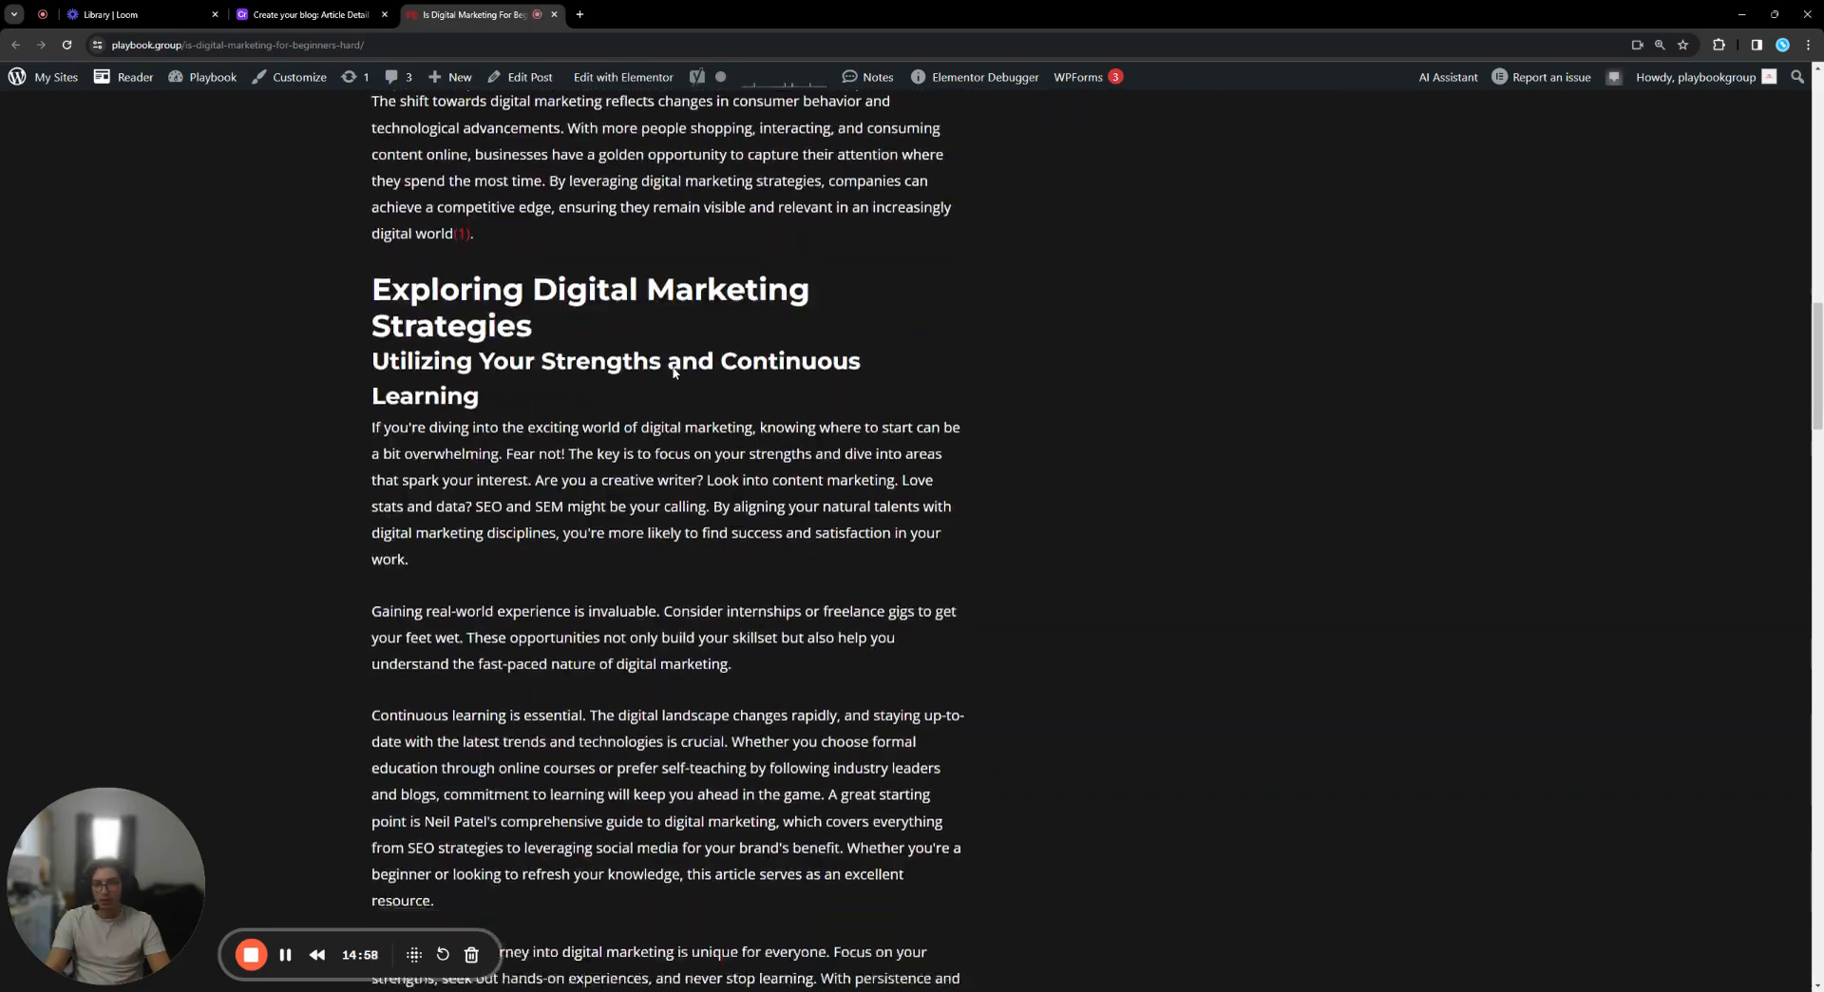
{"action": "scroll", "coordinate": [673, 371], "scroll_direction": "down", "scroll_amount": 15}
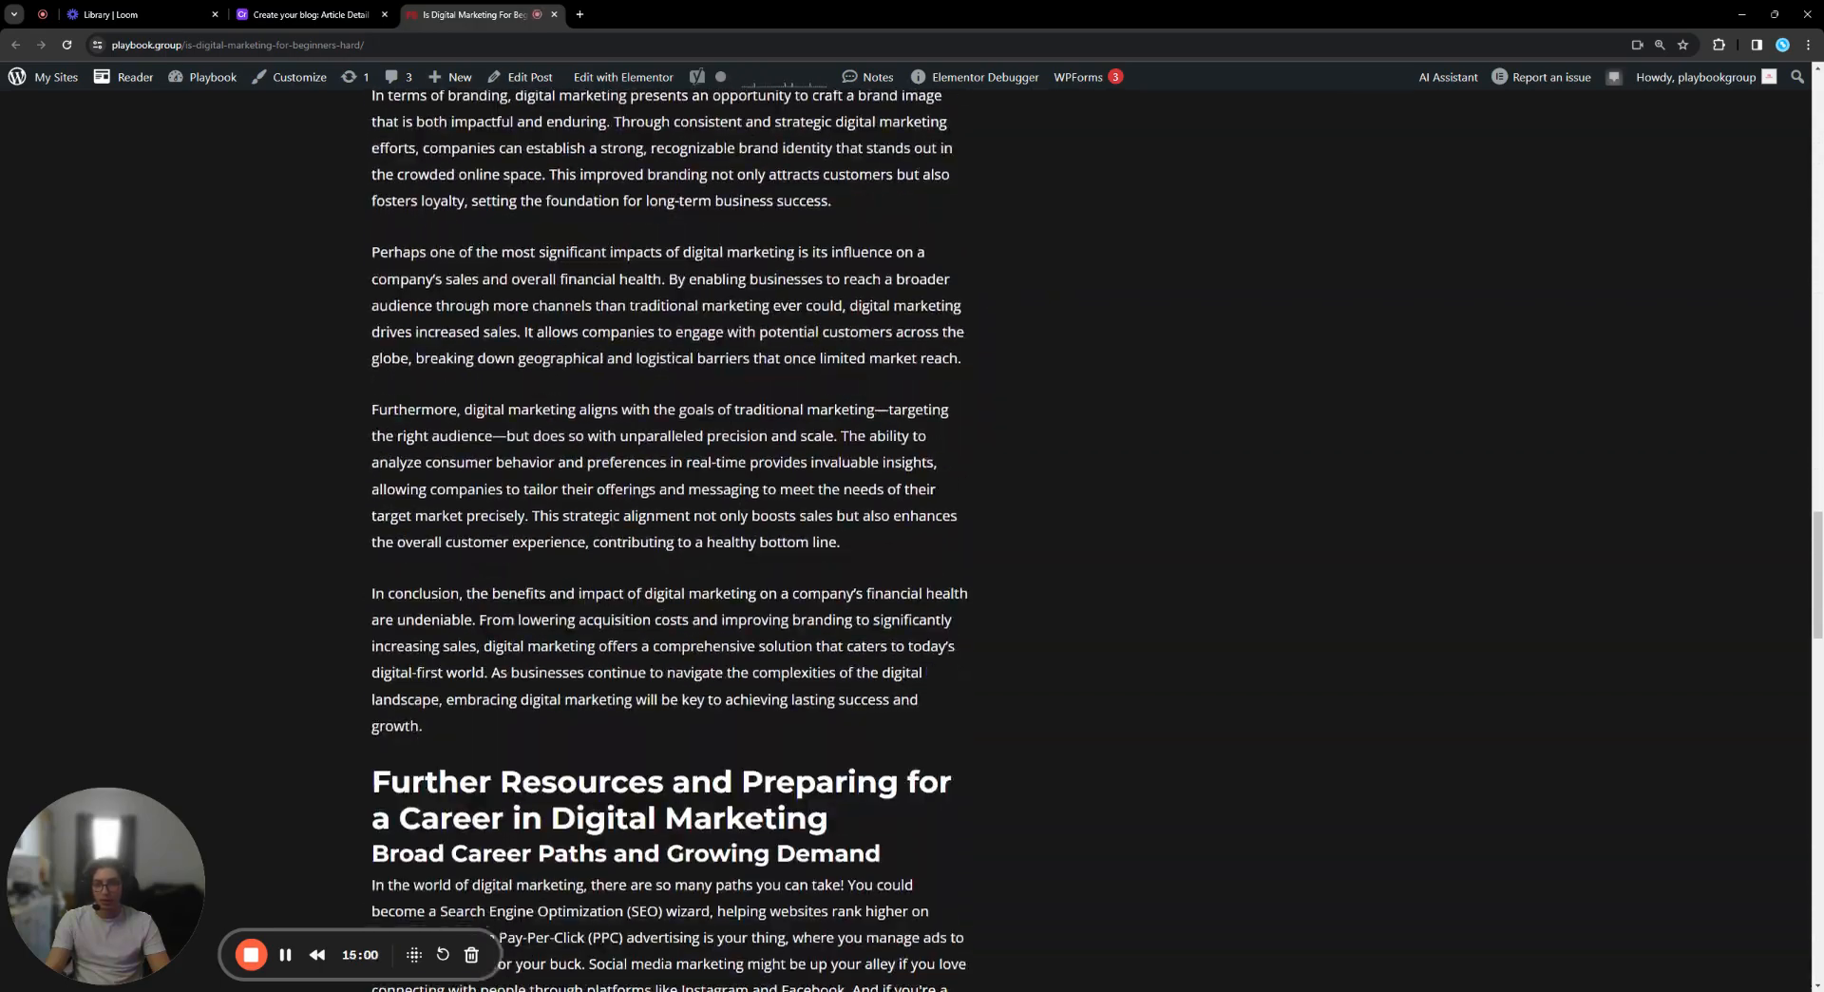
{"action": "scroll", "coordinate": [454, 186], "scroll_direction": "down", "scroll_amount": 10}
{"action": "scroll", "coordinate": [454, 185], "scroll_direction": "up", "scroll_amount": 10}
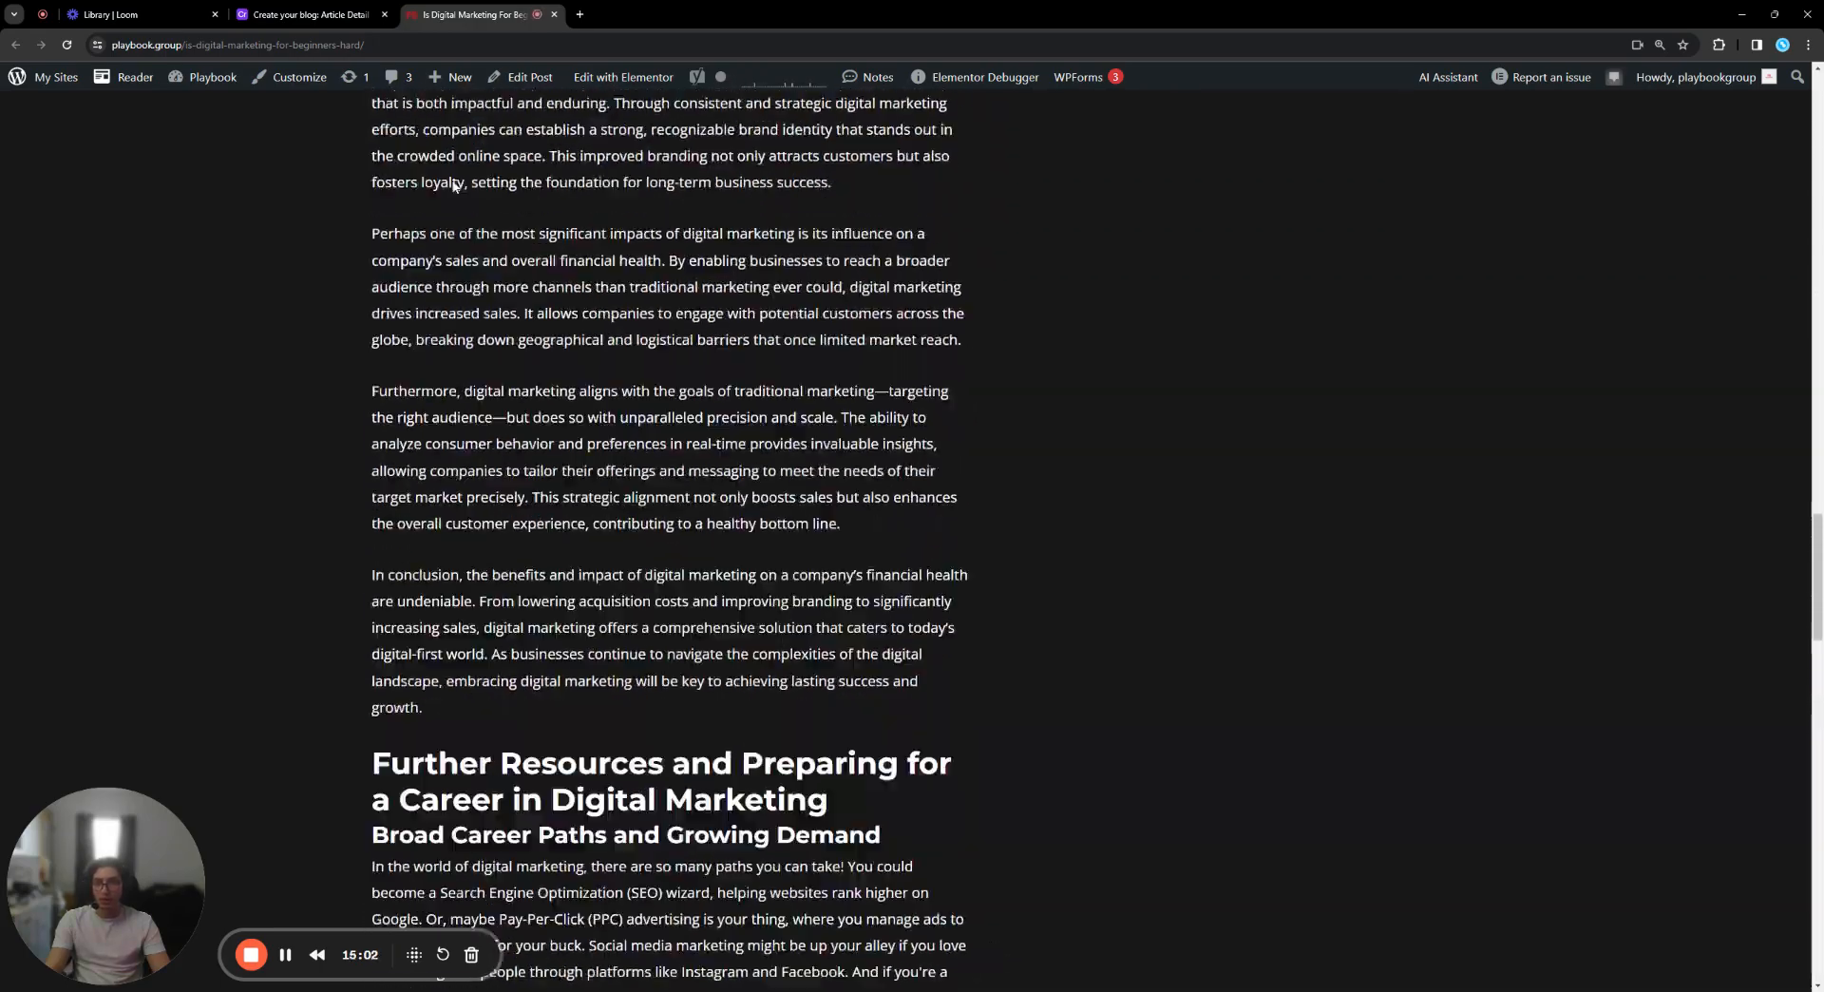
{"action": "scroll", "coordinate": [454, 185], "scroll_direction": "up", "scroll_amount": 1}
Switch back to Airtable and return from the article's details to the Blog Article Generator overview.
{"action": "key", "text": "ctrl+shift+Tab"}
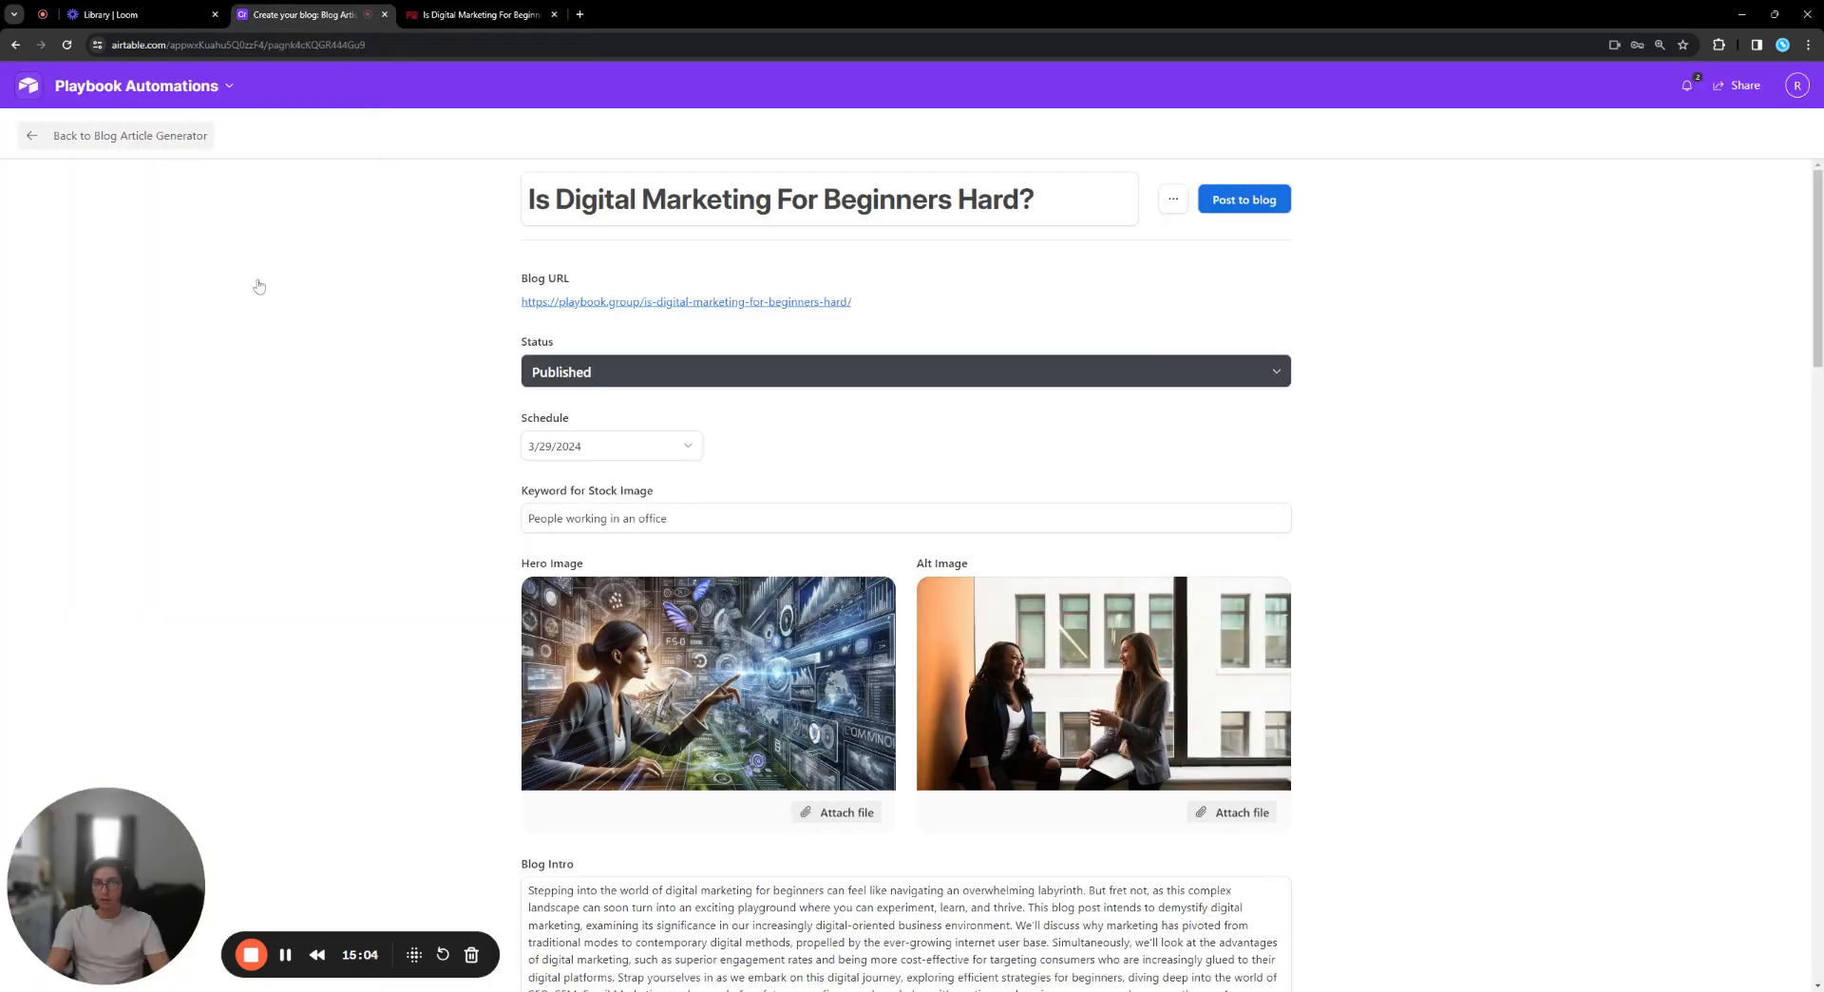
{"action": "scroll", "coordinate": [398, 517], "scroll_direction": "down", "scroll_amount": 5}
{"action": "scroll", "coordinate": [403, 526], "scroll_direction": "up", "scroll_amount": 5}
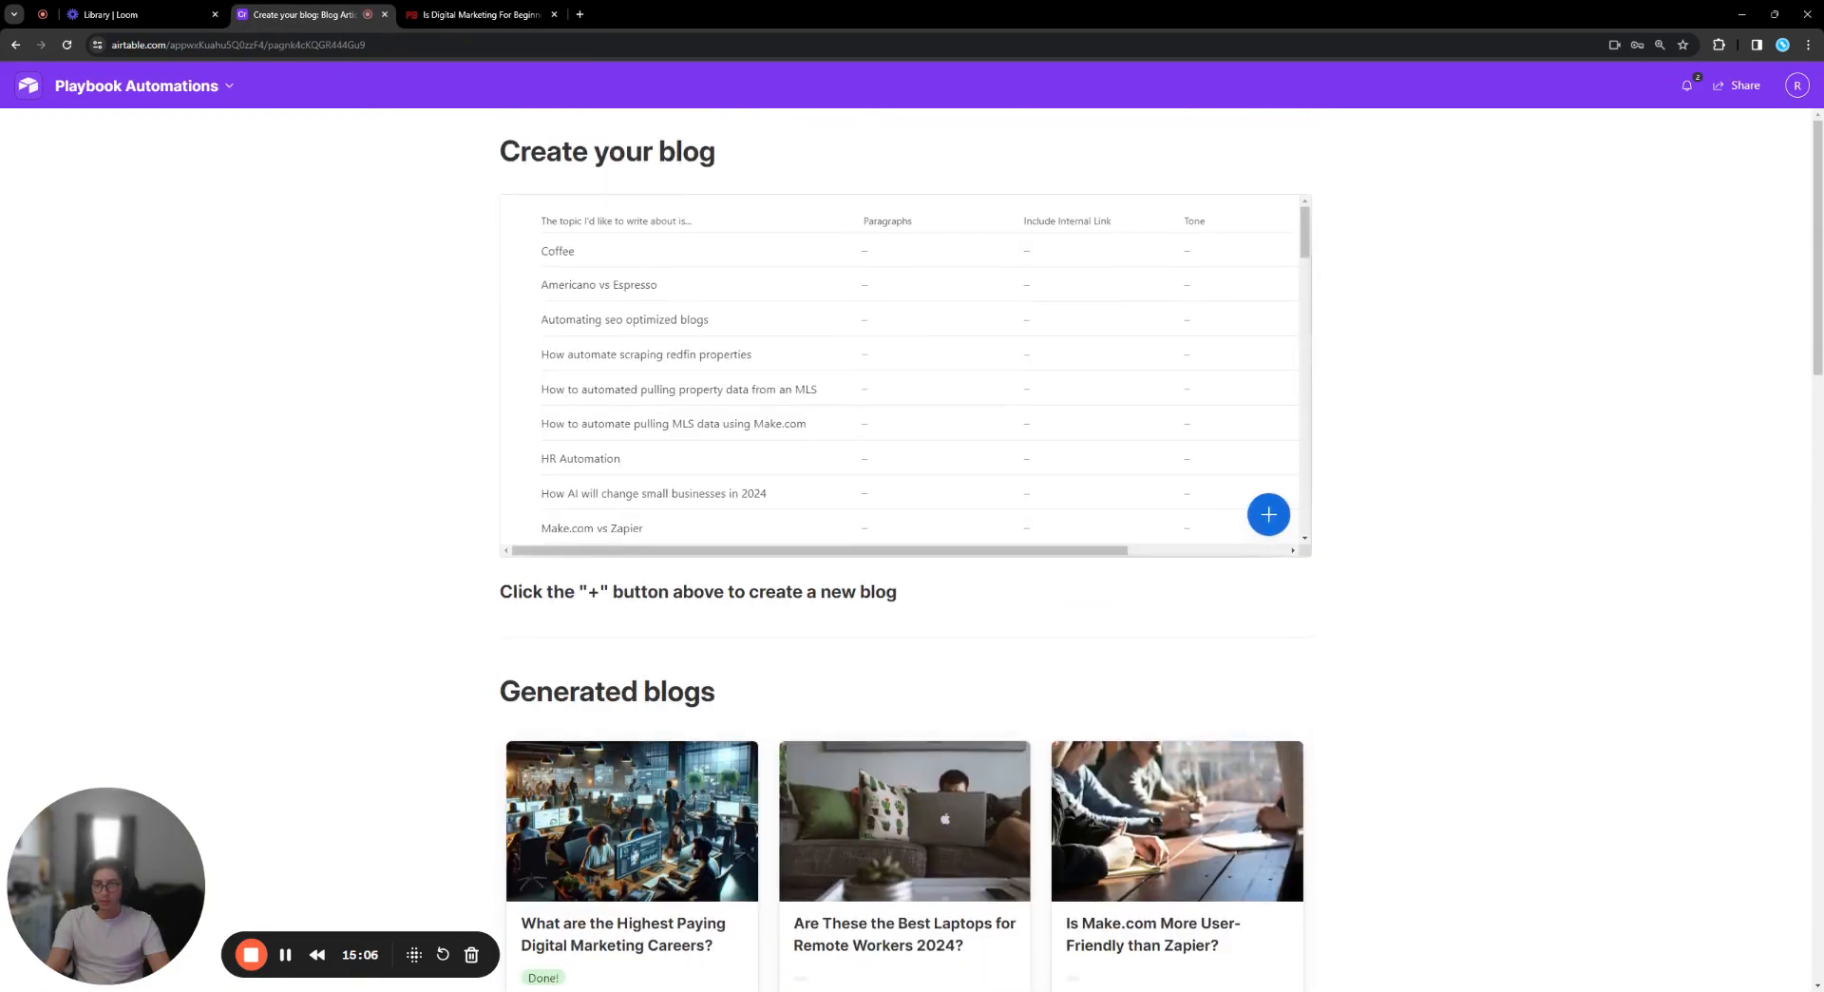